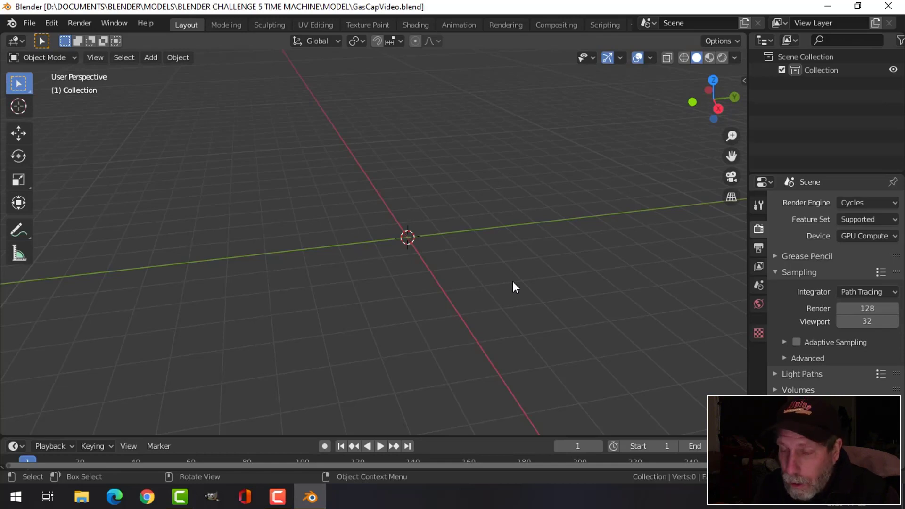
Add a mesh circle with 24 vertices at the origin, working in top view.
{"action": "scroll", "coordinate": [513, 282], "scroll_direction": "up", "scroll_amount": 1}
{"action": "scroll", "coordinate": [497, 269], "scroll_direction": "down", "scroll_amount": 1}
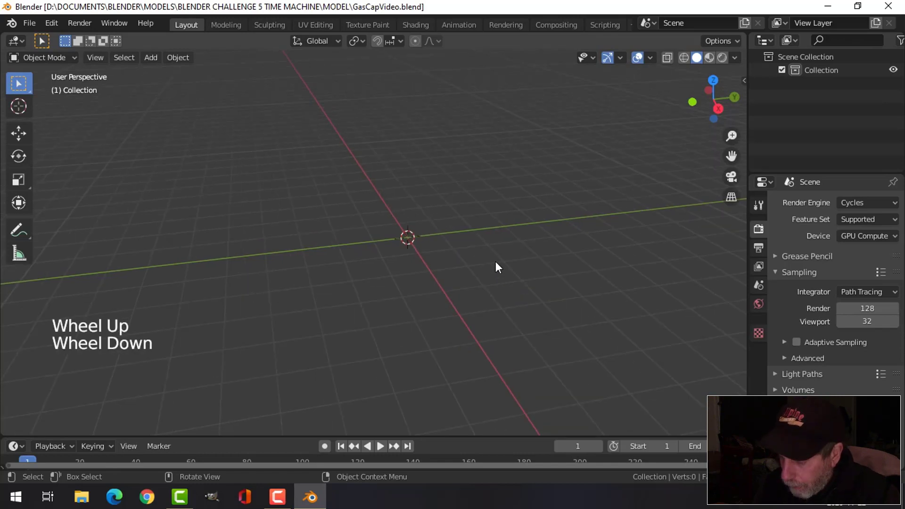
{"action": "key", "text": "KP_7"}
{"action": "key", "text": "shift+a"}
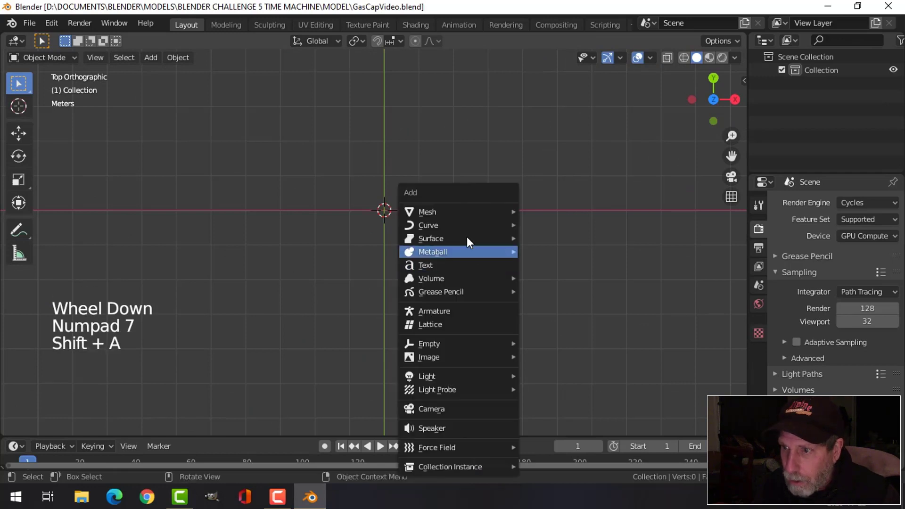
{"action": "mouse_move", "coordinate": [467, 213]}
{"action": "left_click", "coordinate": [537, 236]}
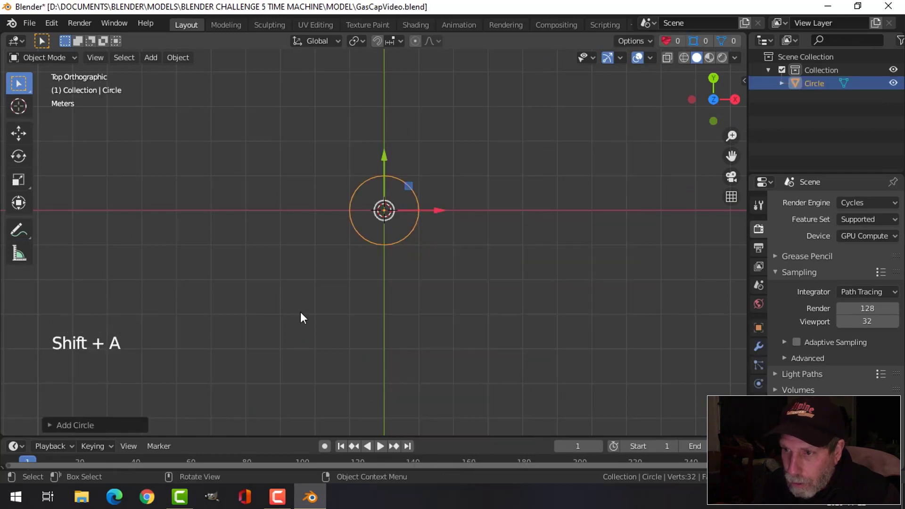
{"action": "left_click", "coordinate": [113, 425]}
{"action": "left_click", "coordinate": [207, 279]}
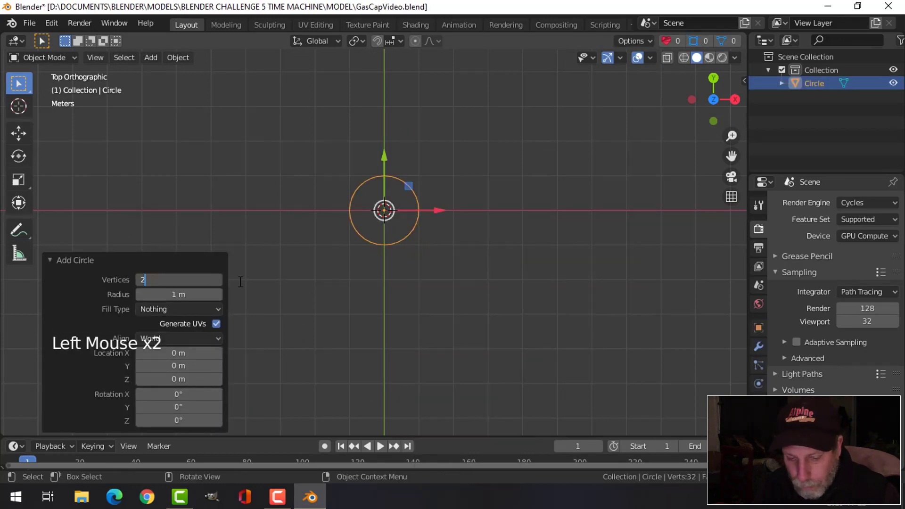
{"action": "scroll", "coordinate": [460, 250], "scroll_direction": "up", "scroll_amount": 1}
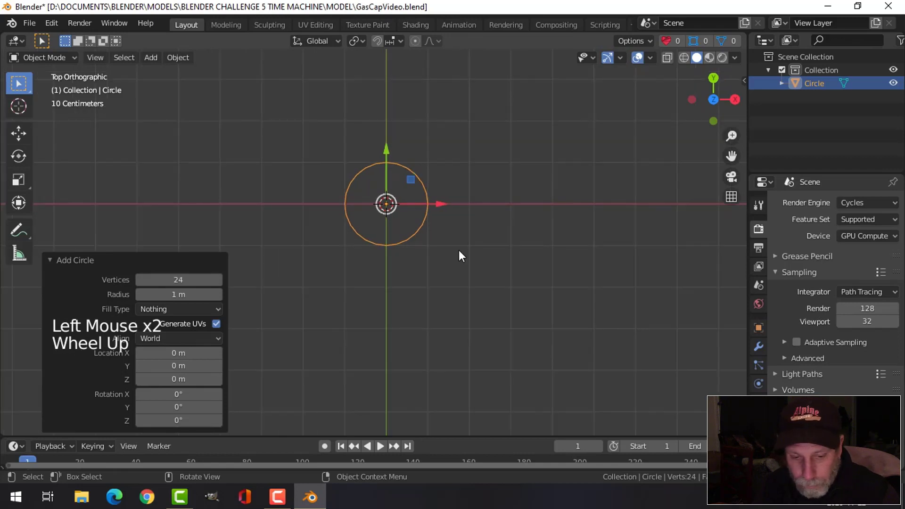
In Edit Mode, scale the three-vertex groups at the circle's four axis crossings inward by 0.545 to form a cross outline.
{"action": "key", "text": "1"}
{"action": "scroll", "coordinate": [459, 250], "scroll_direction": "up", "scroll_amount": 3}
{"action": "key", "text": "Tab"}
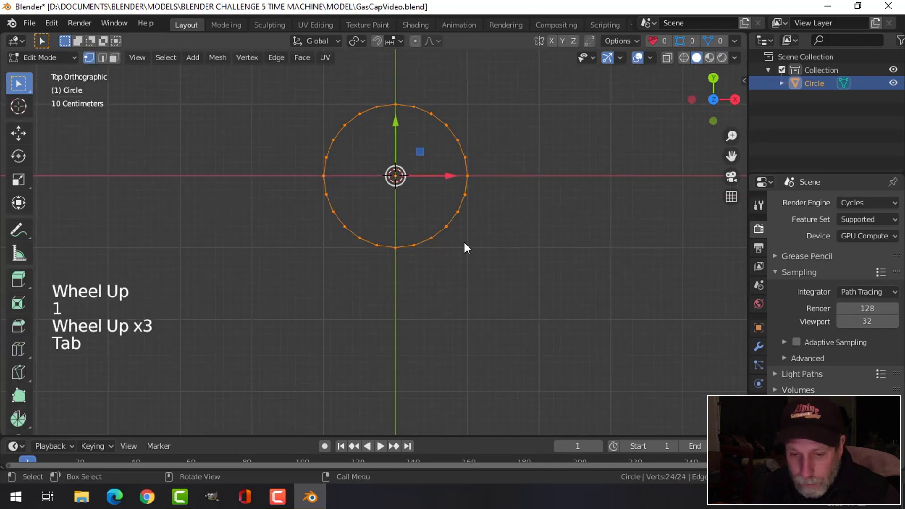
{"action": "key", "text": "alt+a"}
{"action": "middle_click_drag", "start_coordinate": [457, 163], "coordinate": [460, 178], "text": "shift"}
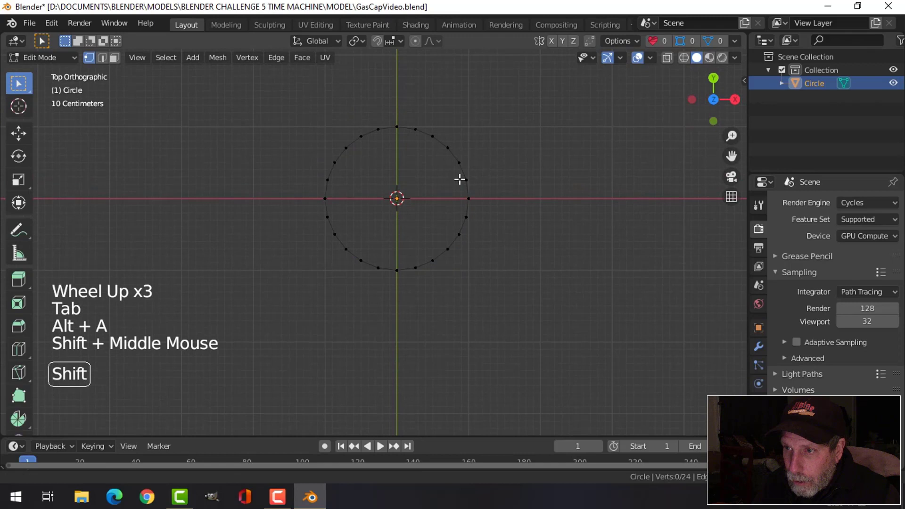
{"action": "left_click", "coordinate": [375, 128]}
{"action": "left_click", "coordinate": [399, 113], "text": "shift"}
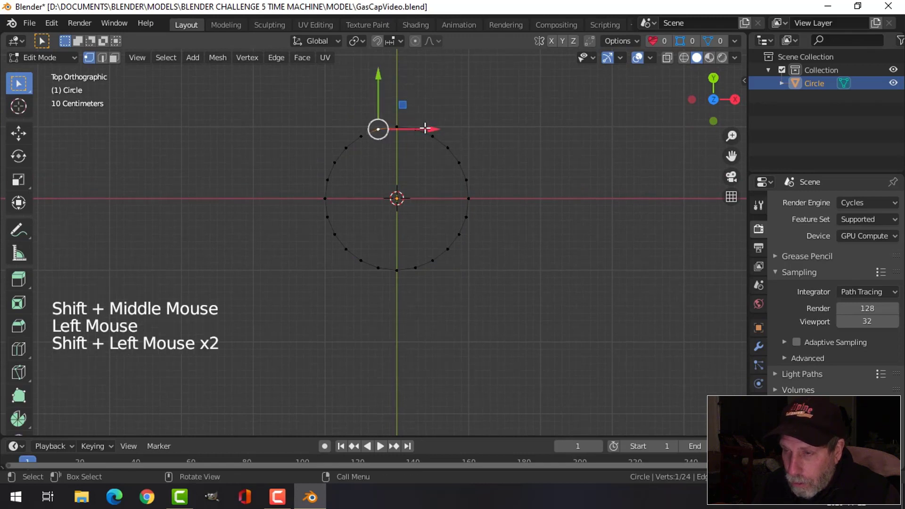
{"action": "left_click", "coordinate": [413, 113], "text": "shift"}
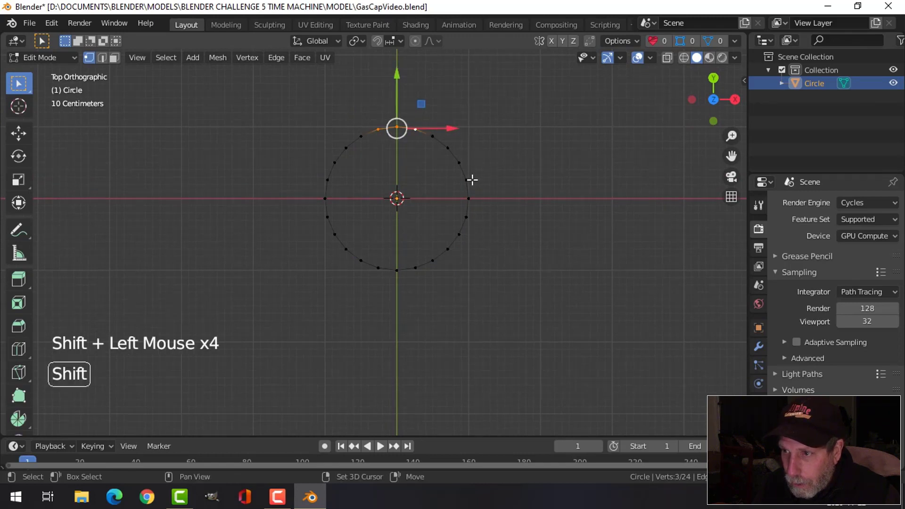
{"action": "left_click", "coordinate": [468, 181], "text": "shift"}
{"action": "left_click", "coordinate": [466, 204], "text": "shift"}
{"action": "left_click", "coordinate": [467, 212], "text": "shift"}
{"action": "left_click", "coordinate": [415, 269], "text": "shift"}
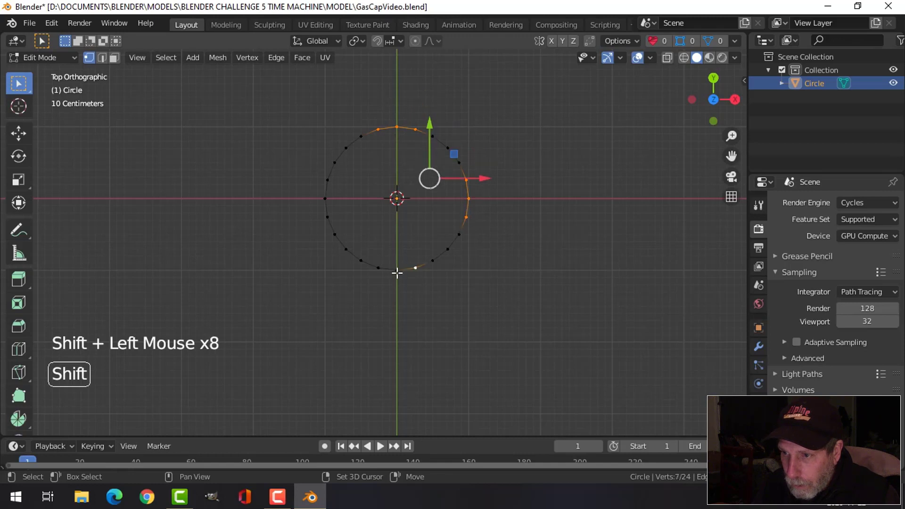
{"action": "left_click", "coordinate": [397, 270], "text": "shift"}
{"action": "left_click", "coordinate": [377, 267], "text": "shift"}
{"action": "left_click", "coordinate": [326, 214], "text": "shift"}
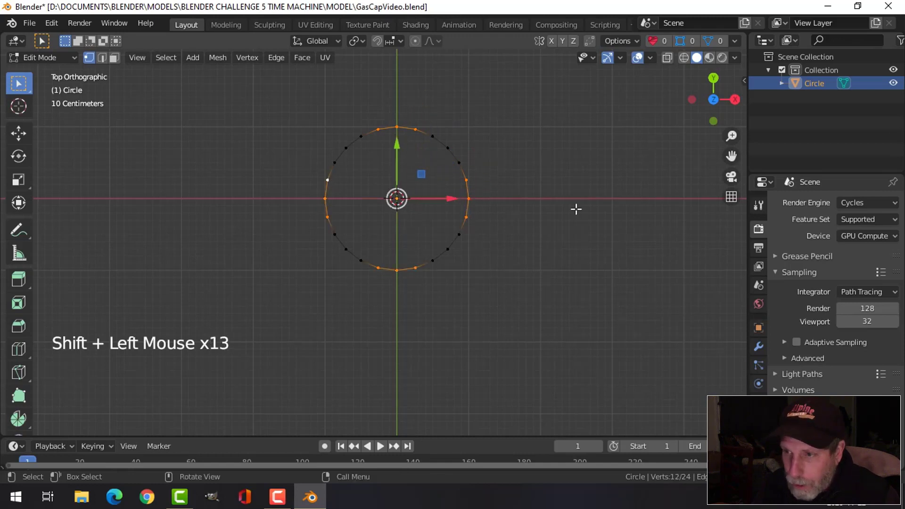
{"action": "key", "text": "s"}
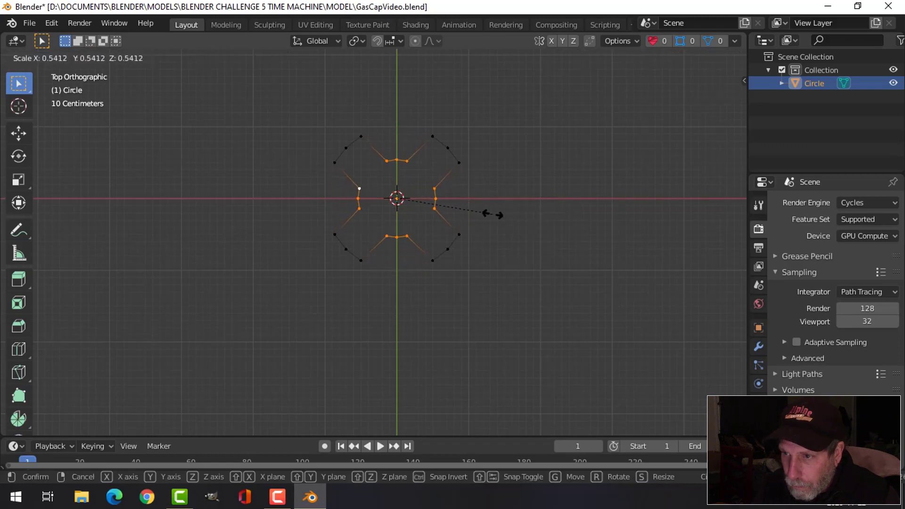
{"action": "left_click", "coordinate": [493, 214]}
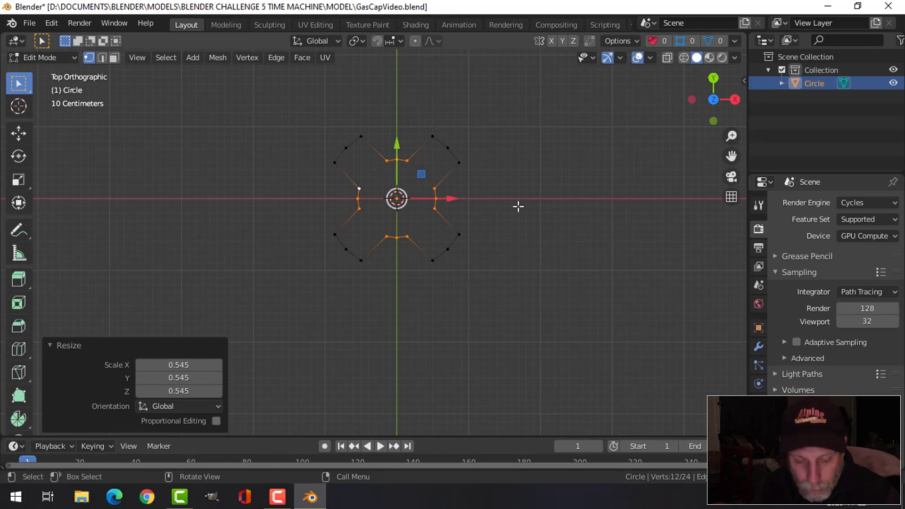
Extrude the whole cross outline in place and scale the new loop inward to 0.679.
{"action": "key", "text": "a"}
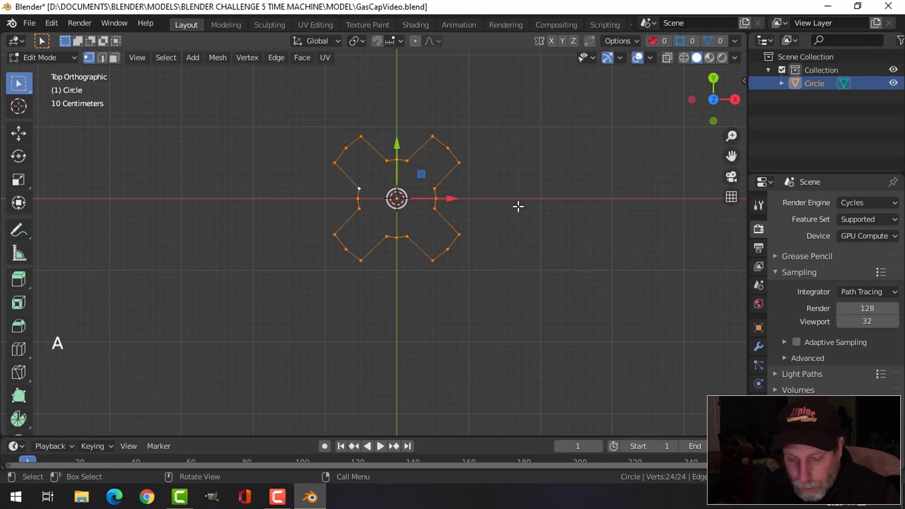
{"action": "key", "text": "e"}
{"action": "right_click", "coordinate": [518, 206]}
{"action": "key", "text": "s"}
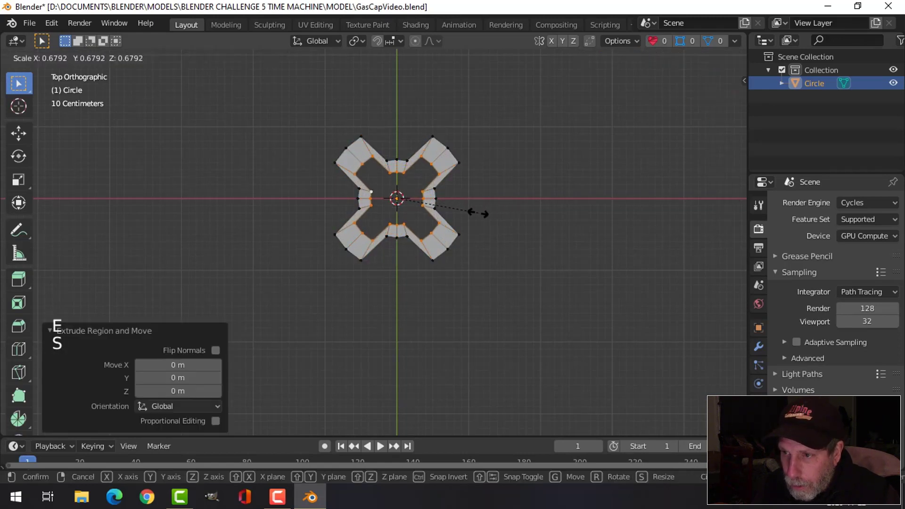
{"action": "left_click", "coordinate": [478, 213]}
Turn the inner loop into a circle with LoopTools and scale it down to about 0.89.
{"action": "right_click", "coordinate": [427, 163]}
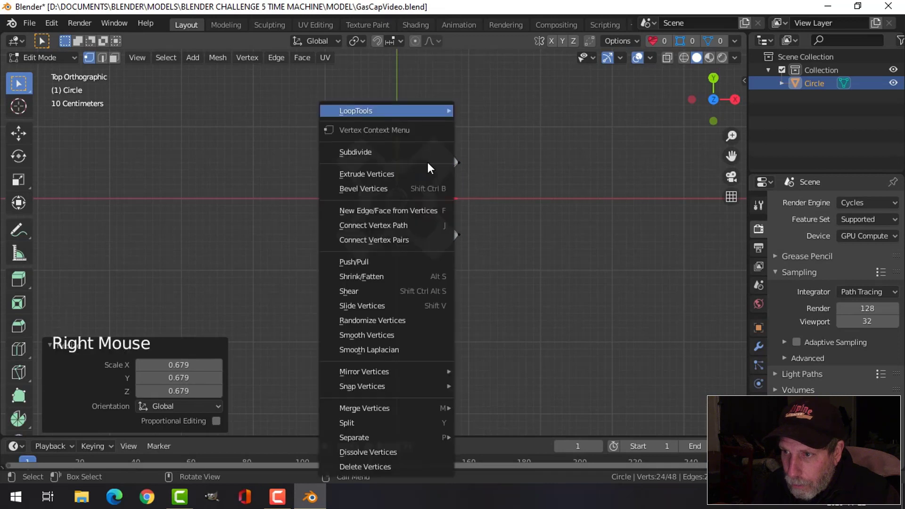
{"action": "mouse_move", "coordinate": [403, 112]}
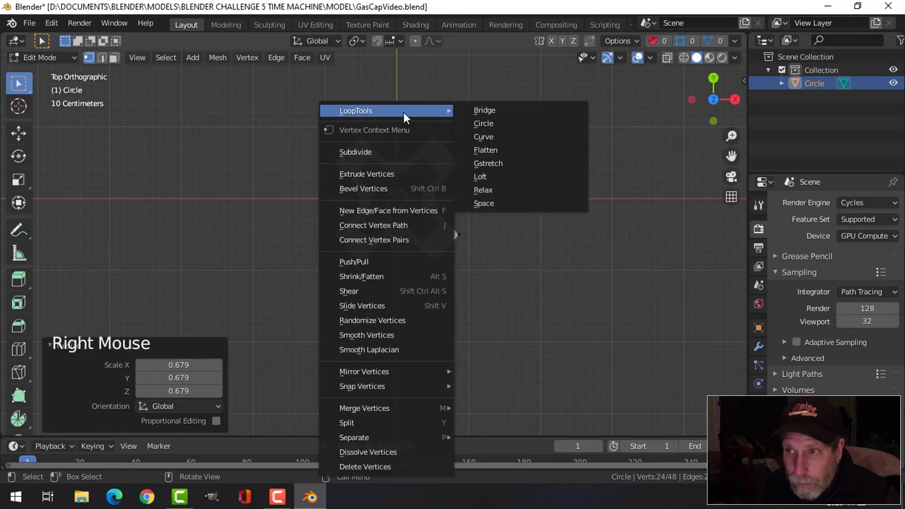
{"action": "left_click", "coordinate": [479, 124]}
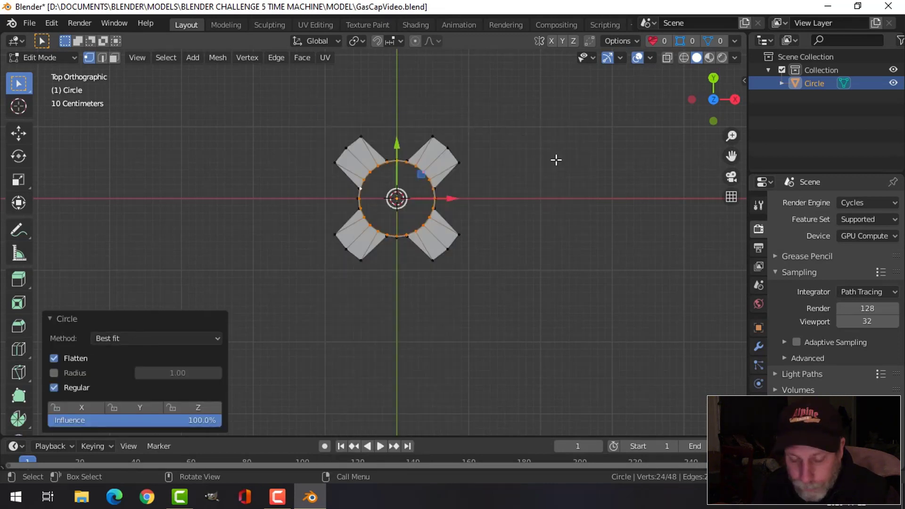
{"action": "key", "text": "s"}
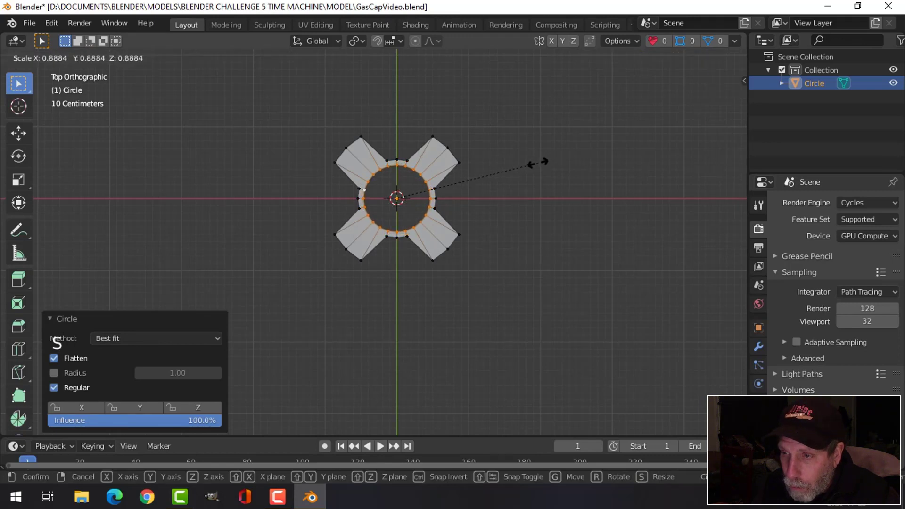
{"action": "left_click", "coordinate": [537, 164]}
Extrude the inner circular loop again and scale it inward to 0.809.
{"action": "key", "text": "e"}
{"action": "key", "text": "s"}
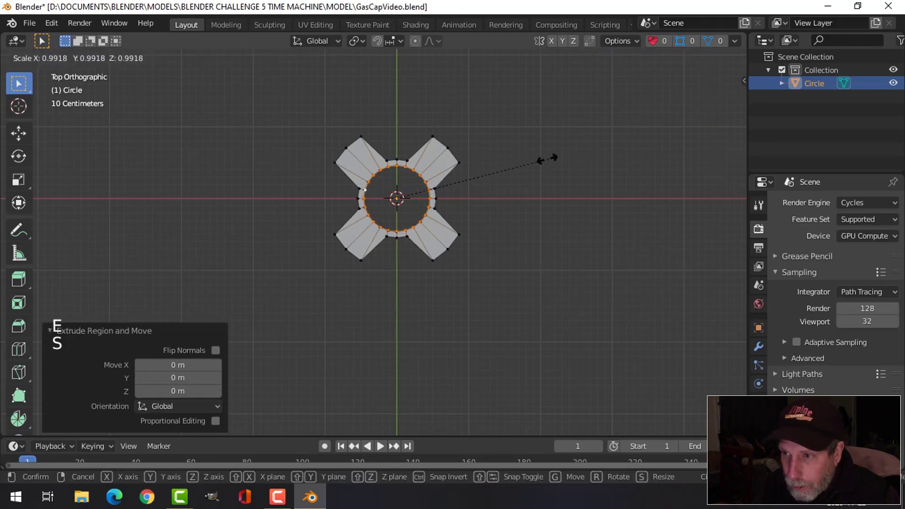
{"action": "left_click", "coordinate": [521, 166]}
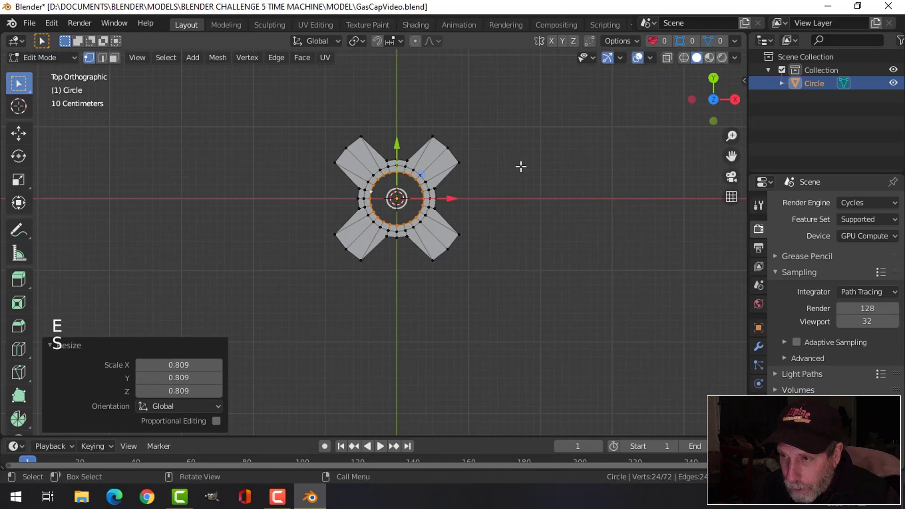
Expand the selection to include the neighbouring ring and raise it along Z to form the cap's raised top.
{"action": "key", "text": "ctrl+KP_Add"}
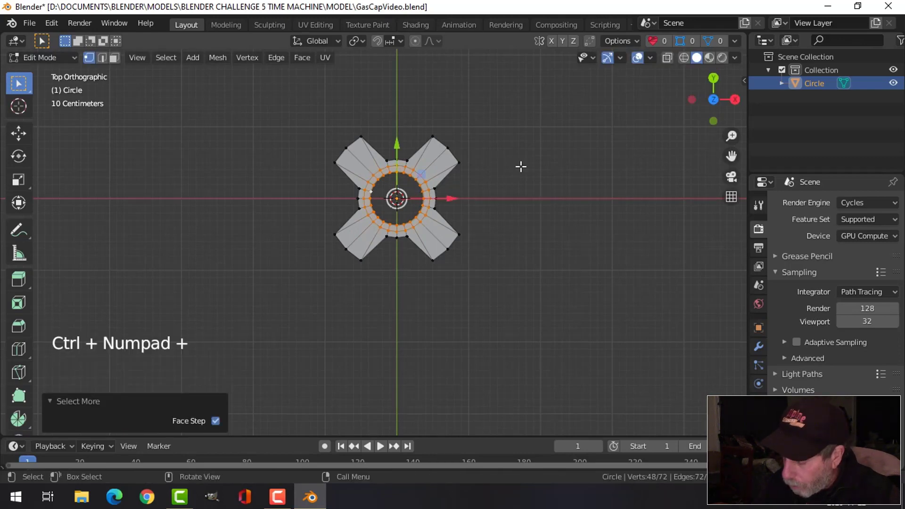
{"action": "key", "text": "KP_3"}
{"action": "scroll", "coordinate": [521, 166], "scroll_direction": "up", "scroll_amount": 2}
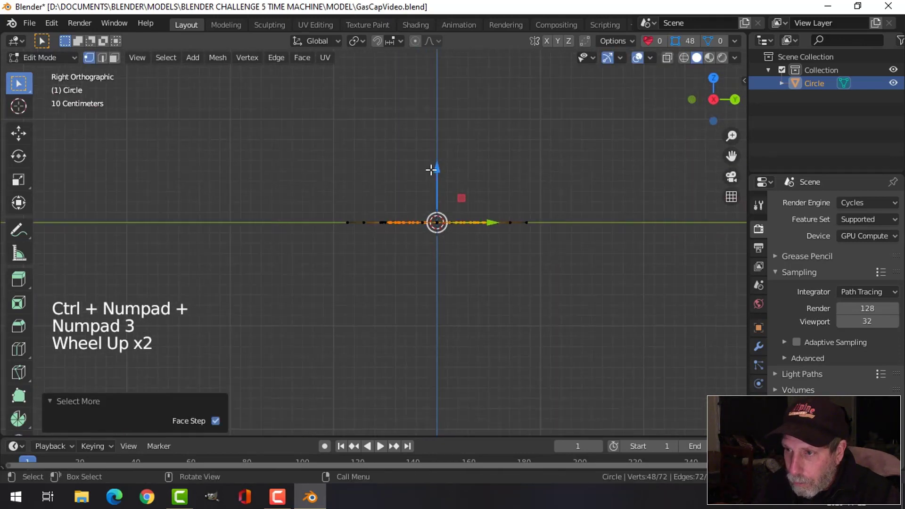
{"action": "left_click_drag", "start_coordinate": [435, 170], "coordinate": [436, 128]}
{"action": "middle_click_drag", "start_coordinate": [436, 128], "coordinate": [497, 177]}
Select the outer cross-shaped edge loop and extrude it straight down about 0.06 m.
{"action": "key", "text": "alt+a"}
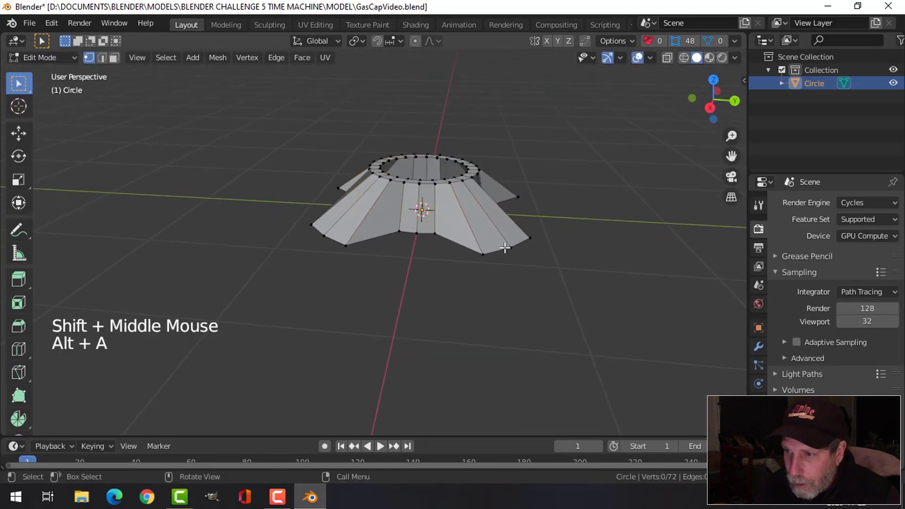
{"action": "left_click", "coordinate": [504, 247], "text": "alt+shift"}
{"action": "middle_click_drag", "start_coordinate": [559, 263], "coordinate": [529, 250]}
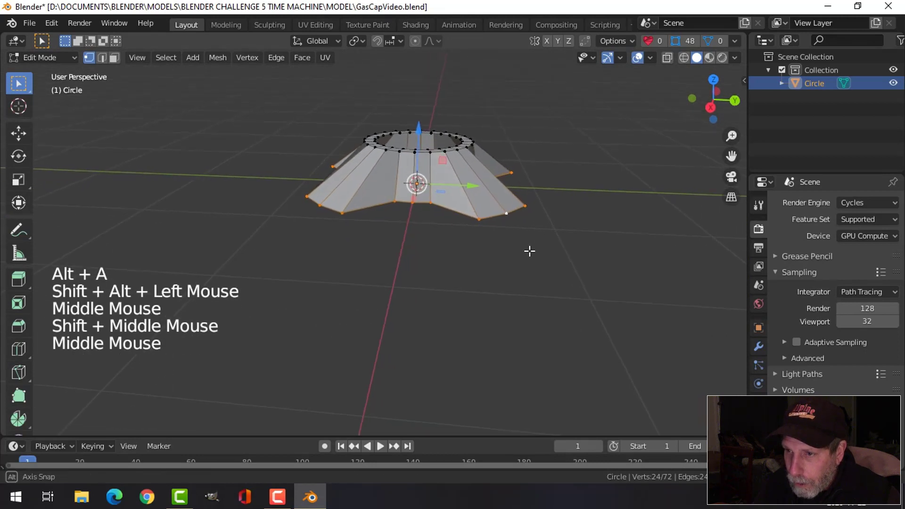
{"action": "key", "text": "e"}
{"action": "left_click_drag", "start_coordinate": [416, 131], "coordinate": [418, 144]}
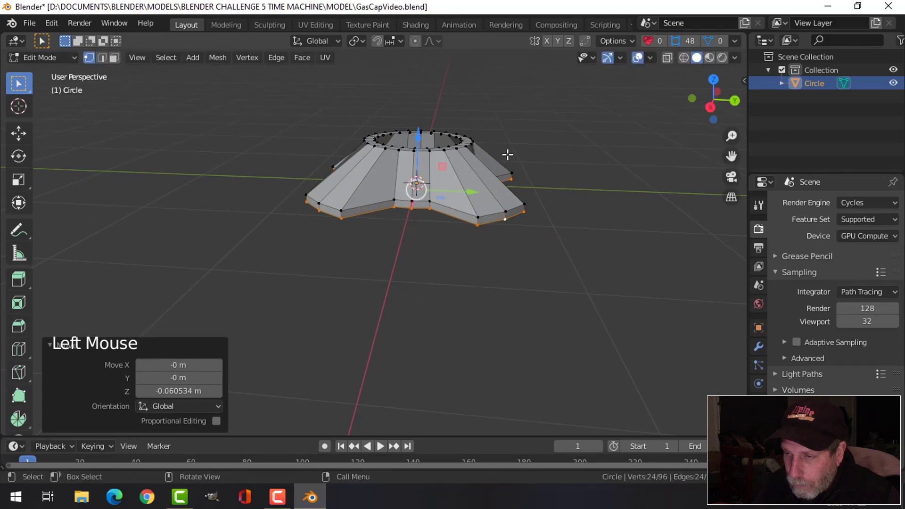
Extrude the lower cross-shaped loop outward with a scale of 1.434.
{"action": "key", "text": "e"}
{"action": "key", "text": "s"}
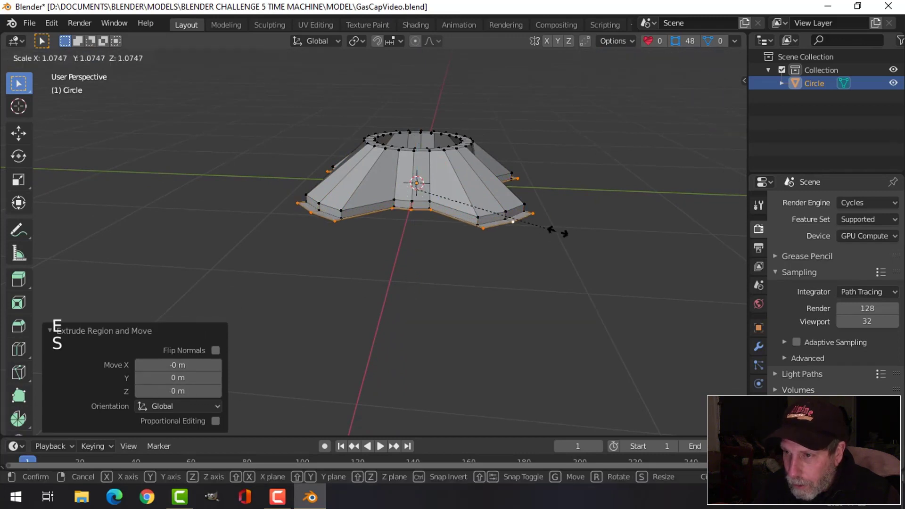
{"action": "left_click", "coordinate": [607, 235]}
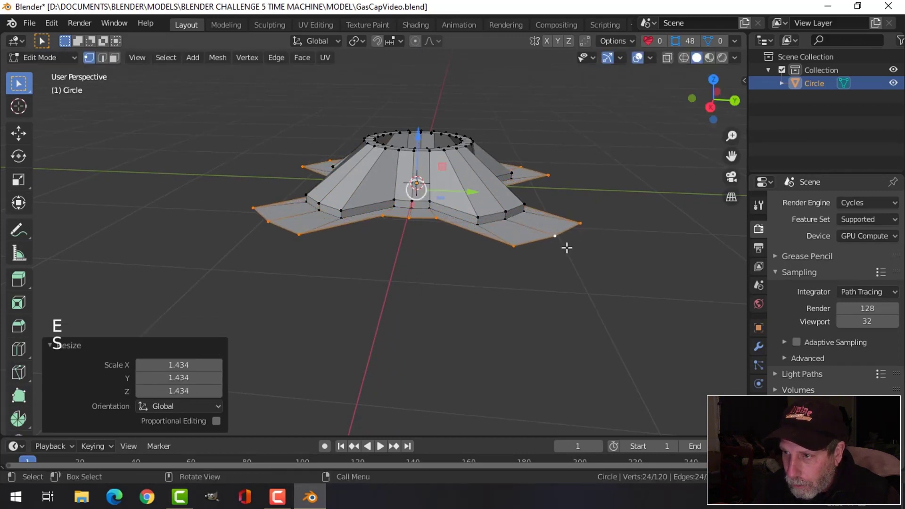
Turn the new outer loop into a circle with LoopTools and scale it to about 0.956.
{"action": "right_click", "coordinate": [542, 241]}
{"action": "mouse_move", "coordinate": [515, 113]}
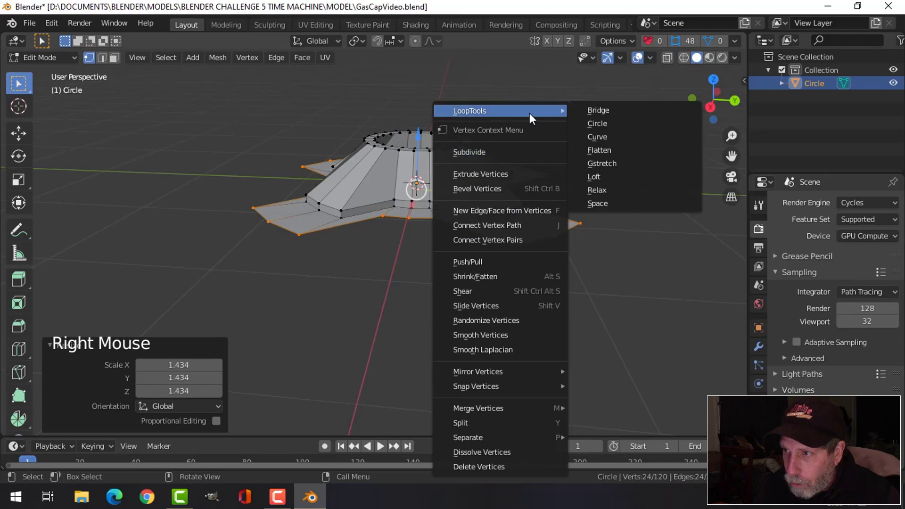
{"action": "left_click", "coordinate": [584, 121]}
{"action": "middle_click_drag", "start_coordinate": [584, 190], "coordinate": [587, 211]}
{"action": "key", "text": "s"}
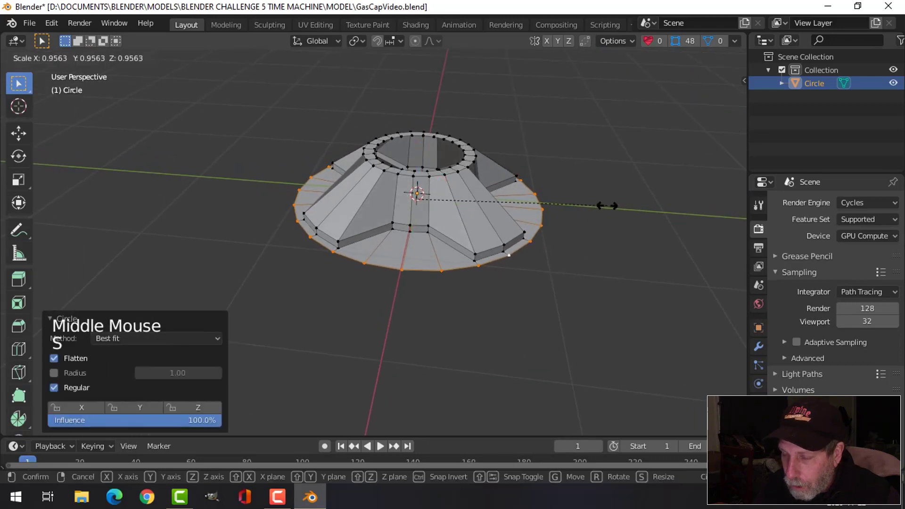
{"action": "left_click", "coordinate": [607, 206]}
Extrude the outer circular loop down about 0.117 m to give the cap a vertical rim.
{"action": "middle_click_drag", "start_coordinate": [523, 269], "coordinate": [491, 232], "text": "shift"}
{"action": "key", "text": "e"}
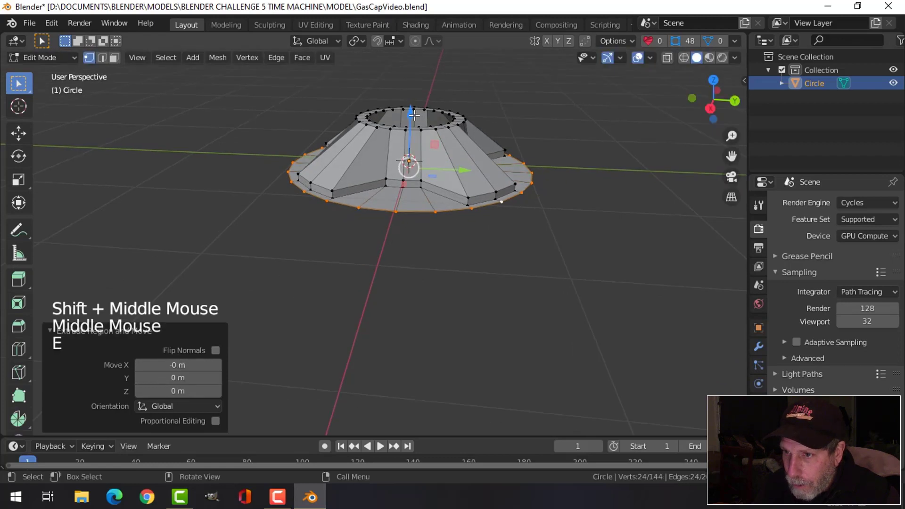
{"action": "left_click", "coordinate": [492, 168]}
{"action": "middle_click_drag", "start_coordinate": [582, 210], "coordinate": [586, 195]}
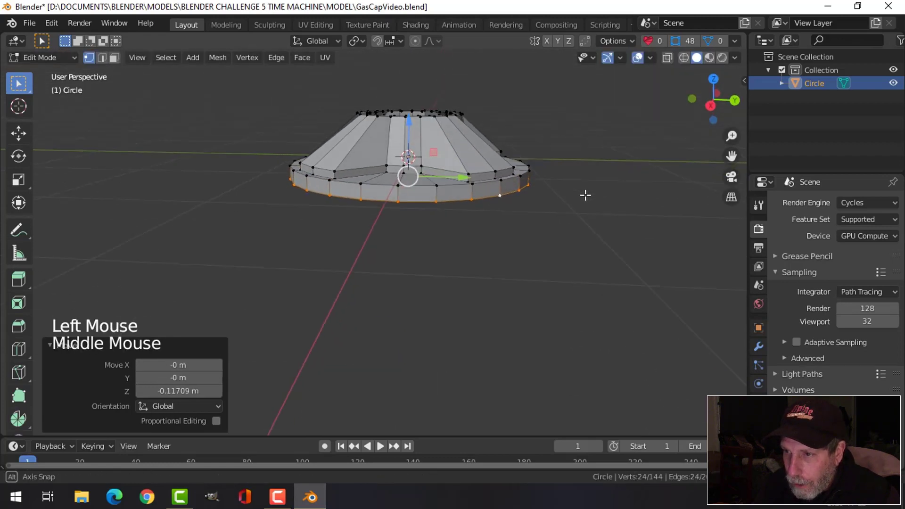
Extrude the rim's bottom loop inward at a scale of 0.917 and resize it further to form the cap's underside.
{"action": "key", "text": "e"}
{"action": "key", "text": "s"}
{"action": "middle_click", "coordinate": [563, 207]}
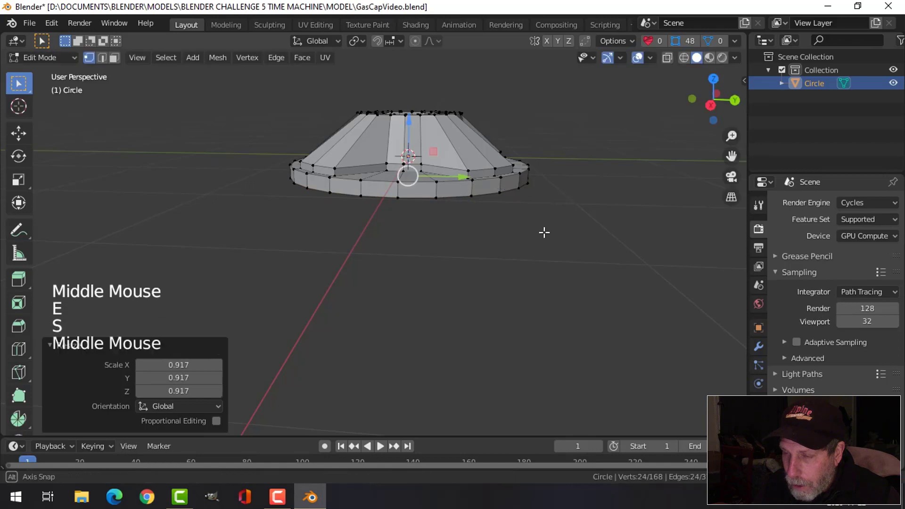
{"action": "middle_click_drag", "start_coordinate": [543, 232], "coordinate": [514, 198]}
{"action": "key", "text": "s"}
{"action": "left_click", "coordinate": [540, 190]}
{"action": "scroll", "coordinate": [529, 210], "scroll_direction": "down", "scroll_amount": 1}
{"action": "key", "text": "s"}
{"action": "left_click", "coordinate": [513, 194]}
Extrude the inner underside loop straight down to form a cylindrical neck below the cap.
{"action": "key", "text": "e"}
{"action": "left_click_drag", "start_coordinate": [393, 108], "coordinate": [400, 194]}
{"action": "mouse_move", "coordinate": [498, 187]}
{"action": "middle_mouse_down"}
{"action": "mouse_move", "coordinate": [501, 202]}
{"action": "mouse_move", "coordinate": [545, 192]}
{"action": "mouse_move", "coordinate": [488, 198]}
{"action": "middle_mouse_up"}
Extrude the neck's bottom loop in place and scale it slightly inward to form a narrow lip.
{"action": "key", "text": "e"}
{"action": "right_click", "coordinate": [575, 202]}
{"action": "key", "text": "s"}
{"action": "left_click", "coordinate": [560, 204]}
Add four evenly spaced horizontal loop cuts around the cap's neck, without sliding them.
{"action": "key", "text": "alt+a"}
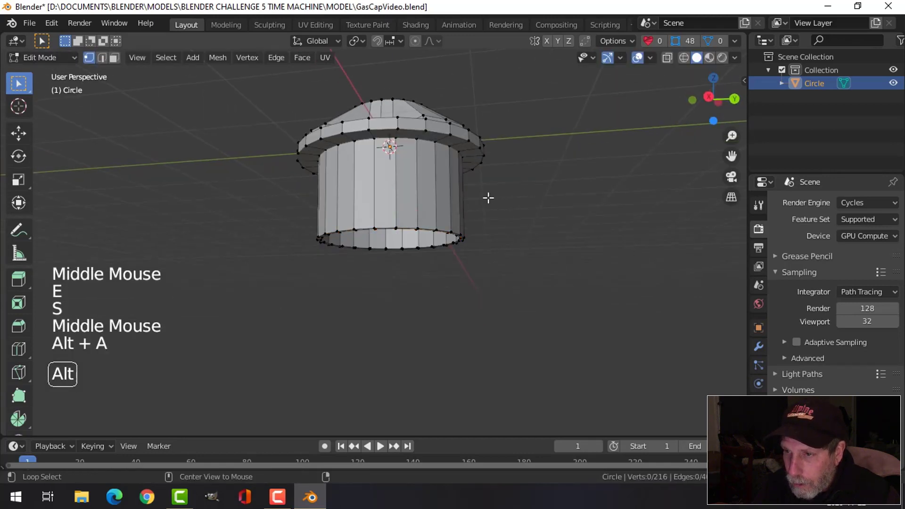
{"action": "key", "text": "ctrl+r"}
{"action": "scroll", "coordinate": [427, 194], "scroll_direction": "up", "scroll_amount": 3}
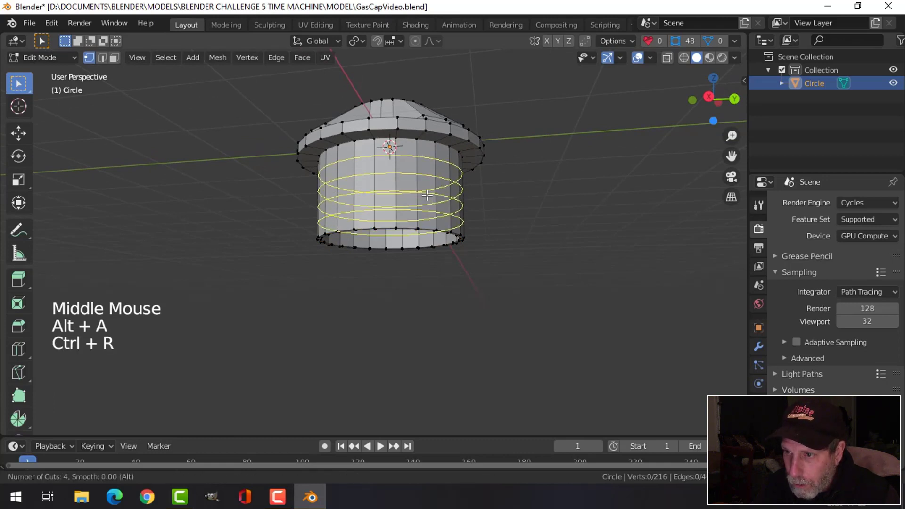
{"action": "left_click", "coordinate": [427, 194]}
{"action": "right_click", "coordinate": [427, 194]}
{"action": "middle_click_drag", "start_coordinate": [427, 195], "coordinate": [473, 216]}
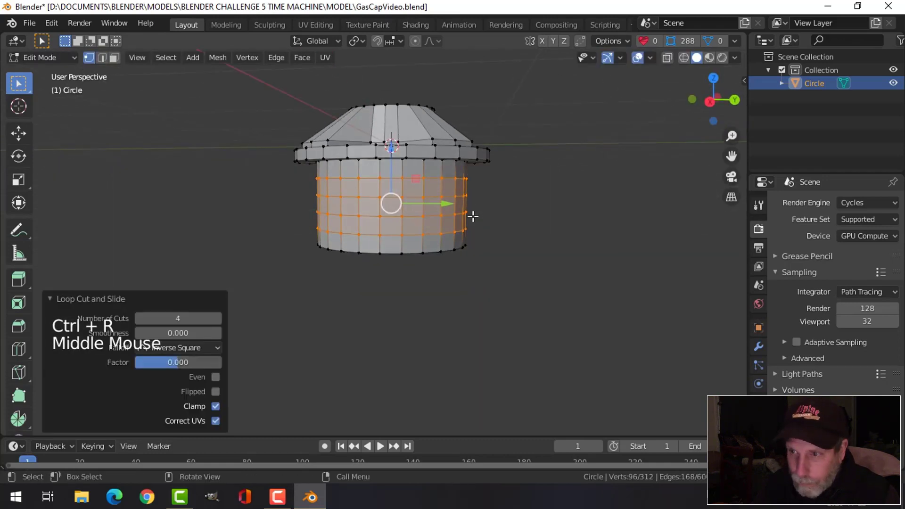
Select the four edge loops around the neck and bevel them into bands about 0.05 m wide with one segment.
{"action": "key", "text": "2"}
{"action": "key", "text": "alt+a"}
{"action": "left_click", "coordinate": [422, 178], "text": "alt+shift"}
{"action": "left_click", "coordinate": [416, 197], "text": "alt+shift"}
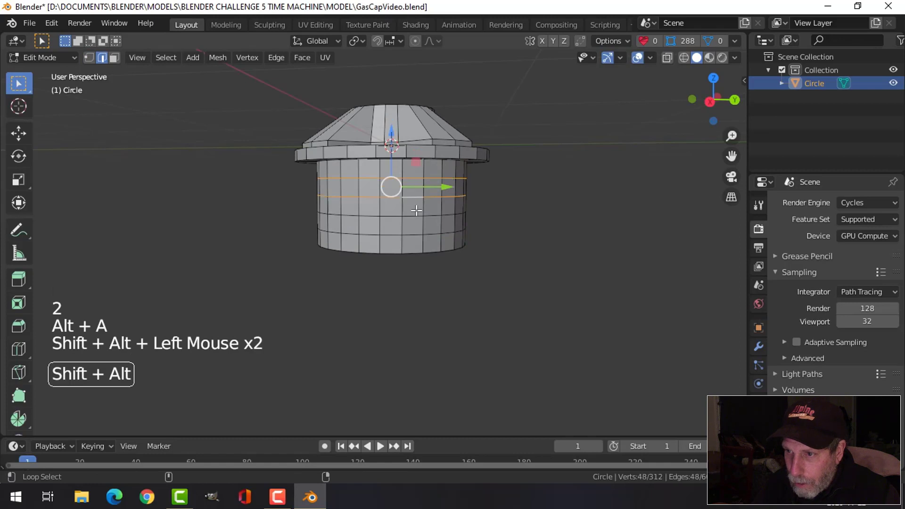
{"action": "left_click", "coordinate": [414, 216], "text": "alt+shift"}
{"action": "left_click", "coordinate": [415, 232], "text": "alt+shift"}
{"action": "key", "text": "ctrl+b"}
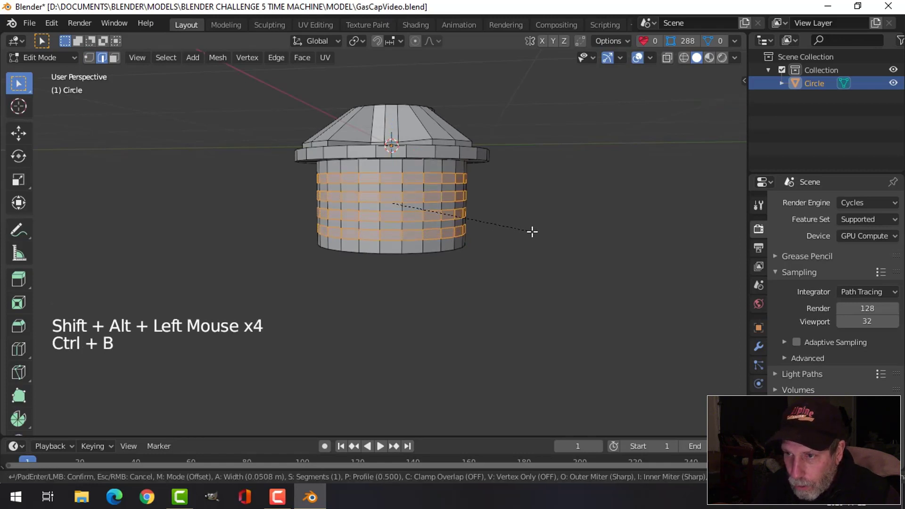
{"action": "left_click", "coordinate": [532, 231]}
Extrude the four bands in place and fatten them slightly outward along their normals to form thread ridges on the neck.
{"action": "key", "text": "e"}
{"action": "left_click", "coordinate": [531, 231]}
{"action": "key", "text": "alt+s"}
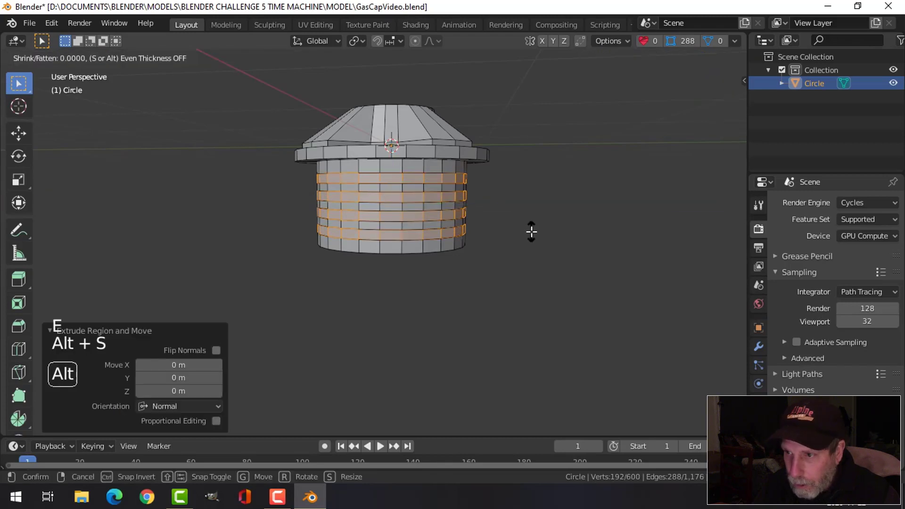
{"action": "left_click", "coordinate": [532, 245]}
{"action": "key", "text": "alt+a"}
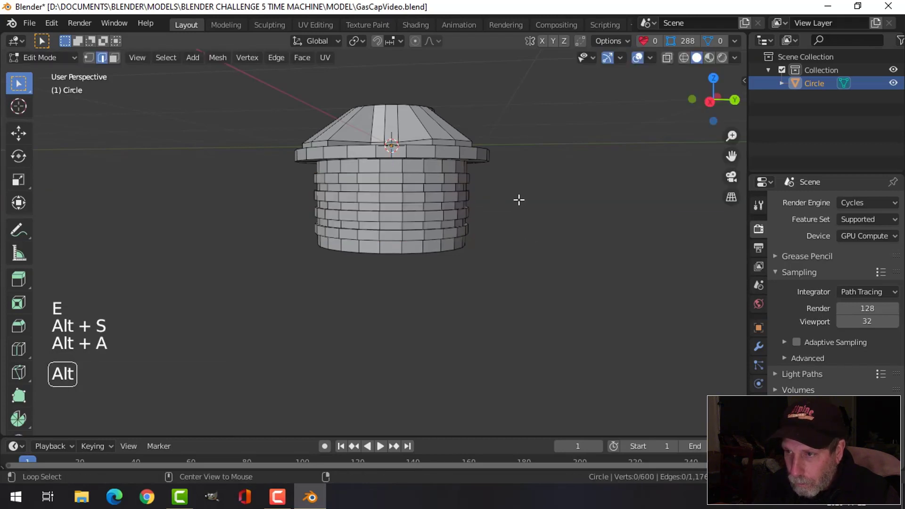
{"action": "middle_click_drag", "start_coordinate": [519, 196], "coordinate": [513, 239]}
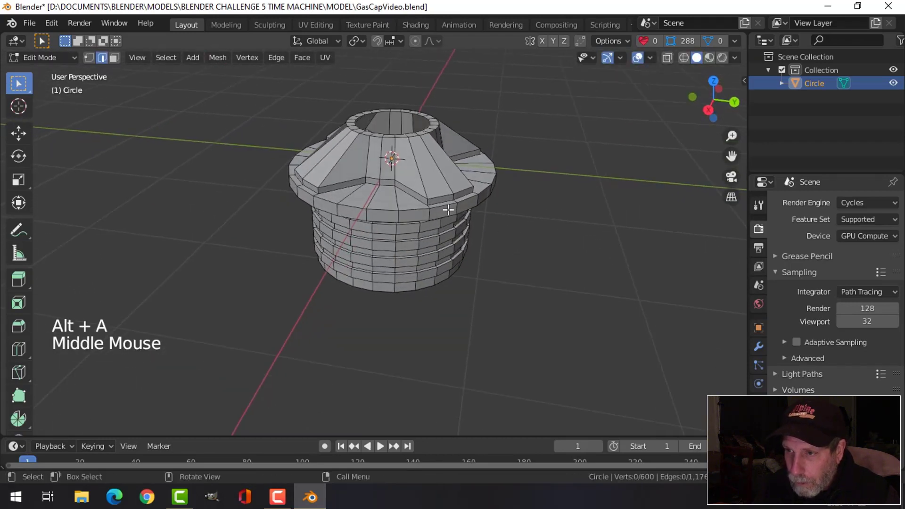
Give the cap a level 2 subdivision in Object Mode and shade it smooth.
{"action": "key", "text": "Tab"}
{"action": "key", "text": "ctrl+2"}
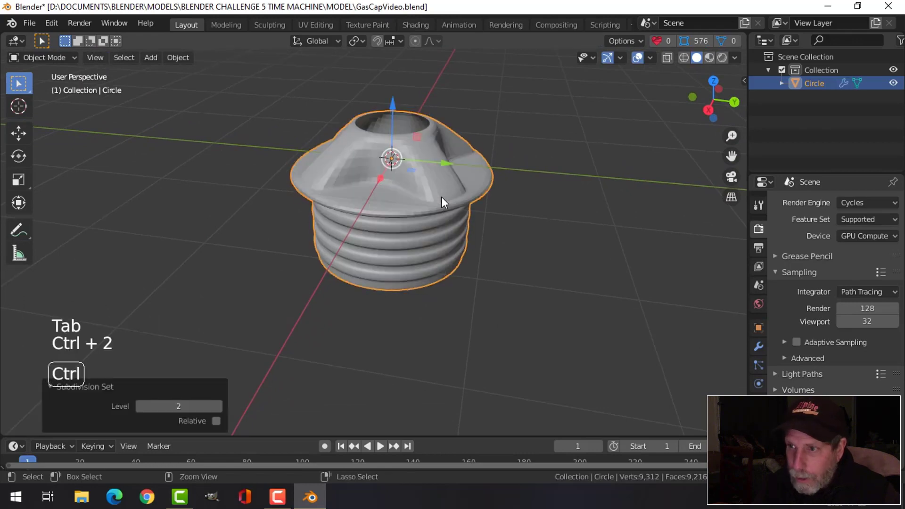
{"action": "right_click", "coordinate": [442, 180]}
{"action": "middle_click_drag", "start_coordinate": [442, 180], "coordinate": [448, 223]}
{"action": "key", "text": "alt+a"}
{"action": "scroll", "coordinate": [450, 174], "scroll_direction": "up", "scroll_amount": 2}
{"action": "scroll", "coordinate": [448, 223], "scroll_direction": "up", "scroll_amount": 1}
Extrude the inner edge loop of the cap's top opening straight down about 0.034 m.
{"action": "left_click", "coordinate": [448, 223]}
{"action": "key", "text": "Tab"}
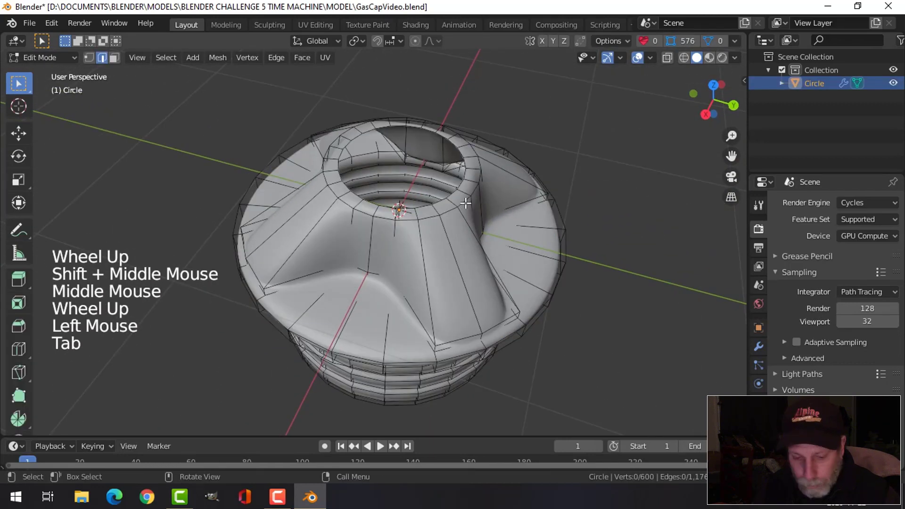
{"action": "key", "text": "2"}
{"action": "left_click", "coordinate": [492, 205], "text": "alt+shift"}
{"action": "middle_click_drag", "start_coordinate": [492, 204], "coordinate": [462, 182]}
{"action": "key", "text": "e"}
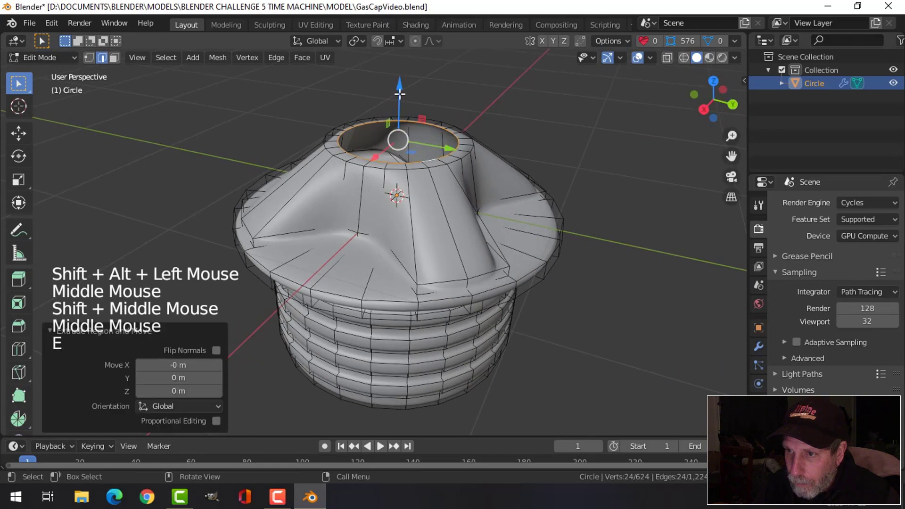
{"action": "left_click_drag", "start_coordinate": [400, 93], "coordinate": [401, 102]}
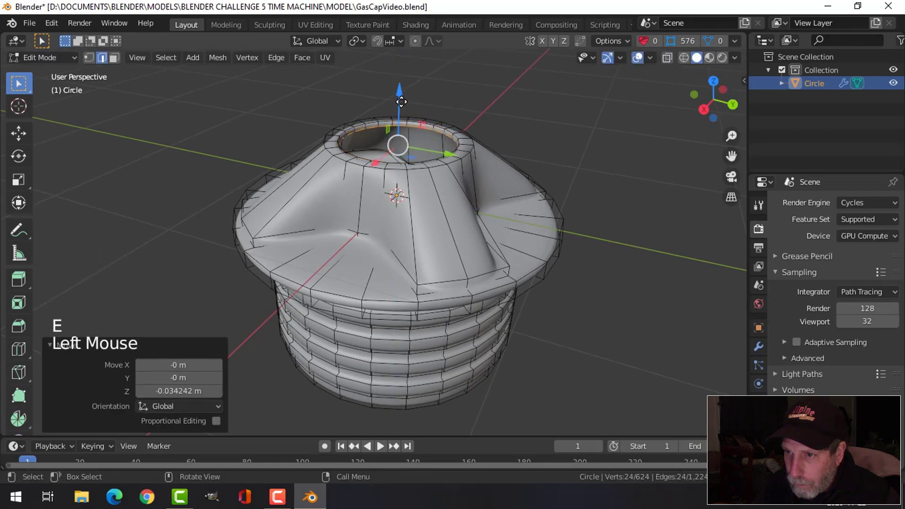
Extrude the lowered loop inward and scale it to about 0.54, leaving a smaller central hole.
{"action": "key", "text": "e"}
{"action": "key", "text": "s"}
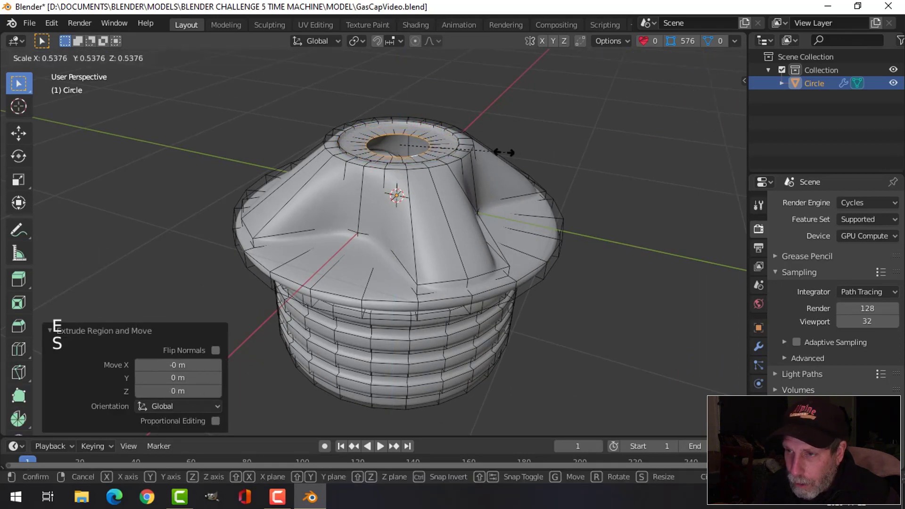
{"action": "left_click", "coordinate": [504, 151]}
{"action": "middle_click_drag", "start_coordinate": [503, 152], "coordinate": [490, 167], "text": "shift"}
Extrude the central hole's loop up about 0.076 m and fill it with a face to form a raised button.
{"action": "key", "text": "e"}
{"action": "right_click", "coordinate": [491, 167]}
{"action": "left_click_drag", "start_coordinate": [423, 92], "coordinate": [424, 81]}
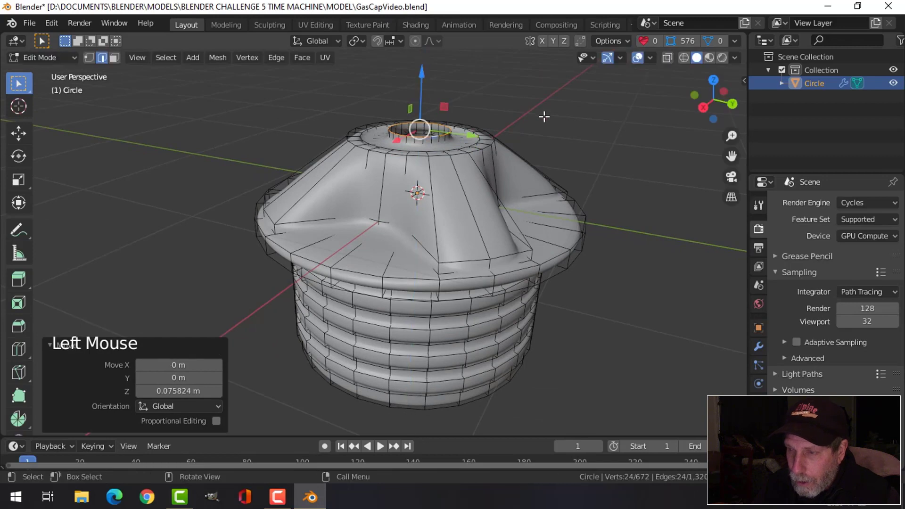
{"action": "key", "text": "f"}
Bevel the button's top edge with an offset of about 0.03 m and 4 segments.
{"action": "scroll", "coordinate": [542, 134], "scroll_direction": "up", "scroll_amount": 1}
{"action": "scroll", "coordinate": [541, 133], "scroll_direction": "up", "scroll_amount": 1}
{"action": "middle_click_drag", "start_coordinate": [542, 133], "coordinate": [536, 182], "text": "shift"}
{"action": "scroll", "coordinate": [540, 223], "scroll_direction": "up", "scroll_amount": 1}
{"action": "scroll", "coordinate": [540, 222], "scroll_direction": "up", "scroll_amount": 1}
{"action": "key", "text": "ctrl+b"}
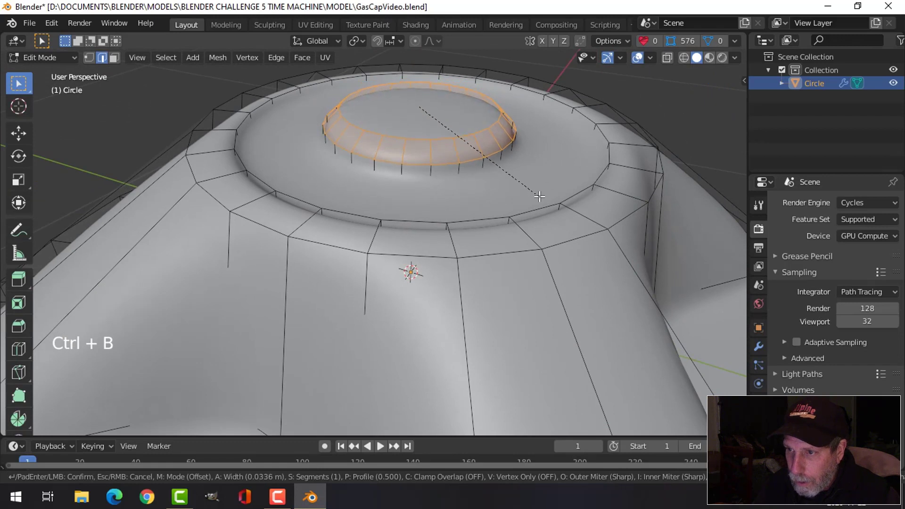
{"action": "scroll", "coordinate": [540, 197], "scroll_direction": "up", "scroll_amount": 2}
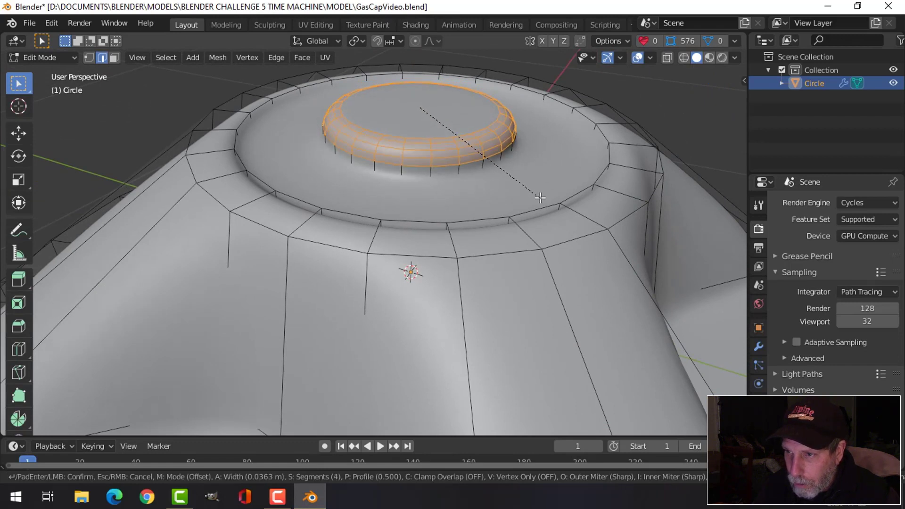
{"action": "left_click", "coordinate": [539, 194]}
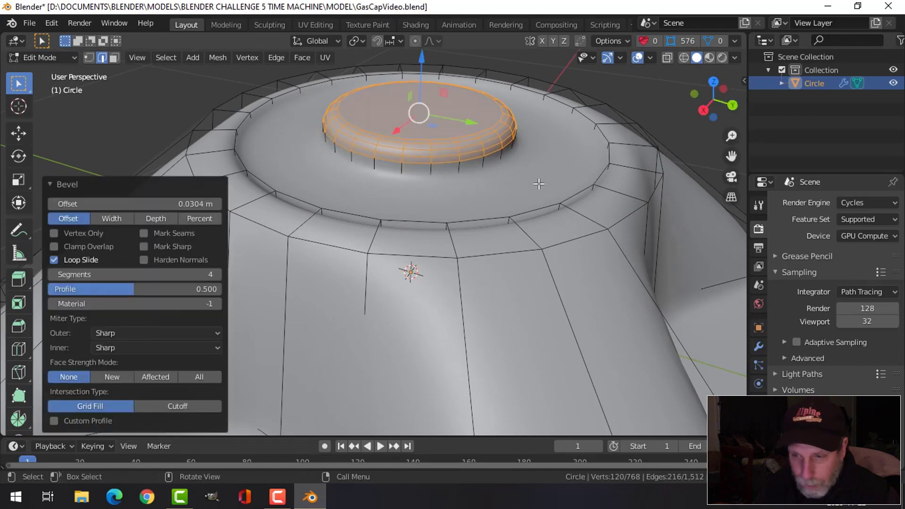
{"action": "key", "text": "alt+a"}
Inset the button's top face by about 0.009 m and return to Object Mode.
{"action": "middle_click_drag", "start_coordinate": [539, 184], "coordinate": [549, 146]}
{"action": "key", "text": "3"}
{"action": "left_click", "coordinate": [499, 130]}
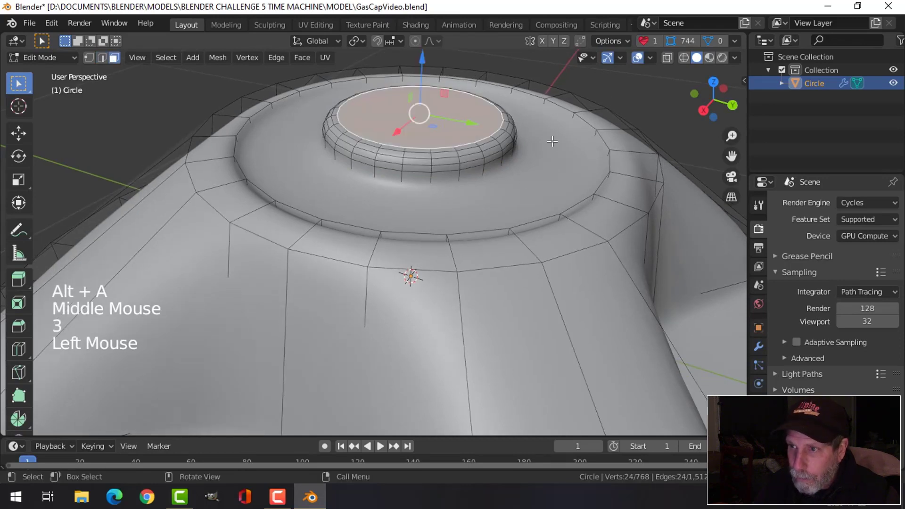
{"action": "scroll", "coordinate": [552, 141], "scroll_direction": "down", "scroll_amount": 2}
{"action": "key", "text": "i"}
{"action": "left_click", "coordinate": [557, 141]}
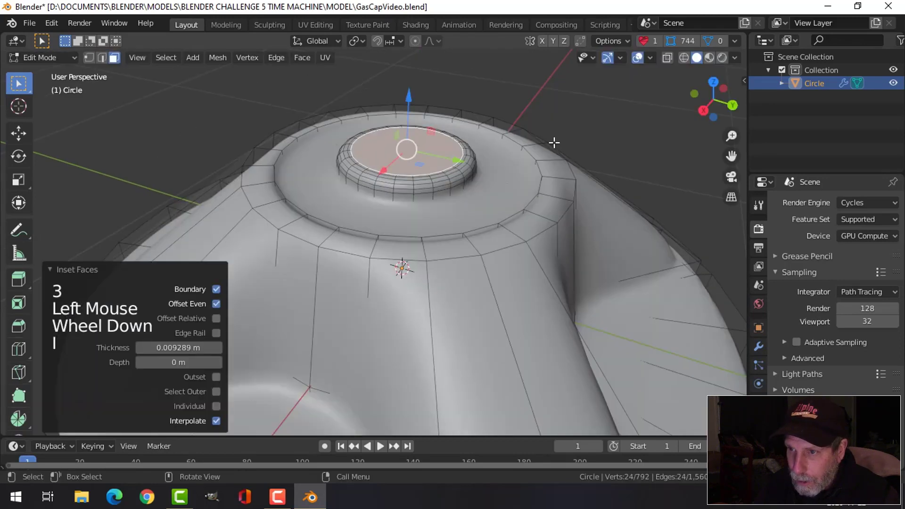
{"action": "key", "text": "Tab"}
{"action": "scroll", "coordinate": [510, 171], "scroll_direction": "down", "scroll_amount": 2}
{"action": "key", "text": "alt+a"}
Add a loop cut around the cap's outer rim and slide it close to the rim's upper edge.
{"action": "middle_click_drag", "start_coordinate": [496, 200], "coordinate": [469, 188]}
{"action": "scroll", "coordinate": [492, 178], "scroll_direction": "down", "scroll_amount": 1}
{"action": "left_click", "coordinate": [452, 193]}
{"action": "key", "text": "Tab"}
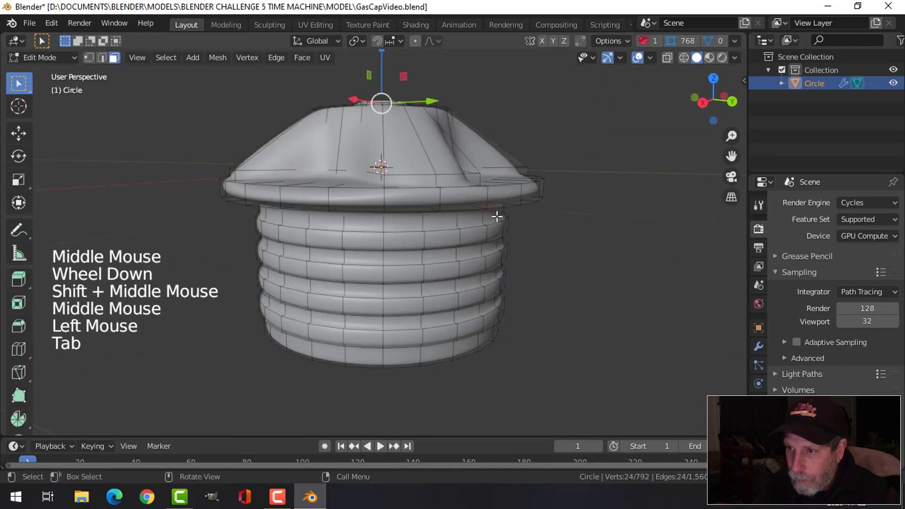
{"action": "middle_click_drag", "start_coordinate": [495, 216], "coordinate": [448, 194]}
{"action": "key", "text": "ctrl+r"}
{"action": "left_click", "coordinate": [425, 175]}
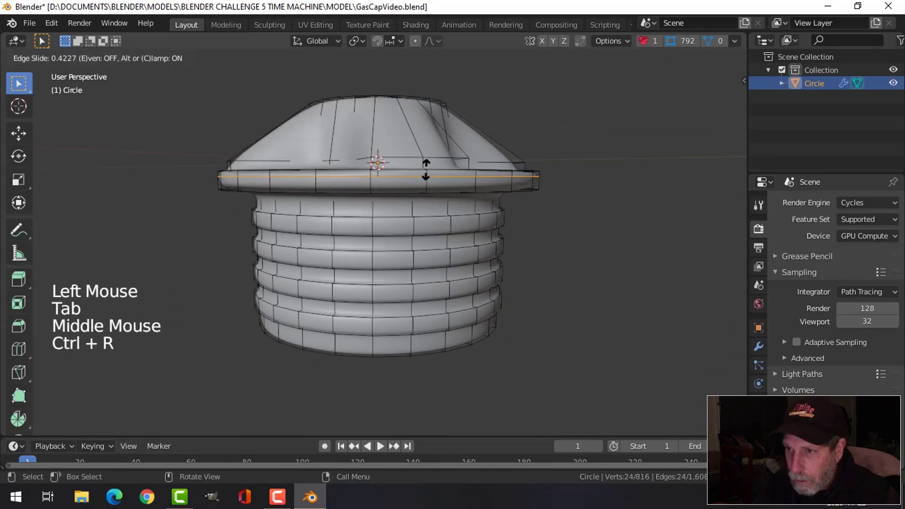
{"action": "left_click", "coordinate": [426, 168]}
{"action": "key", "text": "alt+a"}
Select the bottom outer edge loop of the rim and scale it slightly inward.
{"action": "middle_click_drag", "start_coordinate": [462, 188], "coordinate": [426, 152]}
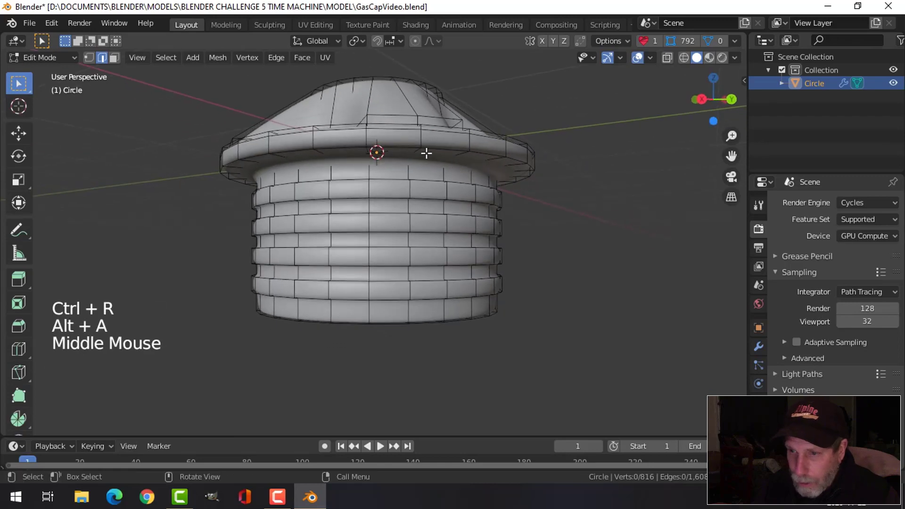
{"action": "key", "text": "2"}
{"action": "left_click", "coordinate": [493, 154], "text": "alt+shift"}
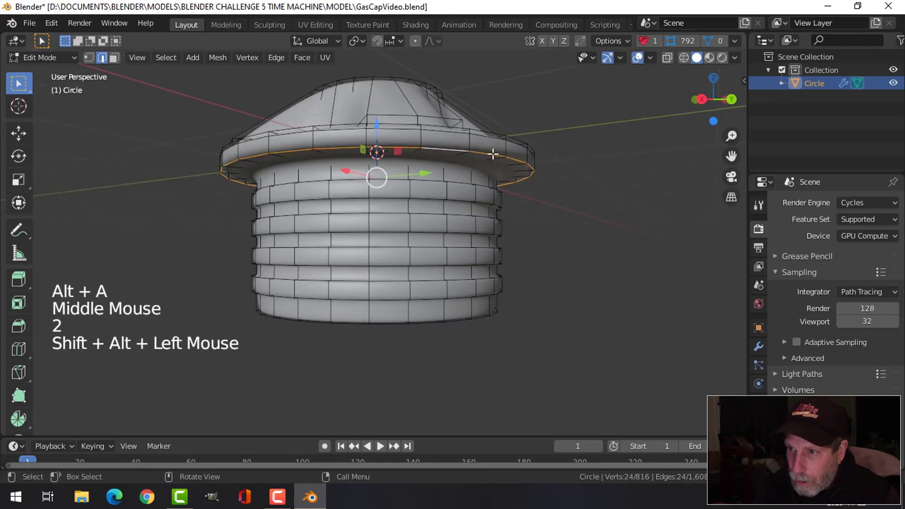
{"action": "key", "text": "s"}
{"action": "left_click", "coordinate": [542, 149]}
{"action": "key", "text": "alt+a"}
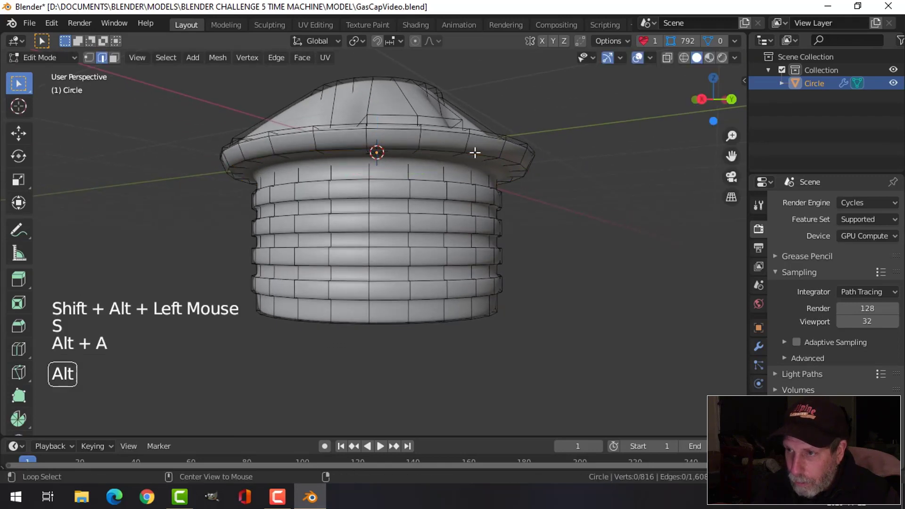
Add a second loop cut around the rim near its lower edge and return to Object Mode.
{"action": "key", "text": "ctrl+r"}
{"action": "left_click", "coordinate": [469, 145]}
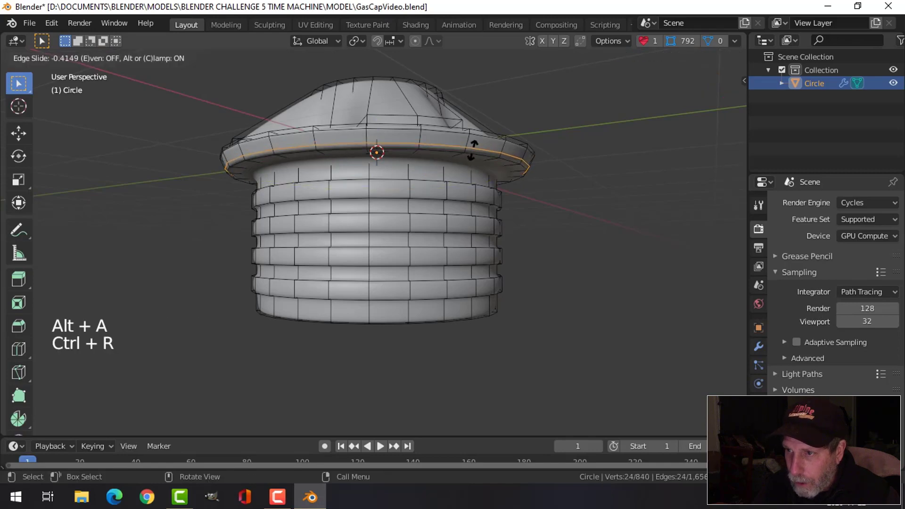
{"action": "left_click", "coordinate": [477, 146]}
{"action": "key", "text": "Tab"}
{"action": "scroll", "coordinate": [513, 212], "scroll_direction": "down", "scroll_amount": 1}
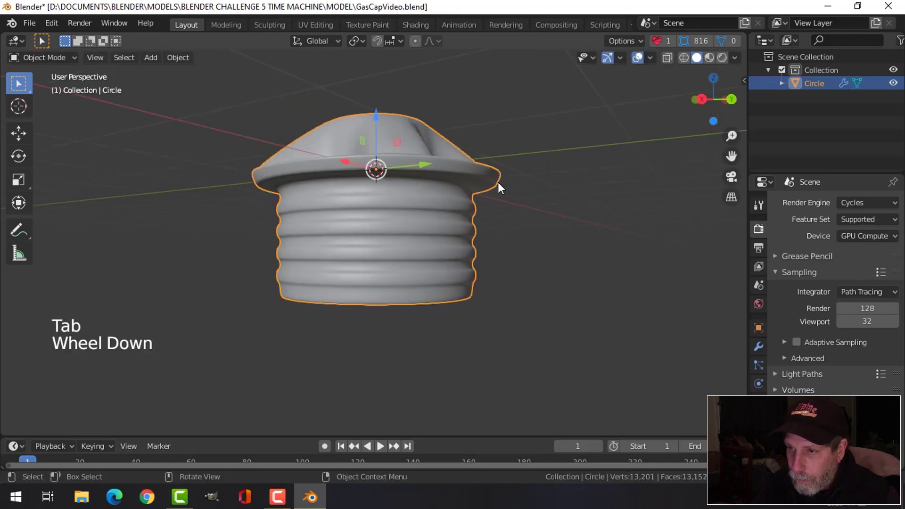
{"action": "mouse_move", "coordinate": [498, 185]}
{"action": "middle_mouse_down"}
{"action": "mouse_move", "coordinate": [500, 213]}
{"action": "mouse_move", "coordinate": [491, 216]}
{"action": "mouse_move", "coordinate": [502, 224]}
{"action": "middle_mouse_up"}
{"action": "scroll", "coordinate": [500, 214], "scroll_direction": "down", "scroll_amount": 2}
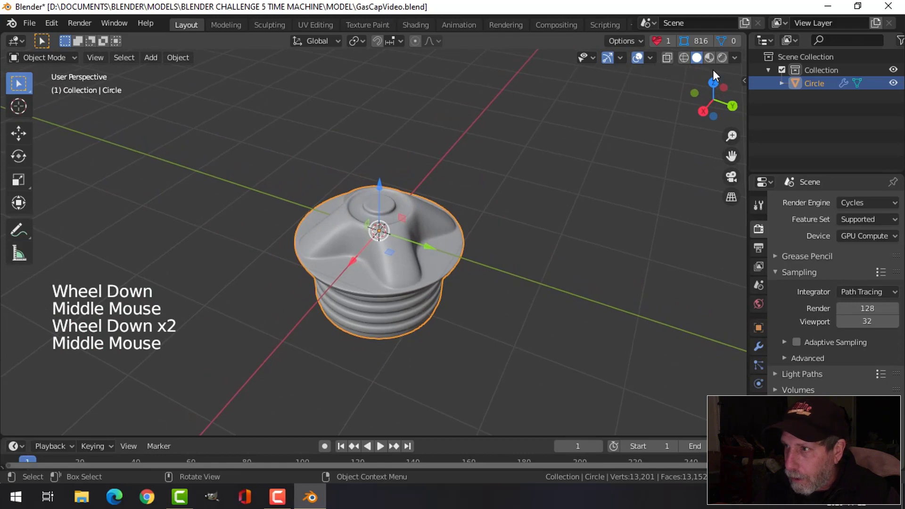
Turn on the Cavity and Shadow options for the viewport's solid shading.
{"action": "left_click", "coordinate": [734, 58]}
{"action": "left_click", "coordinate": [664, 355]}
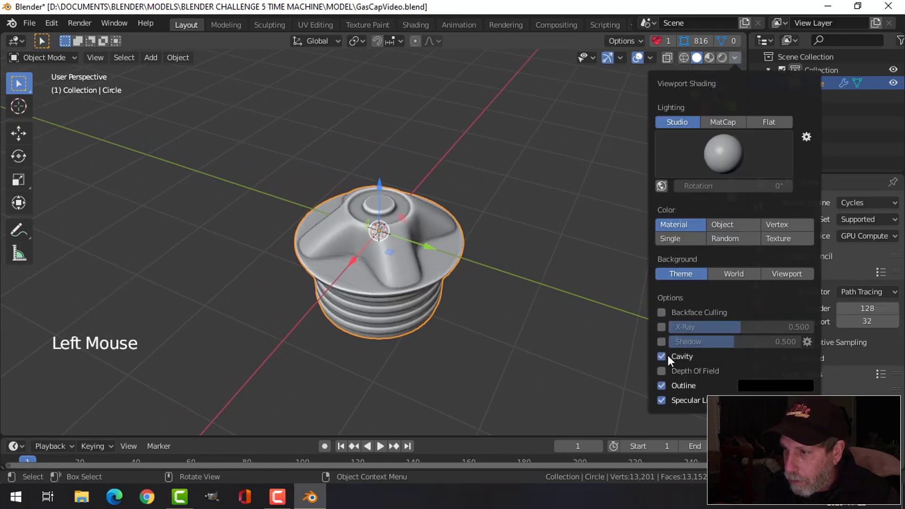
{"action": "left_click", "coordinate": [661, 341]}
Recalculate the normals of the cap's whole mesh to face outside, then deselect it in Object Mode.
{"action": "scroll", "coordinate": [546, 278], "scroll_direction": "up", "scroll_amount": 2}
{"action": "key", "text": "Tab"}
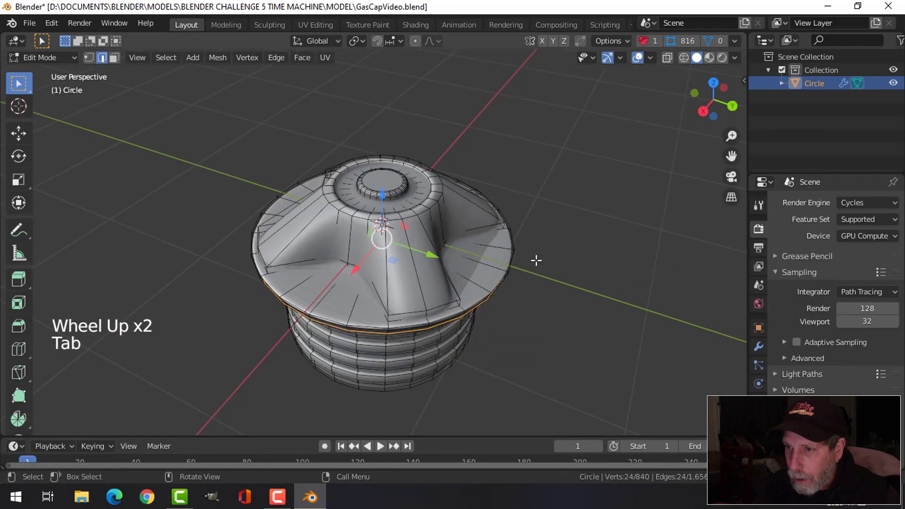
{"action": "key", "text": "a"}
{"action": "key", "text": "alt+n"}
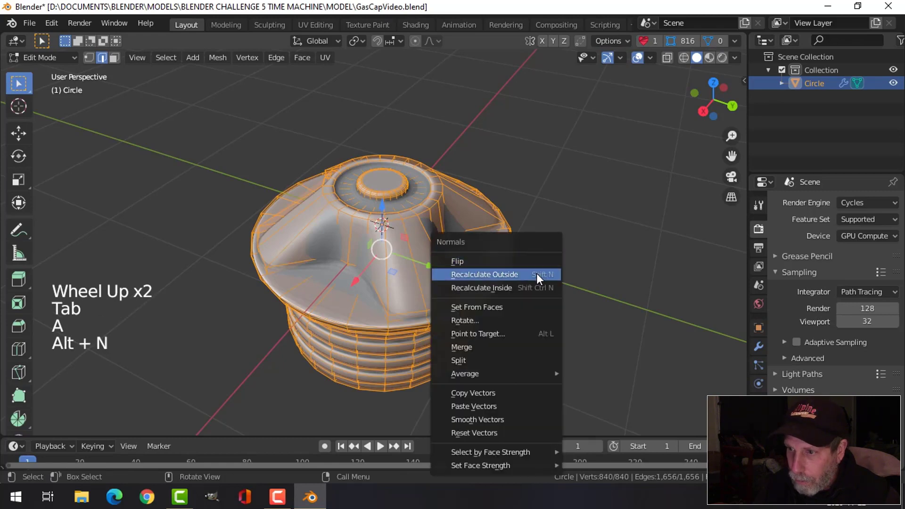
{"action": "left_click", "coordinate": [536, 274]}
{"action": "key", "text": "Tab"}
{"action": "key", "text": "alt+a"}
{"action": "scroll", "coordinate": [557, 184], "scroll_direction": "down", "scroll_amount": 2}
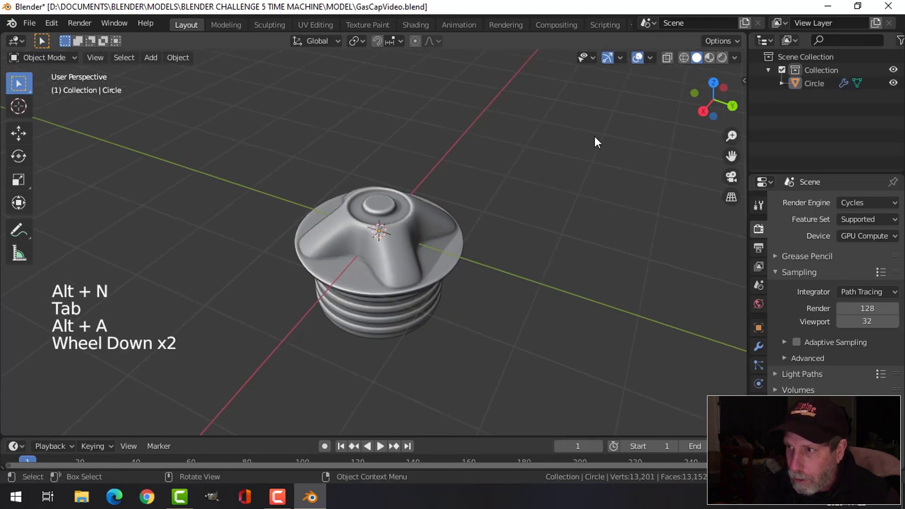
Raise the cap straight up along Z from the front view until its base sits near the grid floor.
{"action": "scroll", "coordinate": [510, 205], "scroll_direction": "down", "scroll_amount": 2}
{"action": "left_click", "coordinate": [423, 228]}
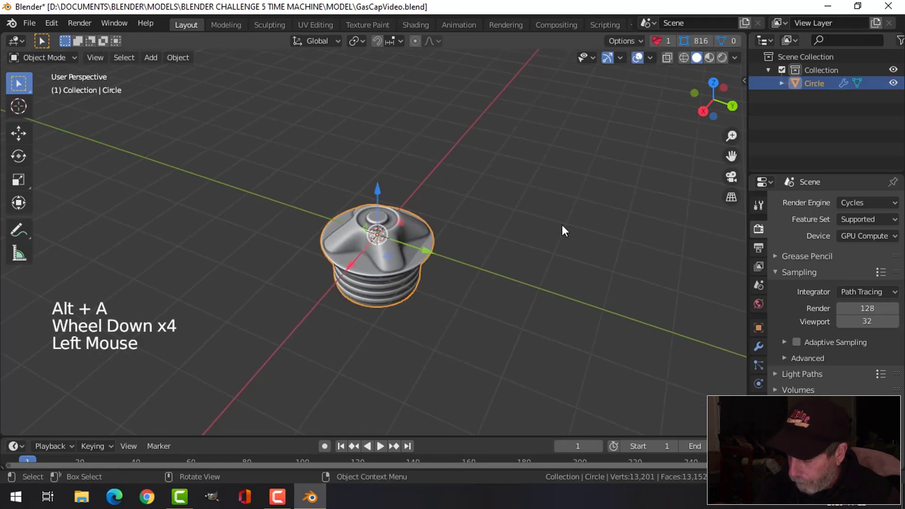
{"action": "key", "text": "KP_1"}
{"action": "left_click_drag", "start_coordinate": [394, 162], "coordinate": [396, 96]}
{"action": "middle_click_drag", "start_coordinate": [396, 96], "coordinate": [457, 245]}
{"action": "scroll", "coordinate": [457, 242], "scroll_direction": "up", "scroll_amount": 2}
{"action": "key", "text": "alt+a"}
{"action": "middle_click_drag", "start_coordinate": [457, 245], "coordinate": [476, 214]}
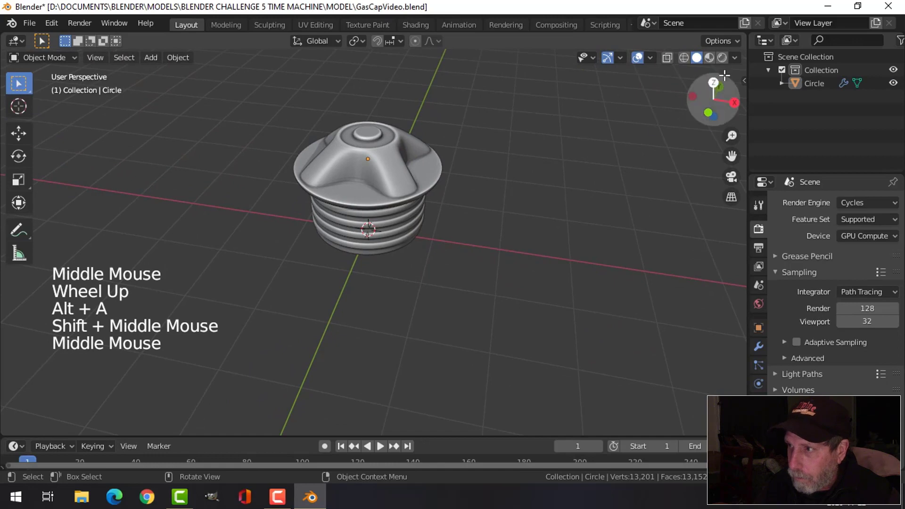
Switch the viewport lighting to MatCap and choose the first grey sphere.
{"action": "left_click", "coordinate": [734, 57]}
{"action": "left_click", "coordinate": [720, 121]}
{"action": "left_click", "coordinate": [726, 157]}
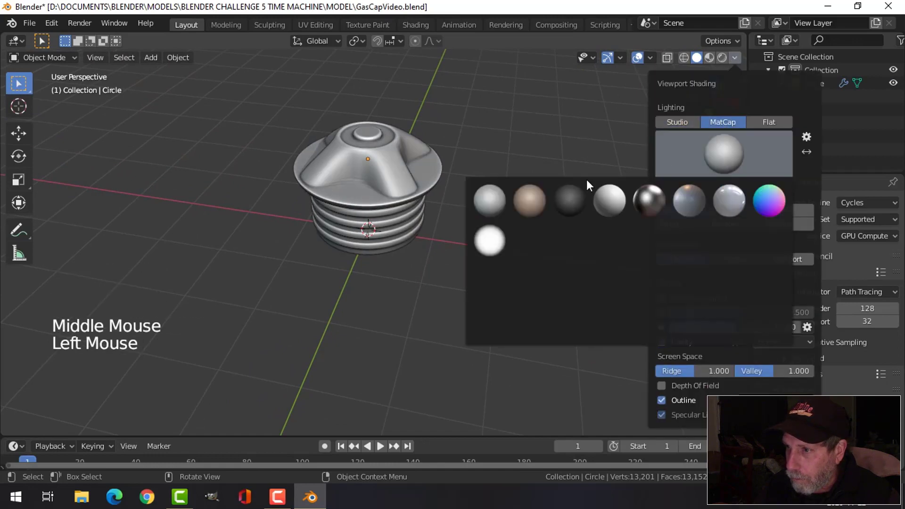
{"action": "left_click", "coordinate": [490, 195]}
{"action": "middle_click_drag", "start_coordinate": [492, 139], "coordinate": [474, 180]}
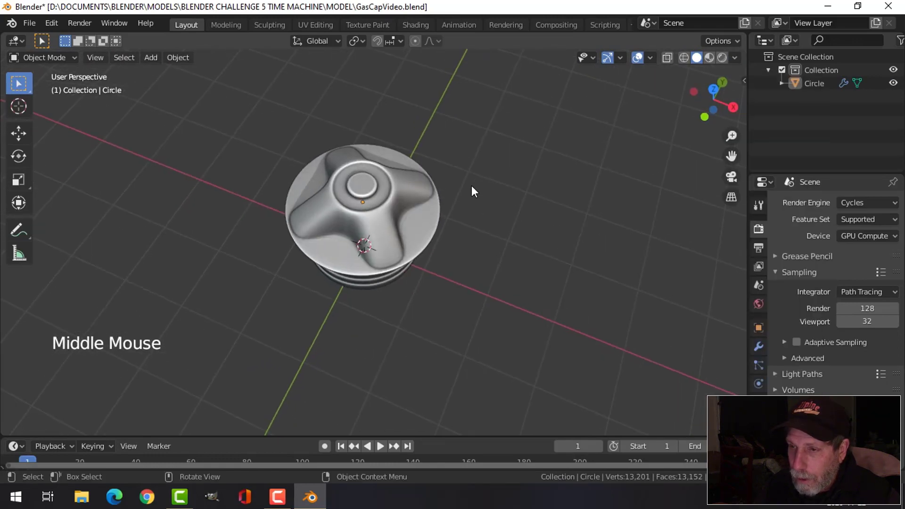
Examine the cap's centre button and the grip around it up close from above.
{"action": "scroll", "coordinate": [361, 214], "scroll_direction": "up", "scroll_amount": 2}
{"action": "middle_click_drag", "start_coordinate": [361, 213], "coordinate": [375, 183], "text": "shift"}
{"action": "scroll", "coordinate": [378, 196], "scroll_direction": "up", "scroll_amount": 1}
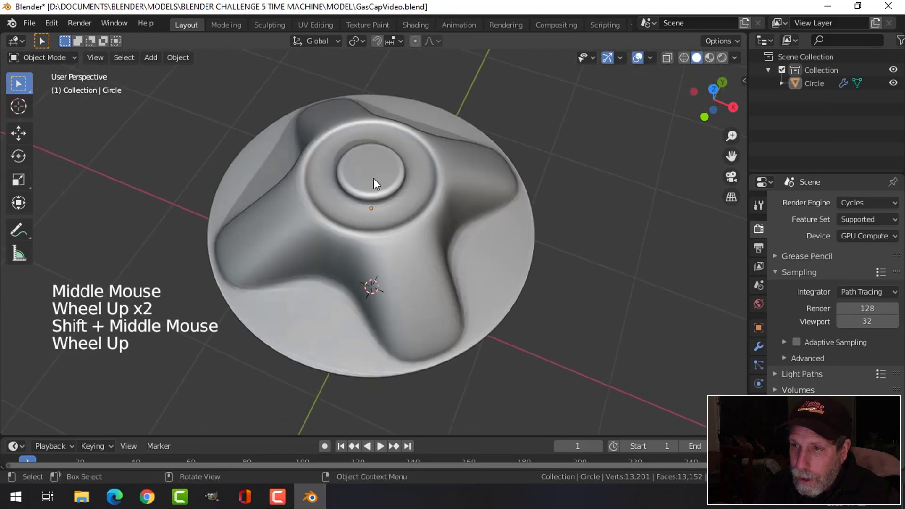
{"action": "scroll", "coordinate": [383, 179], "scroll_direction": "down", "scroll_amount": 1}
{"action": "middle_click_drag", "start_coordinate": [385, 186], "coordinate": [388, 211]}
{"action": "scroll", "coordinate": [399, 211], "scroll_direction": "down", "scroll_amount": 1}
{"action": "scroll", "coordinate": [393, 196], "scroll_direction": "down", "scroll_amount": 1}
{"action": "scroll", "coordinate": [386, 206], "scroll_direction": "up", "scroll_amount": 2}
{"action": "middle_click_drag", "start_coordinate": [397, 179], "coordinate": [392, 216]}
{"action": "scroll", "coordinate": [389, 192], "scroll_direction": "up", "scroll_amount": 2}
{"action": "scroll", "coordinate": [371, 191], "scroll_direction": "up", "scroll_amount": 1}
Separate the flat top face of the cap's centre button into its own object.
{"action": "left_click", "coordinate": [408, 194]}
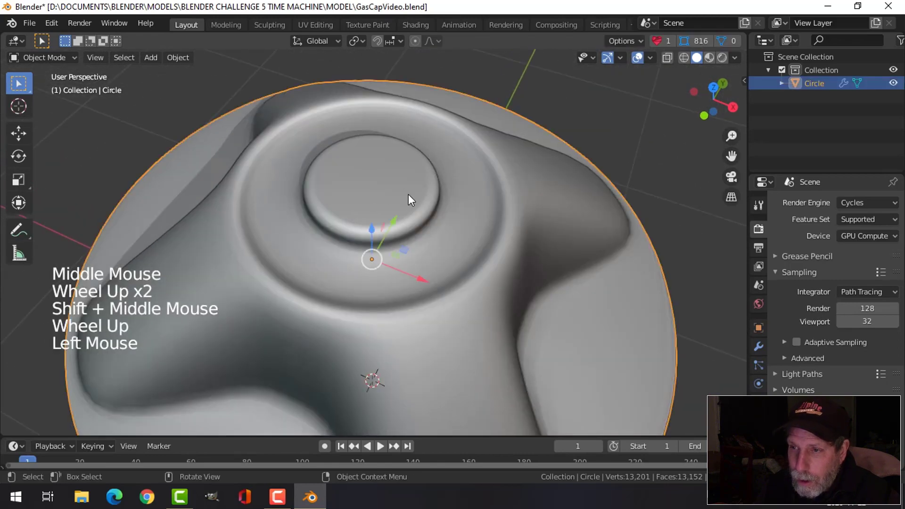
{"action": "key", "text": "Tab"}
{"action": "key", "text": "3"}
{"action": "left_click", "coordinate": [395, 193]}
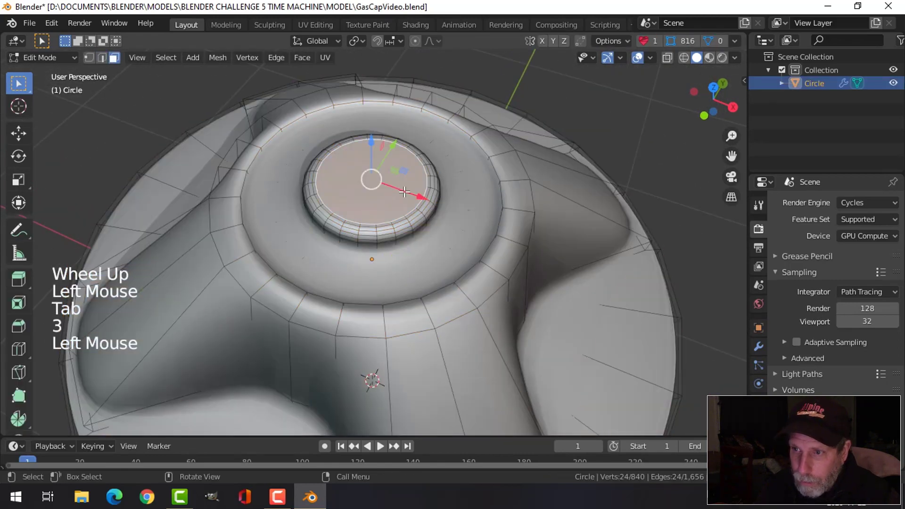
{"action": "mouse_move", "coordinate": [433, 203]}
{"action": "middle_mouse_down"}
{"action": "mouse_move", "coordinate": [426, 186]}
{"action": "mouse_move", "coordinate": [434, 205]}
{"action": "middle_mouse_up"}
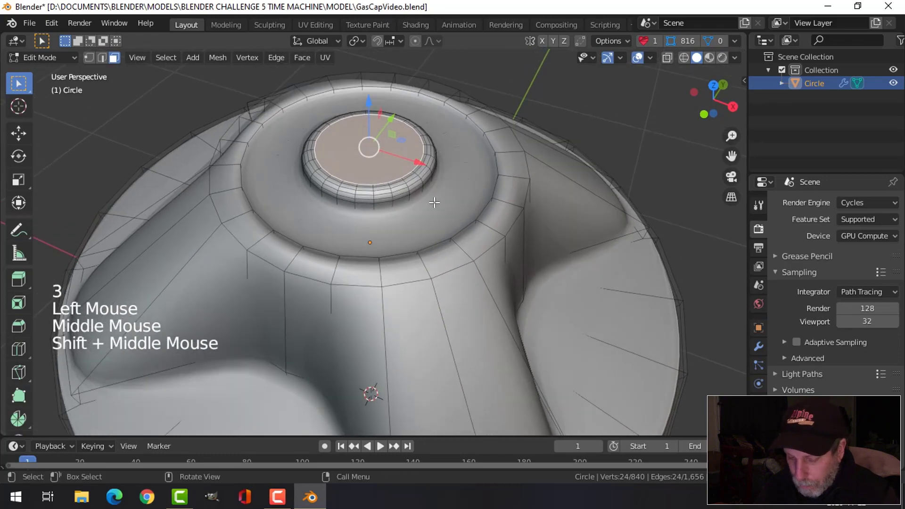
{"action": "key", "text": "p"}
{"action": "left_click", "coordinate": [434, 203]}
Remove the Subdivision modifier from the separated button disc and hide the disc.
{"action": "left_click", "coordinate": [397, 157]}
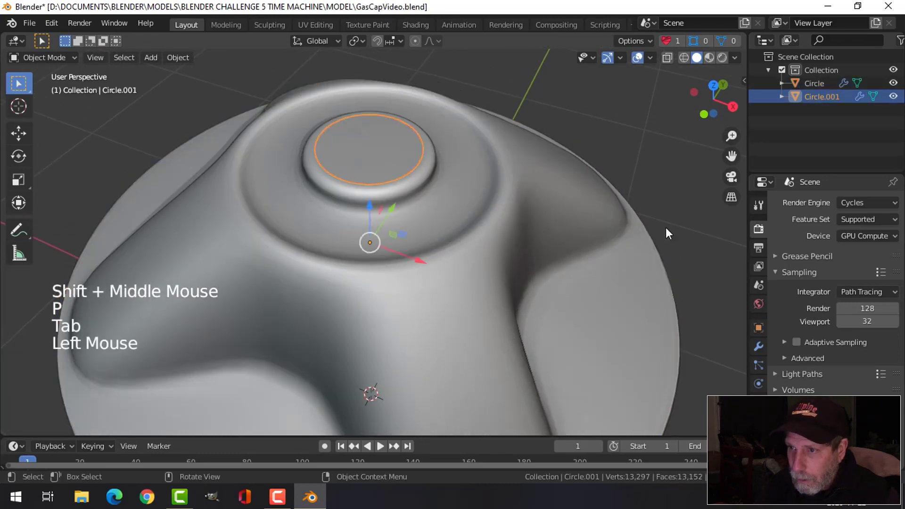
{"action": "left_click", "coordinate": [758, 346]}
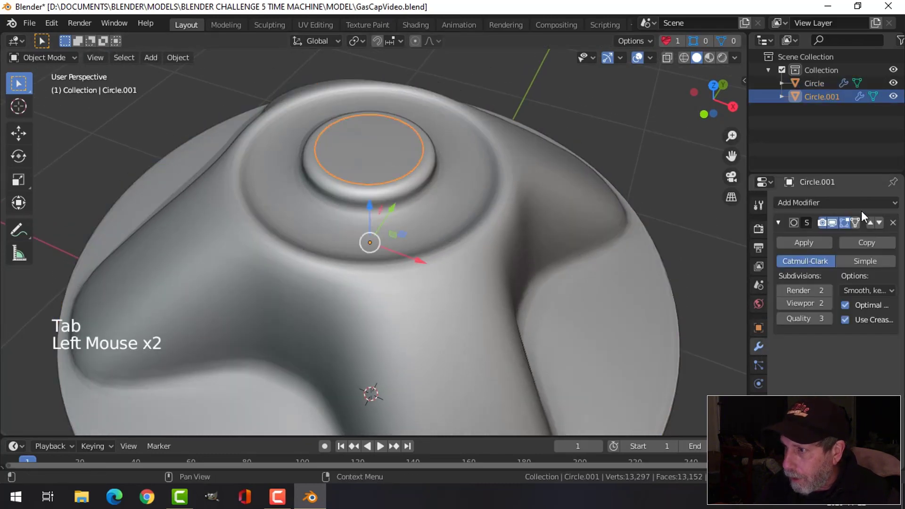
{"action": "left_click", "coordinate": [892, 222]}
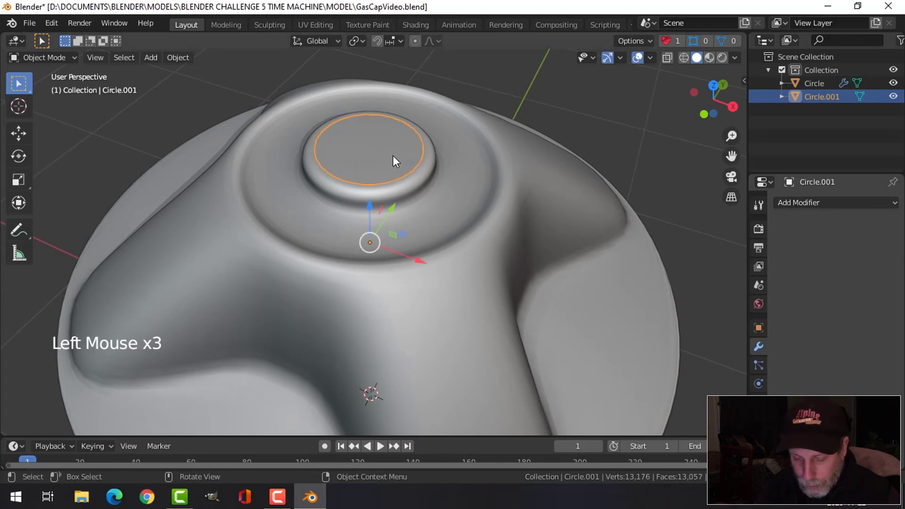
{"action": "key", "text": "h"}
Extrude the edge loop around the open top of the cap's button downward to form an inner wall, and scale the new loop.
{"action": "left_click", "coordinate": [399, 180]}
{"action": "key", "text": "Tab"}
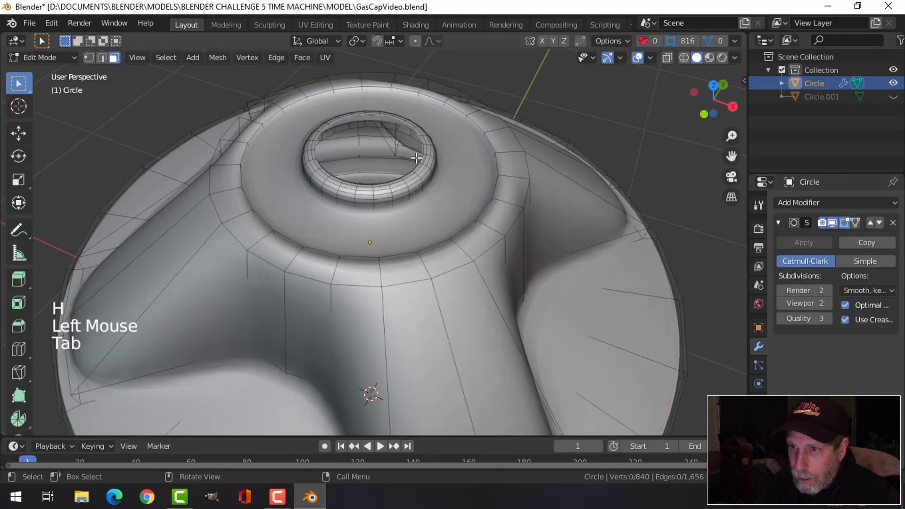
{"action": "middle_click_drag", "start_coordinate": [398, 179], "coordinate": [401, 184], "text": "shift"}
{"action": "middle_click_drag", "start_coordinate": [400, 184], "coordinate": [390, 113]}
{"action": "key", "text": "2"}
{"action": "scroll", "coordinate": [443, 185], "scroll_direction": "up", "scroll_amount": 2}
{"action": "left_click", "coordinate": [443, 185], "text": "alt+shift"}
{"action": "scroll", "coordinate": [443, 185], "scroll_direction": "down", "scroll_amount": 1}
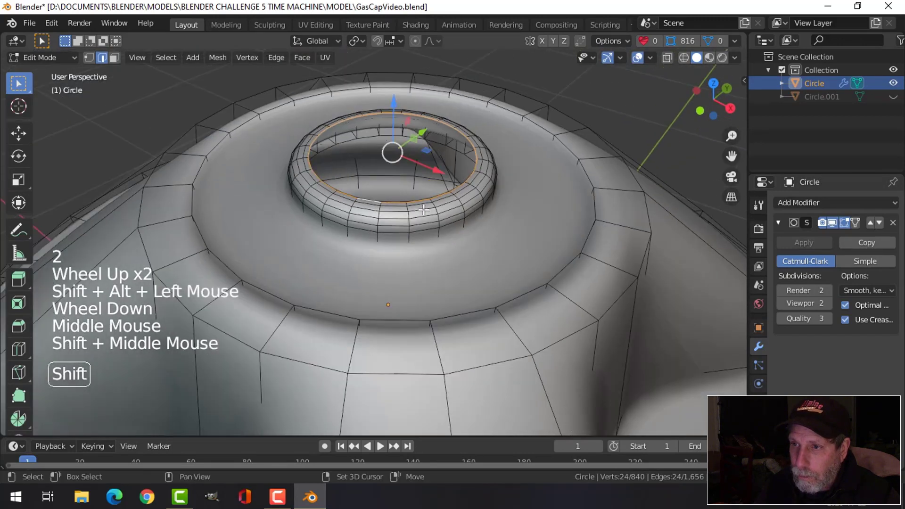
{"action": "key", "text": "e"}
{"action": "left_click_drag", "start_coordinate": [390, 107], "coordinate": [391, 119]}
{"action": "key", "text": "s"}
{"action": "left_click", "coordinate": [496, 150]}
{"action": "key", "text": "alt+a"}
{"action": "key", "text": "Tab"}
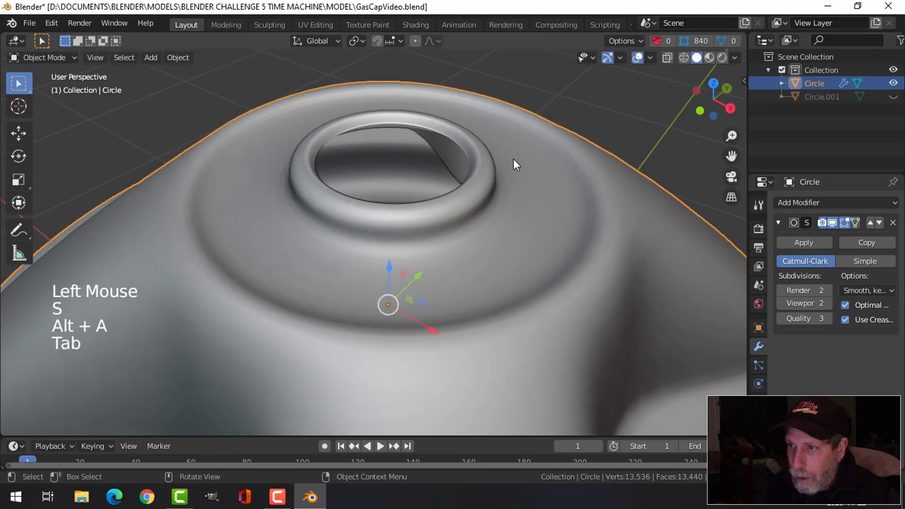
Add an edge loop around the recessed ring surrounding the button, close to its outer edge, and deselect the cap.
{"action": "key", "text": "Tab"}
{"action": "key", "text": "ctrl+r"}
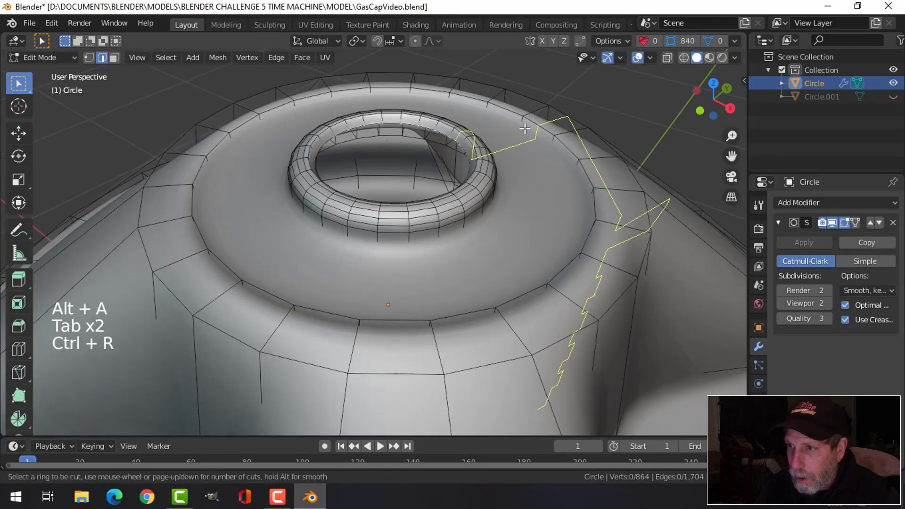
{"action": "left_click", "coordinate": [521, 121]}
{"action": "left_click", "coordinate": [521, 121]}
{"action": "key", "text": "Tab"}
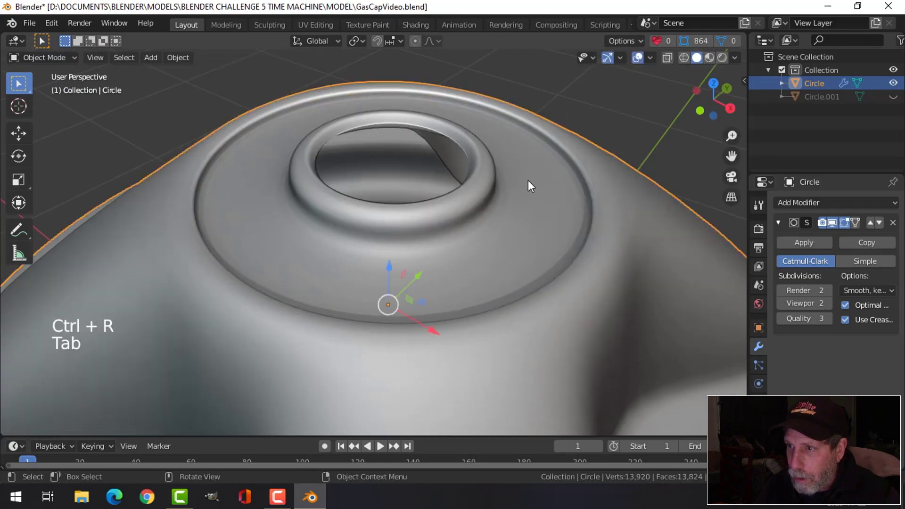
{"action": "scroll", "coordinate": [524, 190], "scroll_direction": "down", "scroll_amount": 2}
{"action": "middle_click_drag", "start_coordinate": [528, 180], "coordinate": [492, 214]}
{"action": "scroll", "coordinate": [525, 190], "scroll_direction": "down", "scroll_amount": 2}
{"action": "scroll", "coordinate": [471, 217], "scroll_direction": "up", "scroll_amount": 2}
{"action": "key", "text": "alt+a"}
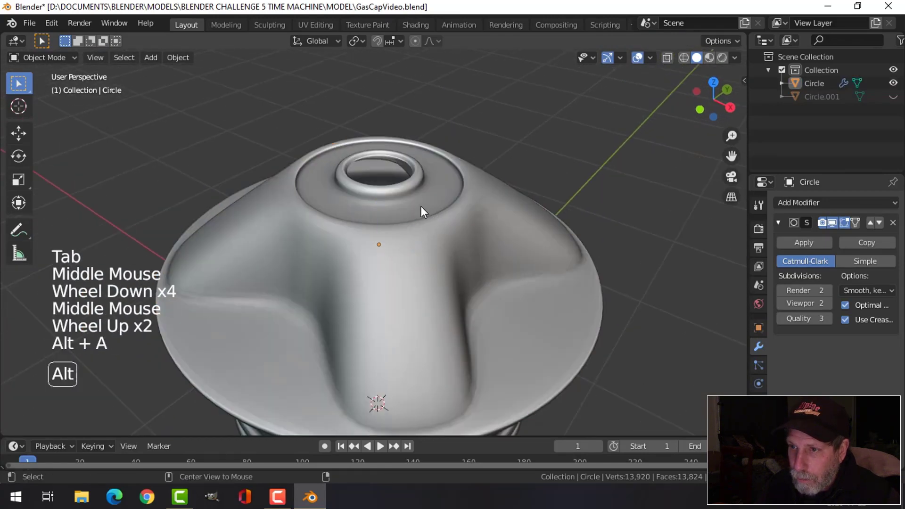
Dissolve two neighbouring edge loops on the outer side of the button's rounded rim.
{"action": "mouse_move", "coordinate": [420, 207]}
{"action": "middle_mouse_down"}
{"action": "mouse_move", "coordinate": [408, 175]}
{"action": "mouse_move", "coordinate": [407, 200]}
{"action": "middle_mouse_up"}
{"action": "scroll", "coordinate": [390, 142], "scroll_direction": "up", "scroll_amount": 3}
{"action": "scroll", "coordinate": [392, 148], "scroll_direction": "down", "scroll_amount": 1}
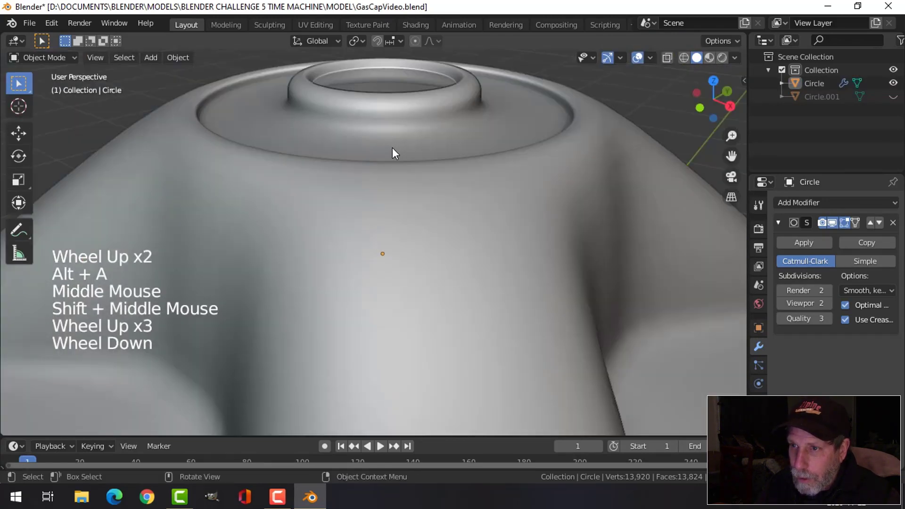
{"action": "middle_click_drag", "start_coordinate": [392, 148], "coordinate": [382, 190]}
{"action": "left_click", "coordinate": [417, 205]}
{"action": "key", "text": "Tab"}
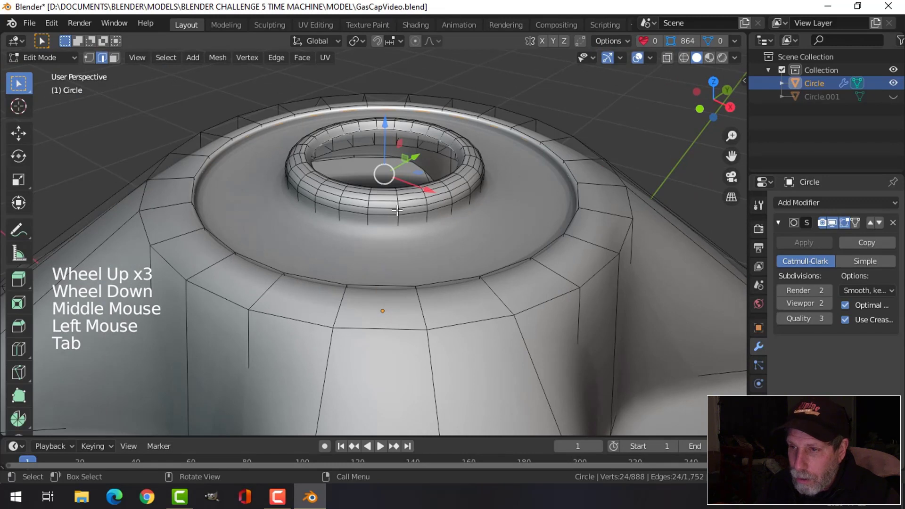
{"action": "key", "text": "alt+a"}
{"action": "key", "text": "2"}
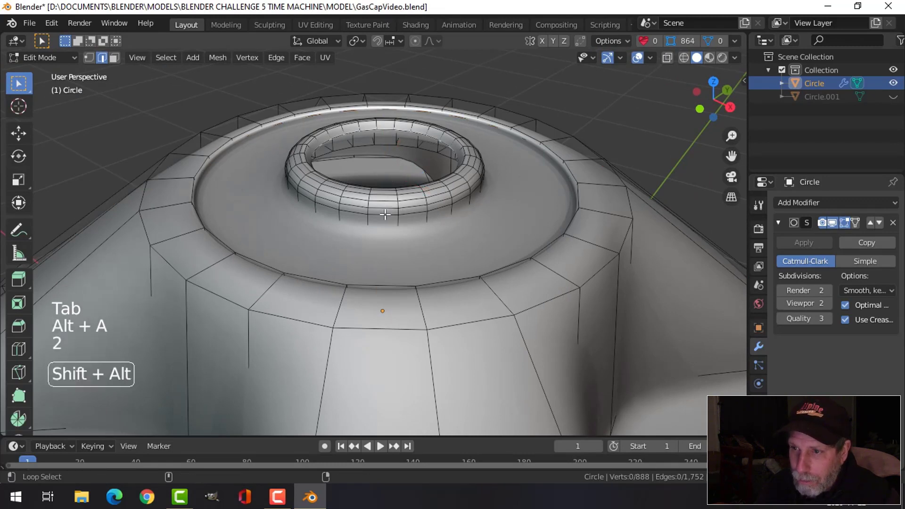
{"action": "left_click", "coordinate": [384, 208], "text": "alt+shift"}
{"action": "key", "text": "alt+a"}
{"action": "left_click", "coordinate": [381, 202], "text": "alt+shift"}
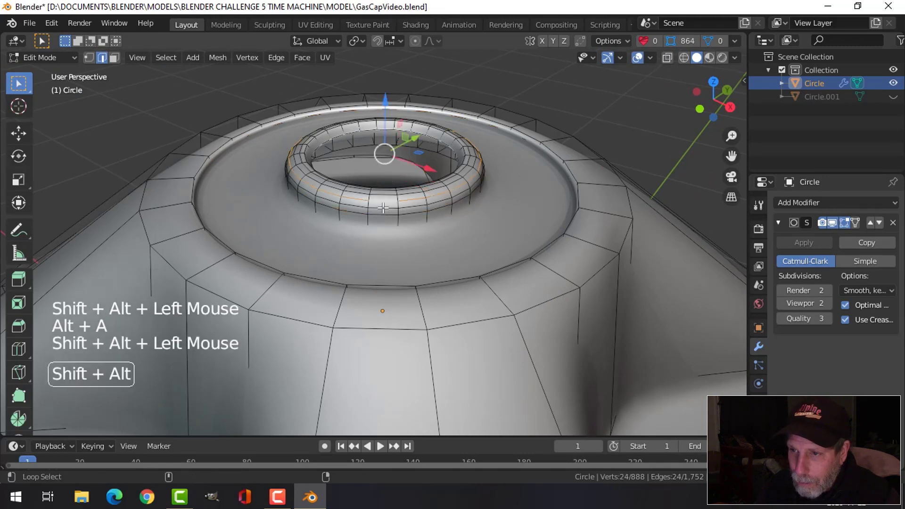
{"action": "left_click", "coordinate": [382, 207], "text": "alt+shift"}
{"action": "key", "text": "x"}
{"action": "left_click", "coordinate": [349, 297]}
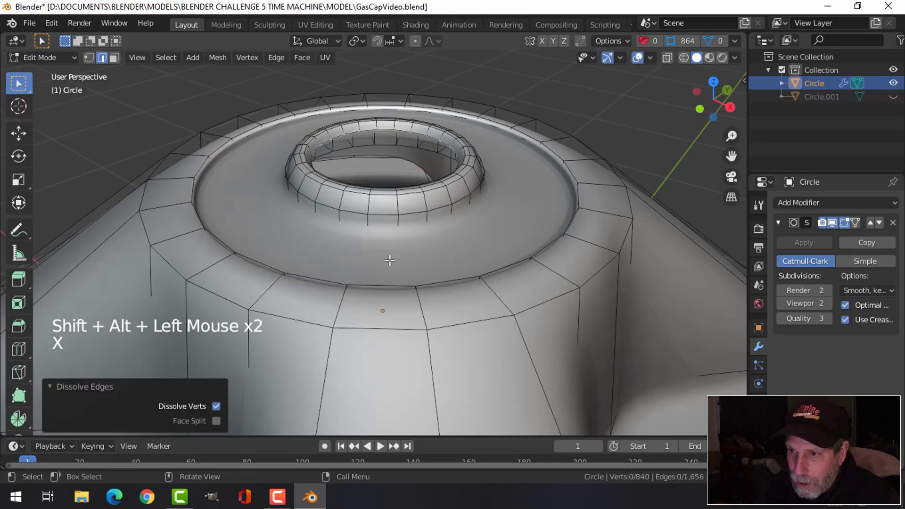
Raise the button rim's outer edge loop about 0.017 m along Z and add a loop cut on the wall beneath it.
{"action": "left_click", "coordinate": [384, 215], "text": "alt+shift"}
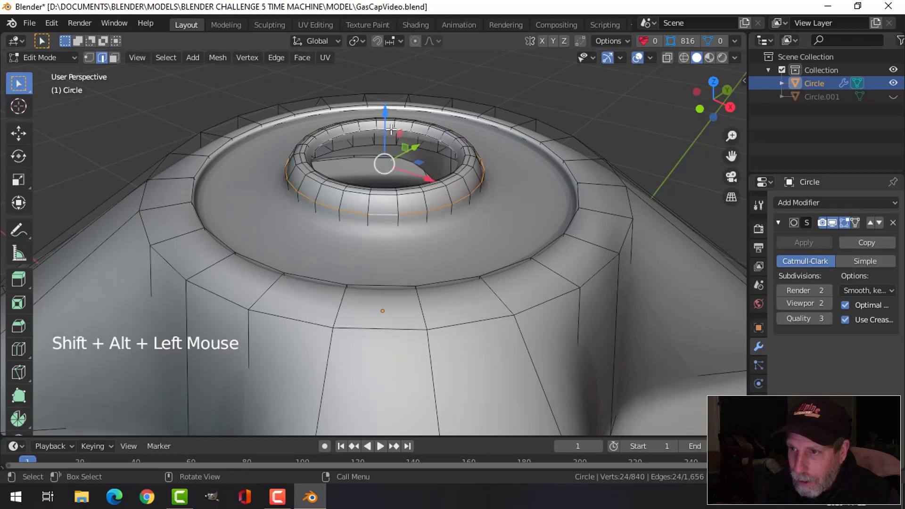
{"action": "left_click_drag", "start_coordinate": [389, 127], "coordinate": [390, 118]}
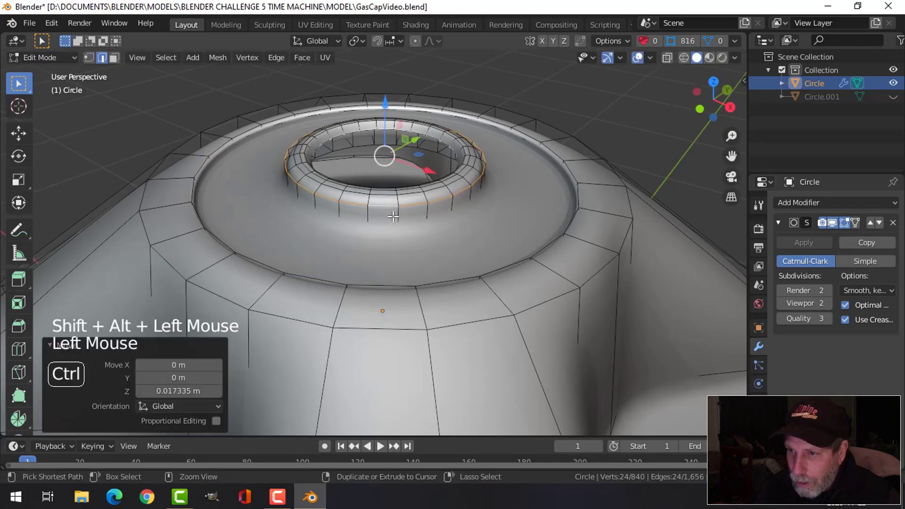
{"action": "key", "text": "ctrl+r"}
{"action": "left_click", "coordinate": [394, 208]}
{"action": "key", "text": "Tab"}
{"action": "scroll", "coordinate": [437, 217], "scroll_direction": "down", "scroll_amount": 3}
{"action": "key", "text": "alt+a"}
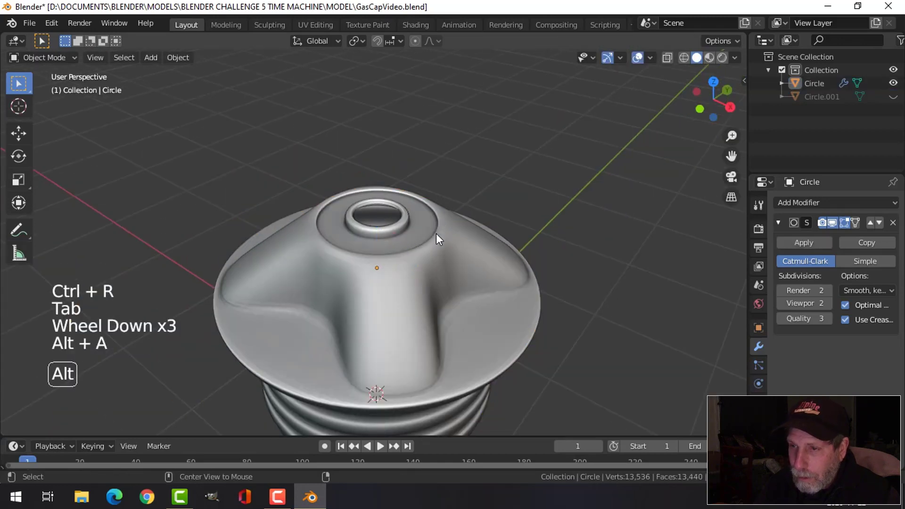
{"action": "middle_click_drag", "start_coordinate": [436, 233], "coordinate": [440, 238]}
{"action": "scroll", "coordinate": [440, 231], "scroll_direction": "up", "scroll_amount": 3}
{"action": "scroll", "coordinate": [438, 233], "scroll_direction": "up", "scroll_amount": 1}
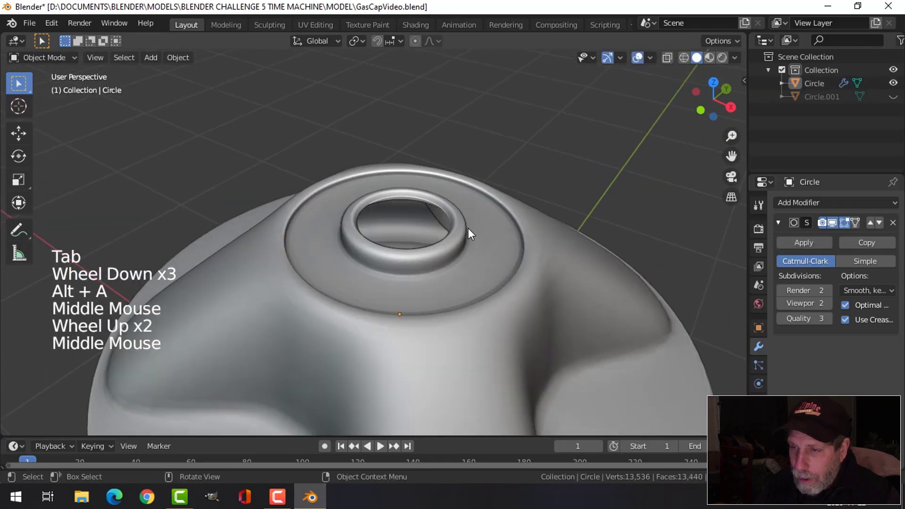
Unhide the separated button disc and set its origin to its geometry.
{"action": "key", "text": "slash"}
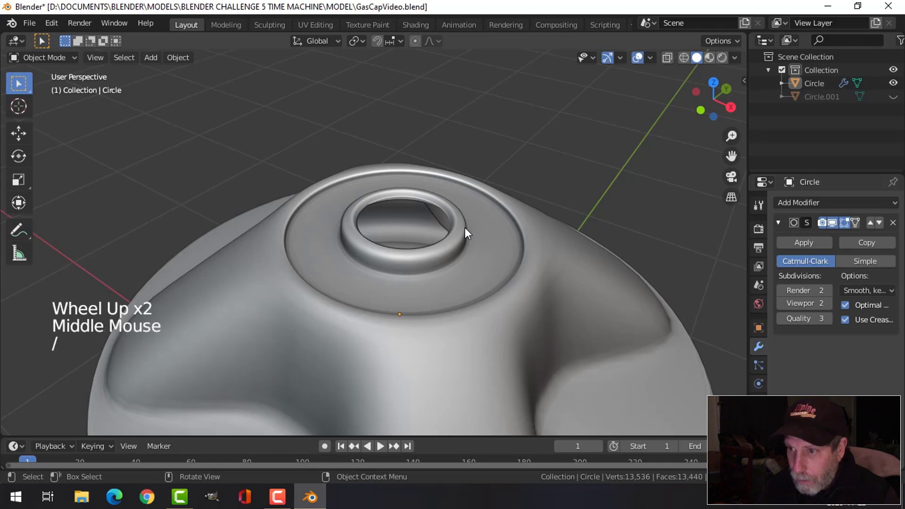
{"action": "key", "text": "alt+h"}
{"action": "key", "text": "alt+a"}
{"action": "left_click", "coordinate": [437, 228]}
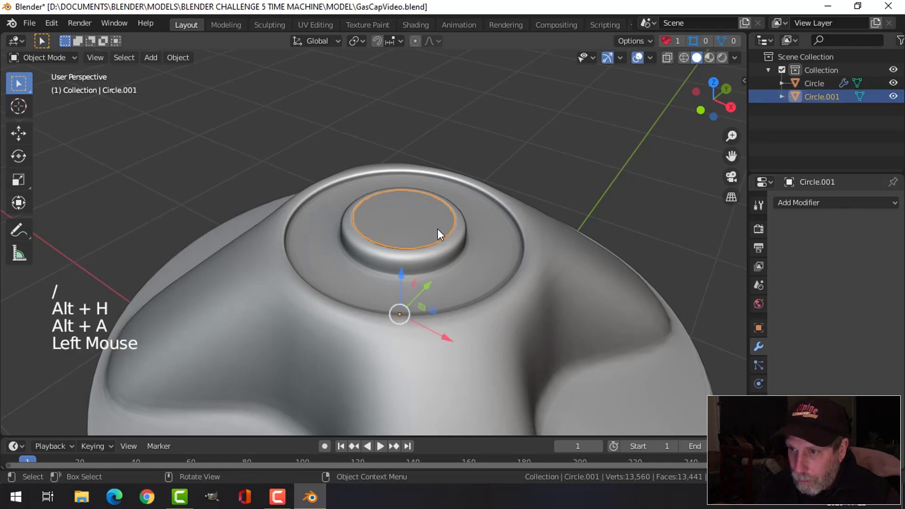
{"action": "middle_click_drag", "start_coordinate": [438, 228], "coordinate": [447, 203]}
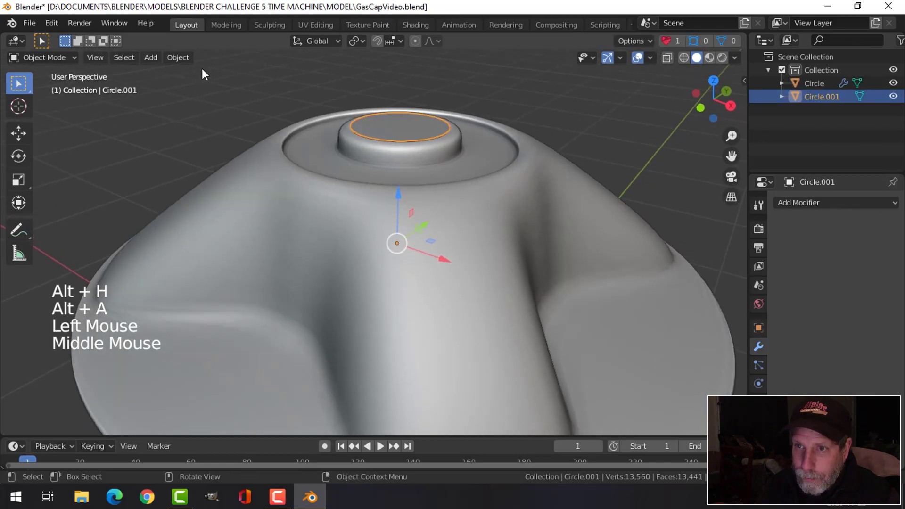
{"action": "left_click", "coordinate": [177, 59]}
{"action": "mouse_move", "coordinate": [200, 85]}
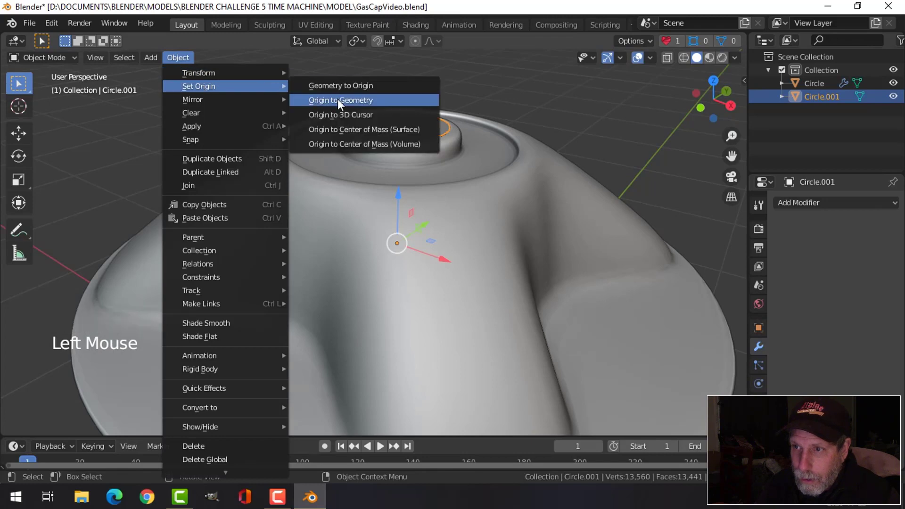
{"action": "left_click", "coordinate": [337, 99]}
Lower the button disc about 0.015 m along Z and scale it up slightly so its edge tucks into the rim.
{"action": "left_click_drag", "start_coordinate": [401, 84], "coordinate": [471, 125]}
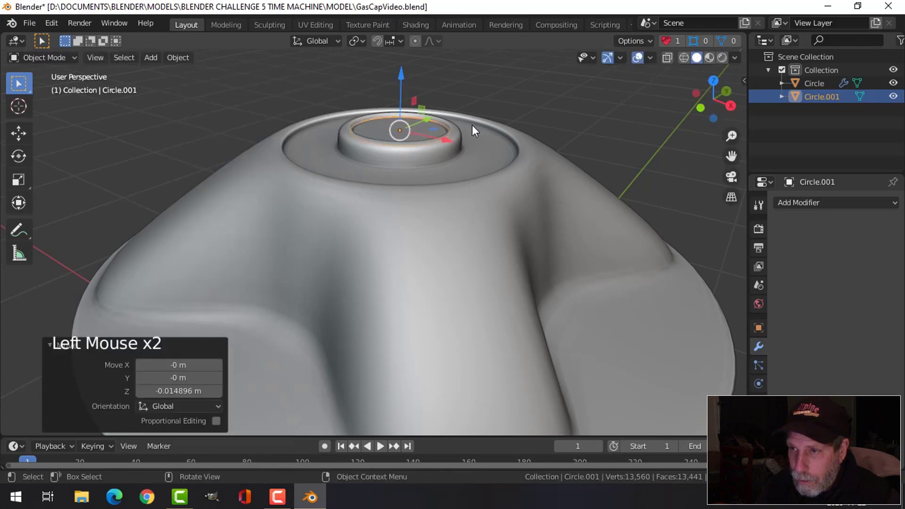
{"action": "key", "text": "s"}
{"action": "left_click", "coordinate": [473, 125]}
{"action": "key", "text": "alt+a"}
{"action": "middle_click_drag", "start_coordinate": [466, 125], "coordinate": [430, 141]}
{"action": "scroll", "coordinate": [441, 151], "scroll_direction": "up", "scroll_amount": 1}
Raise the button disc slightly along Z inside the rim and deselect it.
{"action": "left_click", "coordinate": [344, 89]}
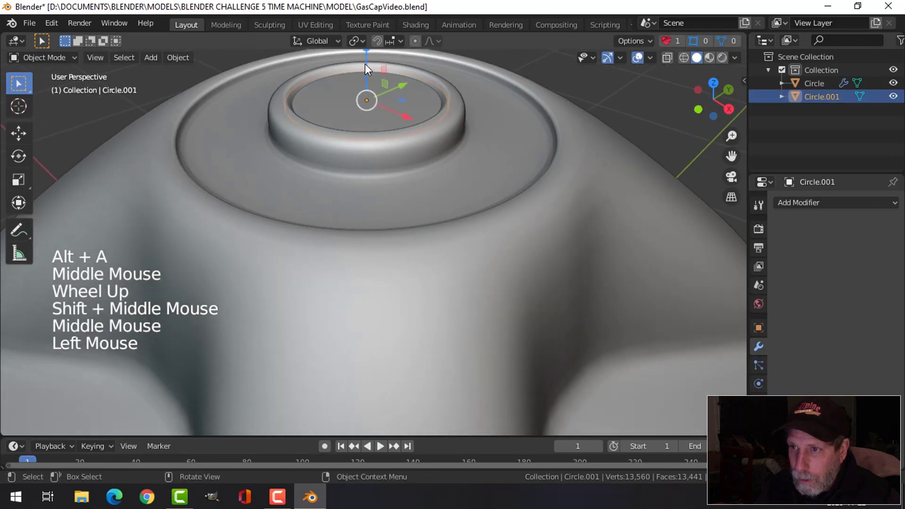
{"action": "left_click_drag", "start_coordinate": [364, 63], "coordinate": [365, 59]}
{"action": "key", "text": "alt+a"}
{"action": "middle_click_drag", "start_coordinate": [401, 88], "coordinate": [406, 112]}
{"action": "scroll", "coordinate": [381, 147], "scroll_direction": "down", "scroll_amount": 2}
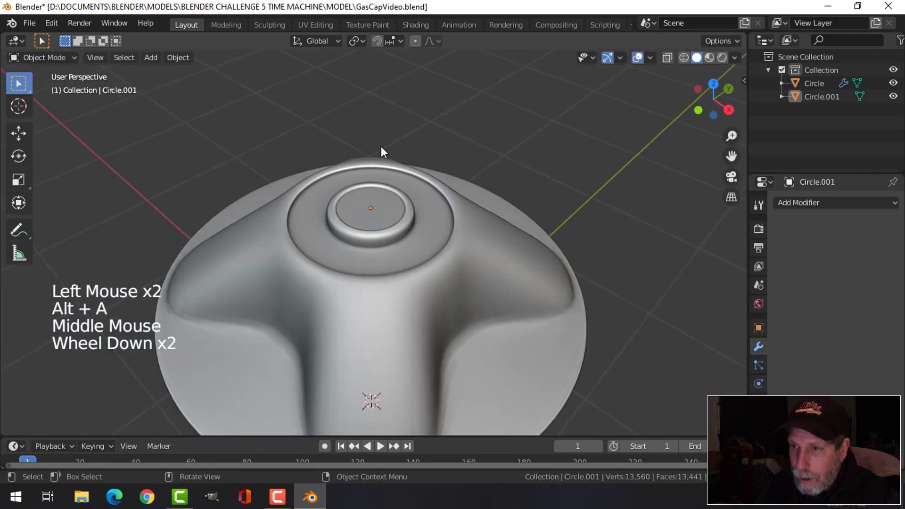
Extrude the whole face of the button disc and move it slightly down along Z to give the disc thickness.
{"action": "mouse_move", "coordinate": [381, 146]}
{"action": "middle_mouse_down"}
{"action": "mouse_move", "coordinate": [392, 129]}
{"action": "mouse_move", "coordinate": [390, 150]}
{"action": "middle_mouse_up"}
{"action": "left_click", "coordinate": [392, 142]}
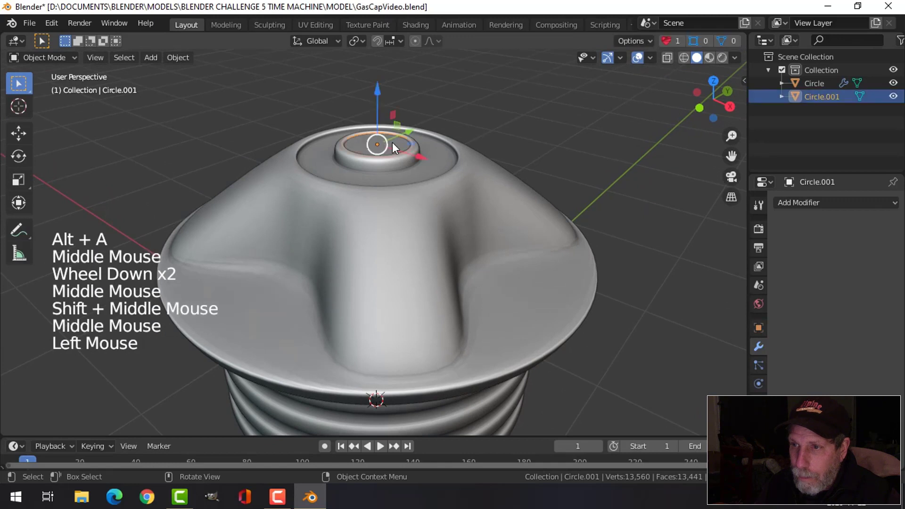
{"action": "key", "text": "Tab"}
{"action": "key", "text": "a"}
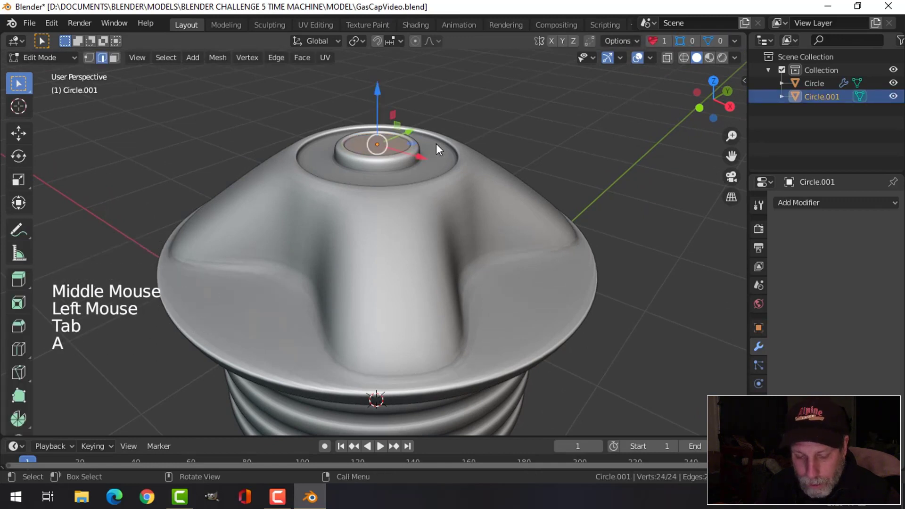
{"action": "key", "text": "e"}
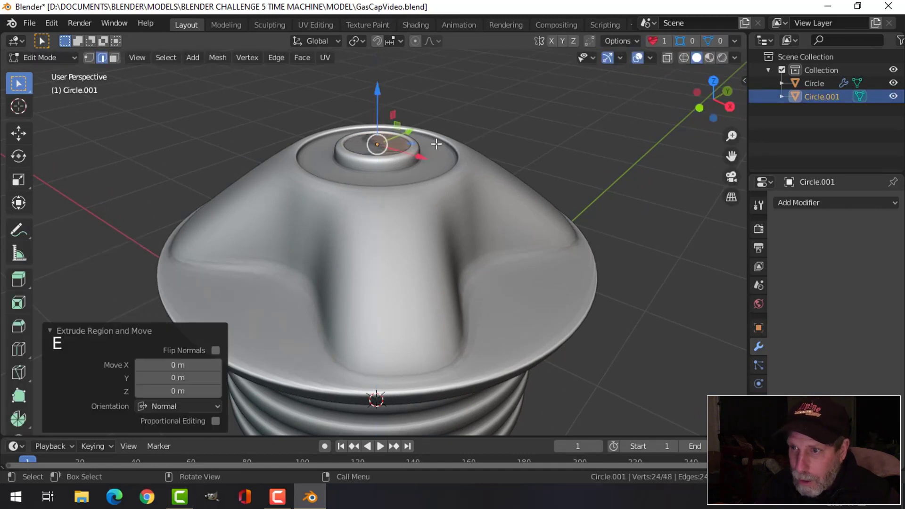
{"action": "left_click_drag", "start_coordinate": [377, 92], "coordinate": [379, 99]}
Recalculate the normals of the button disc's whole mesh to face outside, then deselect it in Object Mode.
{"action": "key", "text": "a"}
{"action": "key", "text": "alt+n"}
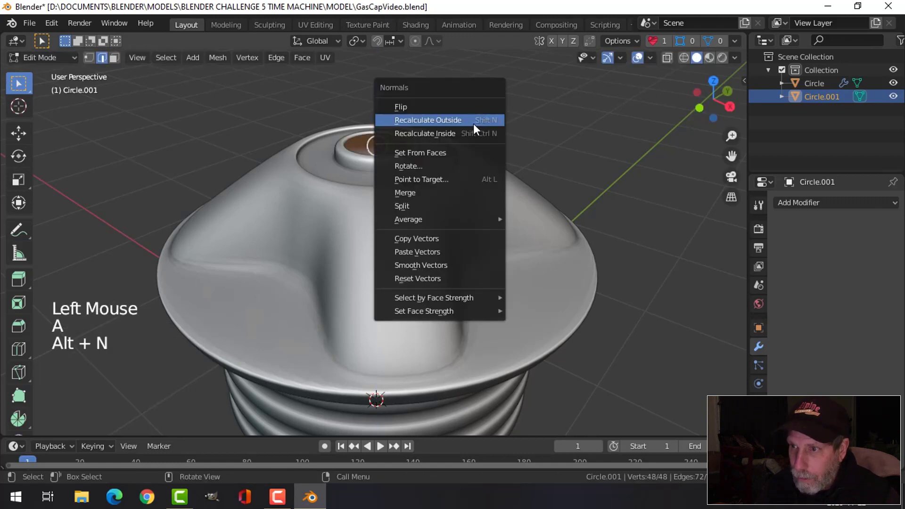
{"action": "left_click", "coordinate": [473, 124]}
{"action": "key", "text": "alt+a"}
{"action": "key", "text": "Tab"}
{"action": "key", "text": "alt+a"}
Shade the button disc flat, deselect it and save the file.
{"action": "middle_click_drag", "start_coordinate": [469, 143], "coordinate": [448, 174]}
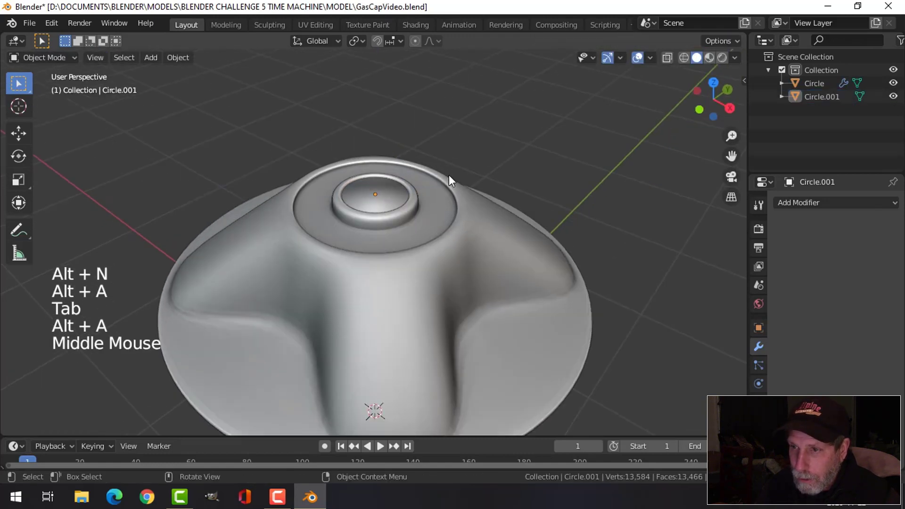
{"action": "scroll", "coordinate": [405, 194], "scroll_direction": "up", "scroll_amount": 1}
{"action": "left_click", "coordinate": [392, 172], "text": "shift"}
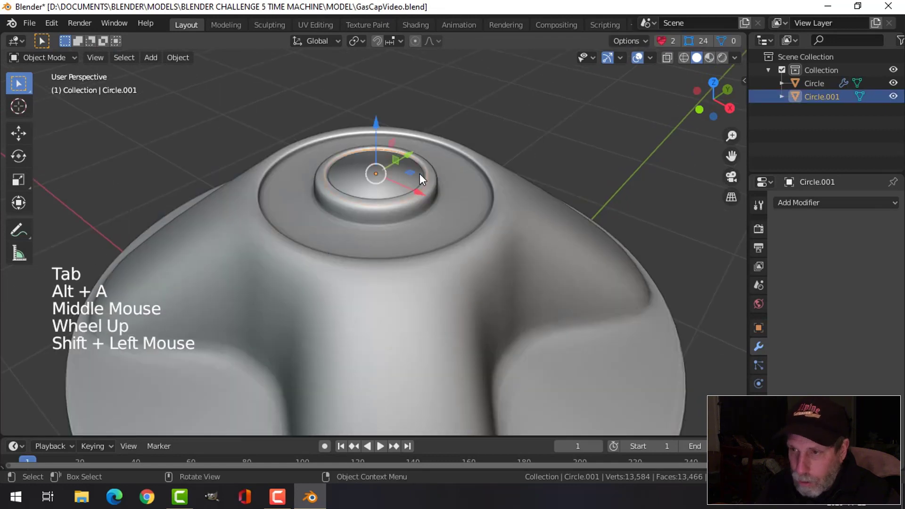
{"action": "right_click", "coordinate": [406, 171]}
{"action": "key", "text": "alt+a"}
{"action": "middle_click_drag", "start_coordinate": [452, 177], "coordinate": [459, 184]}
{"action": "key", "text": "ctrl+s"}
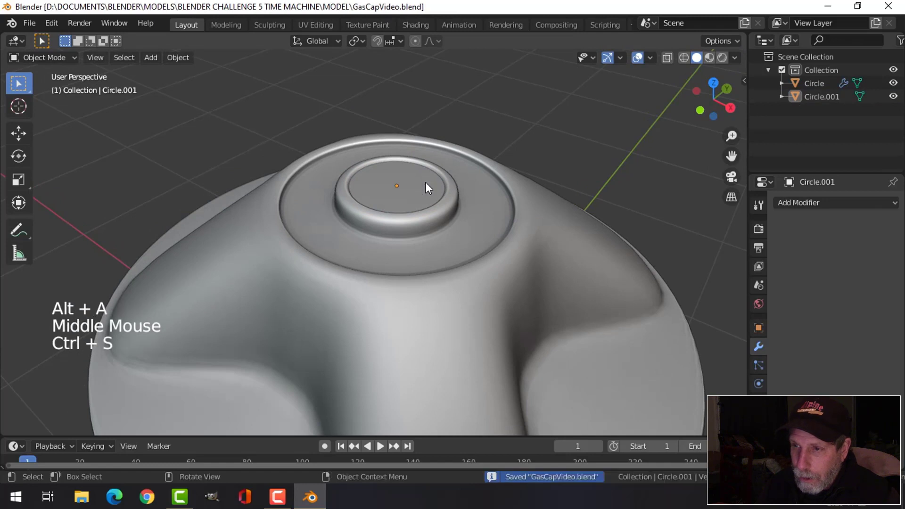
Snap the 3D cursor to the button disc and add a text object there.
{"action": "left_click", "coordinate": [426, 184]}
{"action": "scroll", "coordinate": [391, 163], "scroll_direction": "down", "scroll_amount": 2}
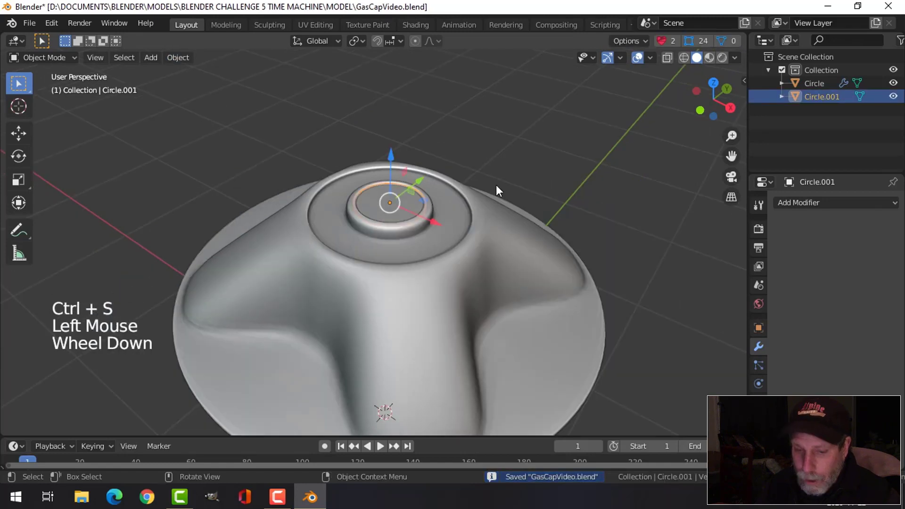
{"action": "key", "text": "shift+s"}
{"action": "left_click", "coordinate": [499, 264]}
{"action": "key", "text": "alt+a"}
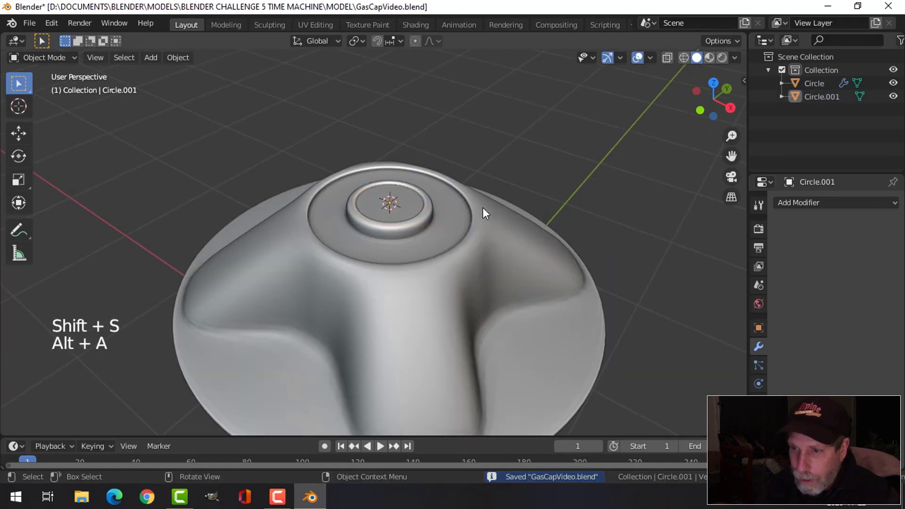
{"action": "key", "text": "shift+a"}
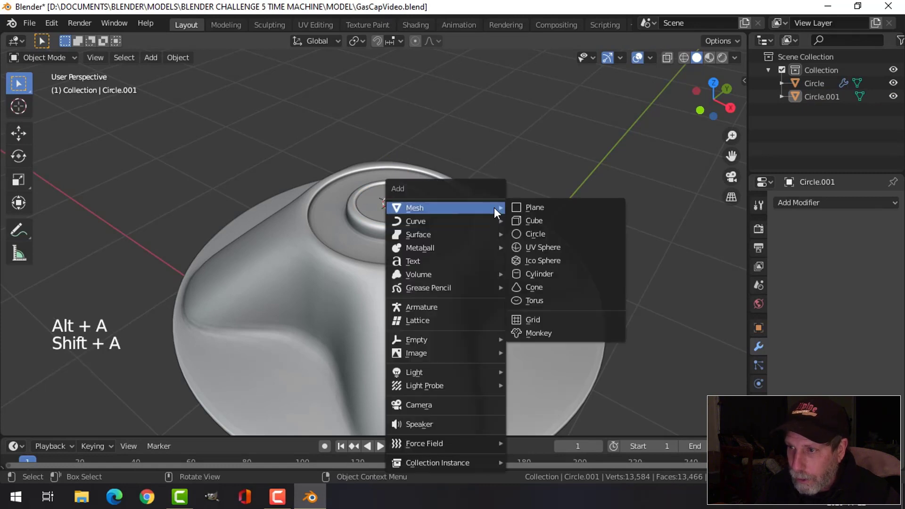
{"action": "left_click", "coordinate": [427, 261]}
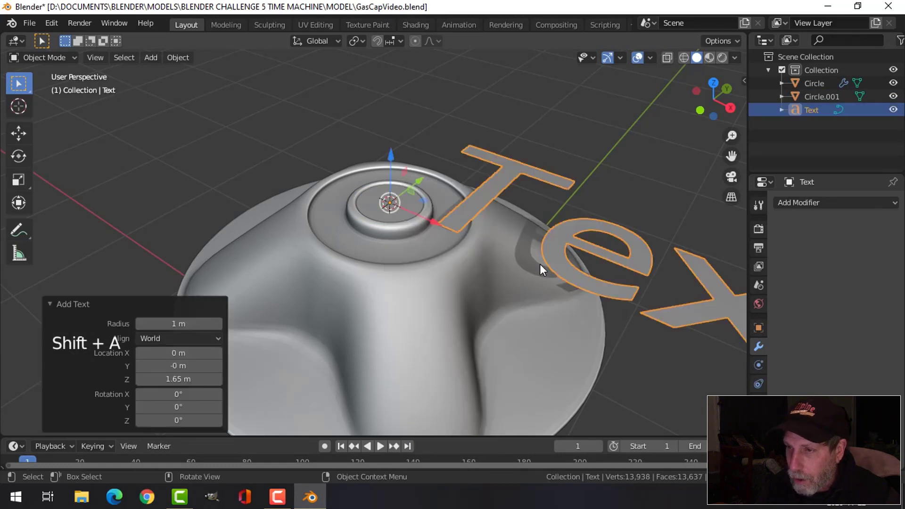
In top view, set the text's origin to the 3D cursor and move its geometry to that origin.
{"action": "key", "text": "KP_7"}
{"action": "scroll", "coordinate": [541, 251], "scroll_direction": "down", "scroll_amount": 2}
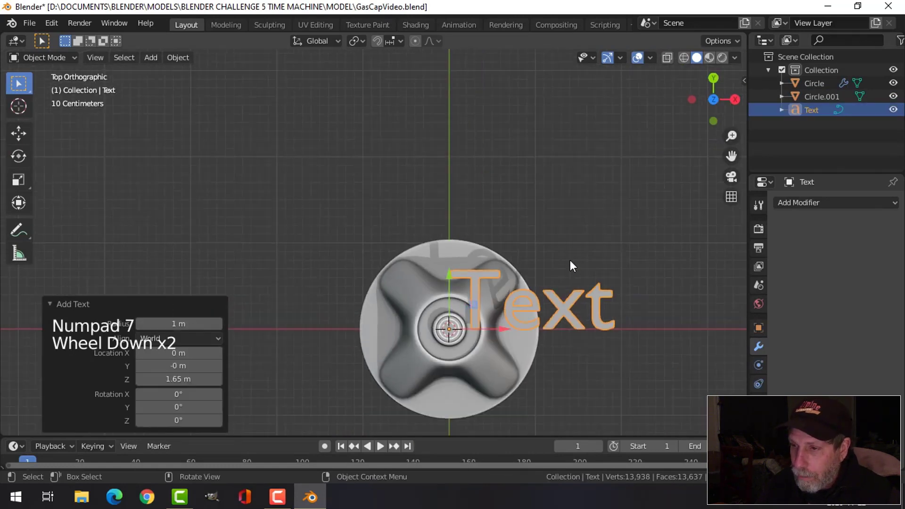
{"action": "middle_click_drag", "start_coordinate": [569, 259], "coordinate": [453, 217], "text": "shift"}
{"action": "scroll", "coordinate": [453, 218], "scroll_direction": "up", "scroll_amount": 1}
{"action": "left_click", "coordinate": [182, 62]}
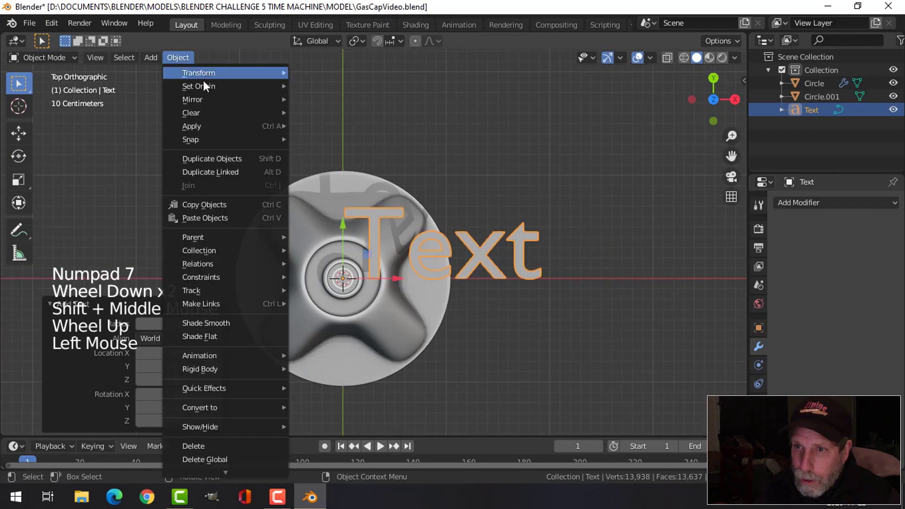
{"action": "mouse_move", "coordinate": [203, 84]}
{"action": "left_click", "coordinate": [330, 114]}
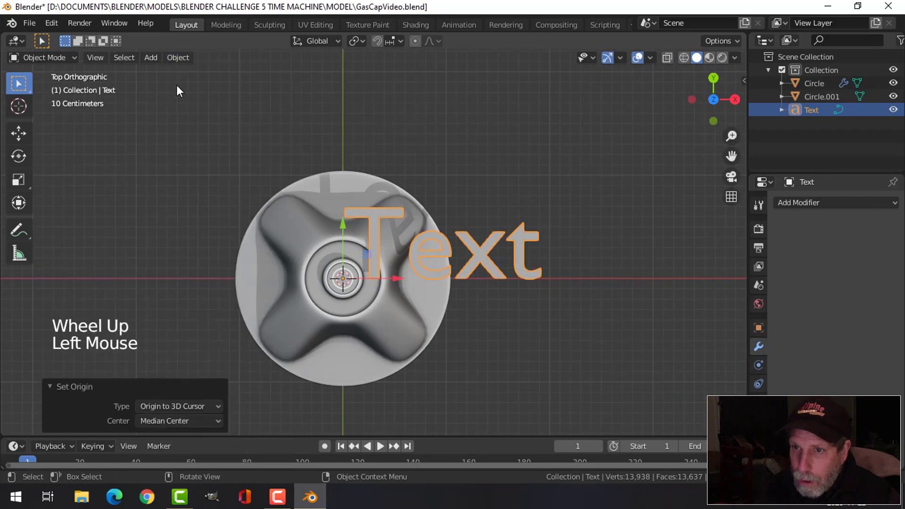
{"action": "left_click", "coordinate": [174, 57]}
{"action": "mouse_move", "coordinate": [211, 84]}
{"action": "left_click", "coordinate": [306, 85]}
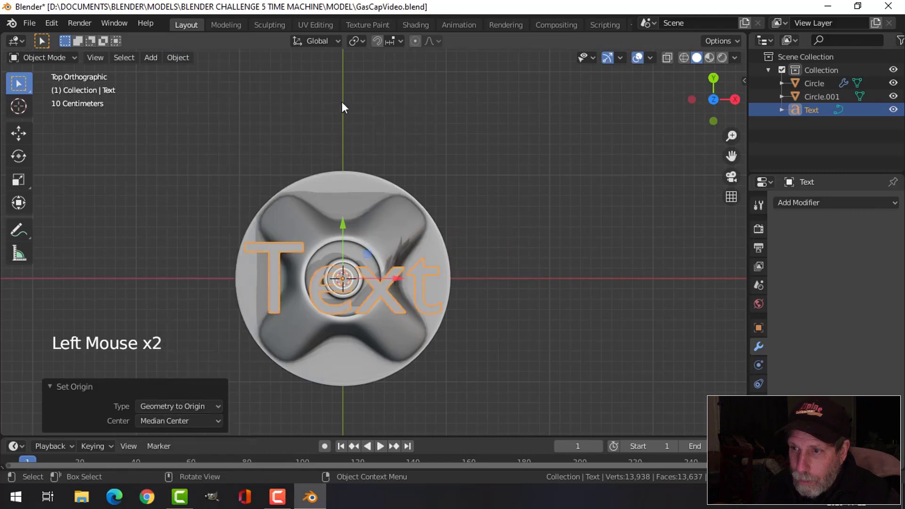
Scale the text down to about 0.154 so it fits the width of the button disc.
{"action": "key", "text": "s"}
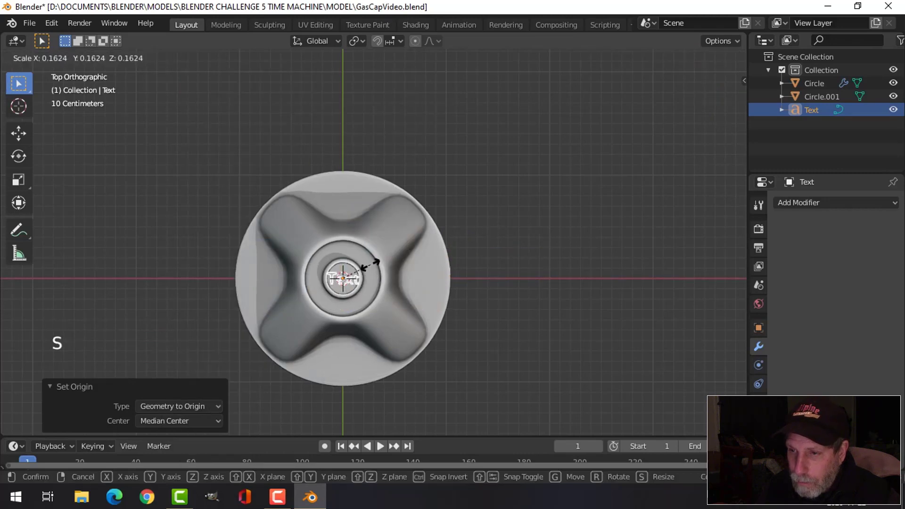
{"action": "left_click", "coordinate": [369, 265]}
{"action": "key", "text": "KP_Decimal"}
{"action": "scroll", "coordinate": [374, 254], "scroll_direction": "down", "scroll_amount": 2}
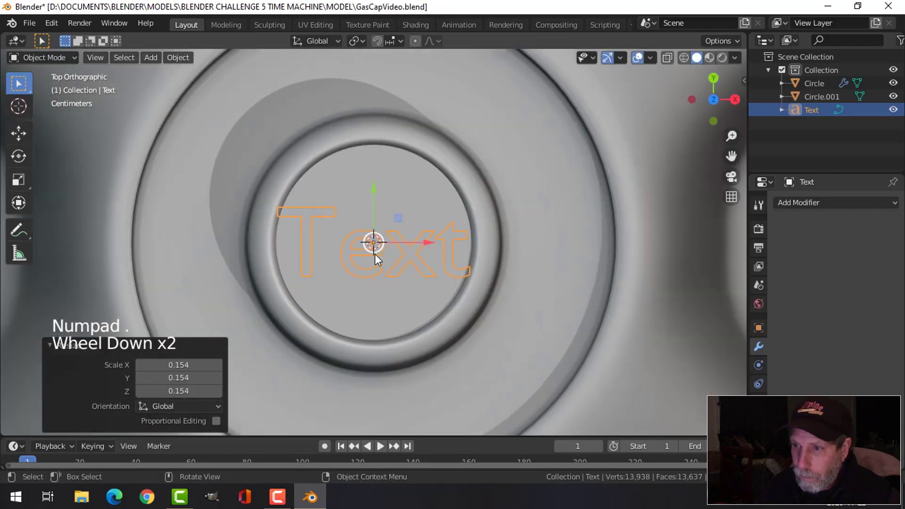
Replace the placeholder wording of the text object with "O2" and return to Object Mode.
{"action": "key", "text": "Tab"}
{"action": "key", "text": "BackSpace"}
{"action": "key", "text": "BackSpace"}
{"action": "key", "text": "BackSpace"}
{"action": "key", "text": "BackSpace"}
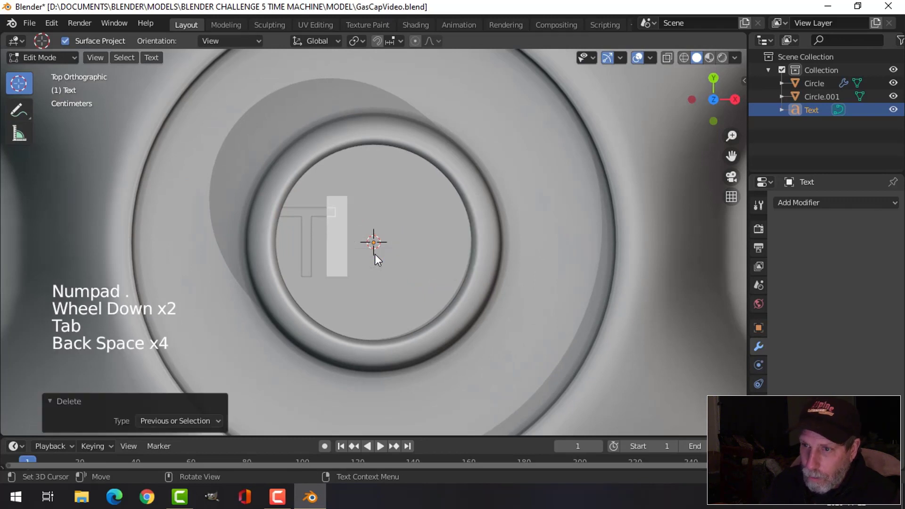
{"action": "key", "text": "BackSpace"}
{"action": "key", "text": "BackSpace"}
{"action": "type", "text": "O2"}
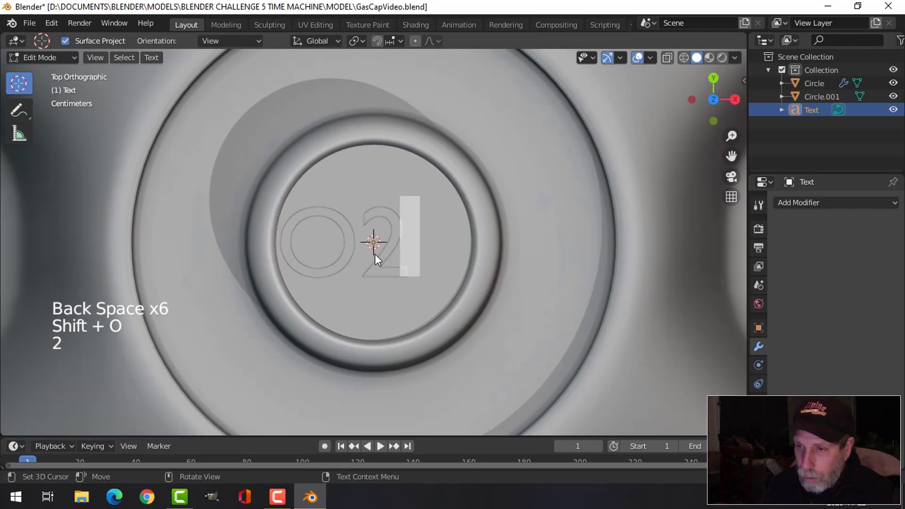
{"action": "key", "text": "Tab"}
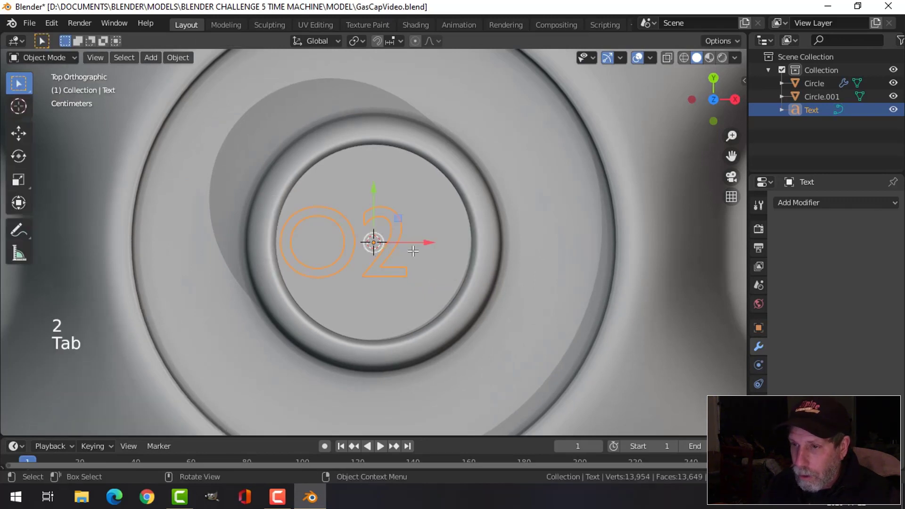
Move the O2 text about 0.048 m along X and scale it up by about 1.169 on the disc.
{"action": "left_click_drag", "start_coordinate": [429, 240], "coordinate": [465, 242]}
{"action": "key", "text": "s"}
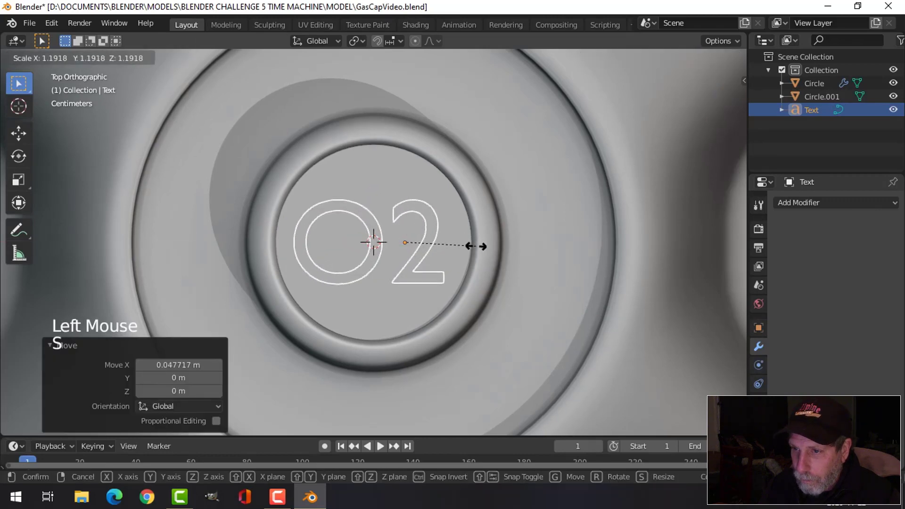
{"action": "left_click", "coordinate": [458, 270]}
Set the O2 text's geometry extrude to 0.048 m and its bevel depth to 0.018 m.
{"action": "middle_click_drag", "start_coordinate": [459, 270], "coordinate": [450, 240]}
{"action": "middle_click_drag", "start_coordinate": [450, 240], "coordinate": [462, 241]}
{"action": "left_click", "coordinate": [758, 402]}
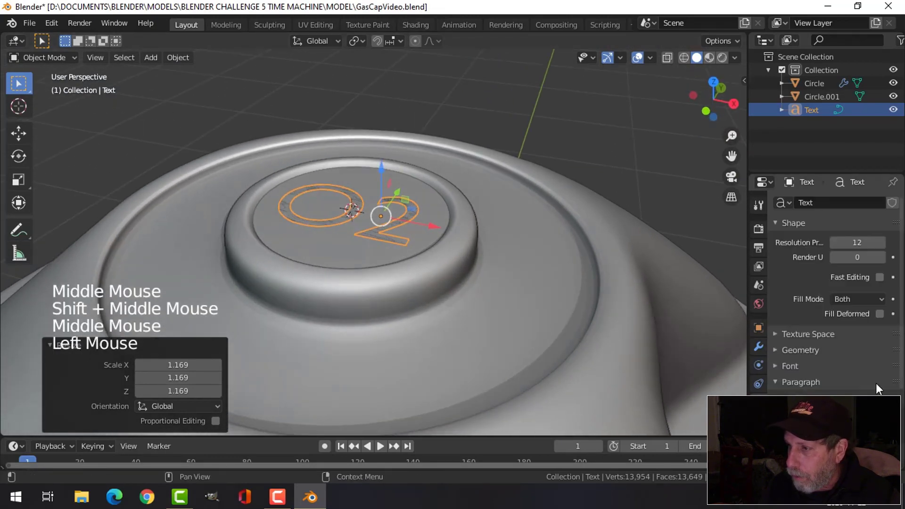
{"action": "scroll", "coordinate": [824, 381], "scroll_direction": "down", "scroll_amount": 3}
{"action": "left_click", "coordinate": [778, 270]}
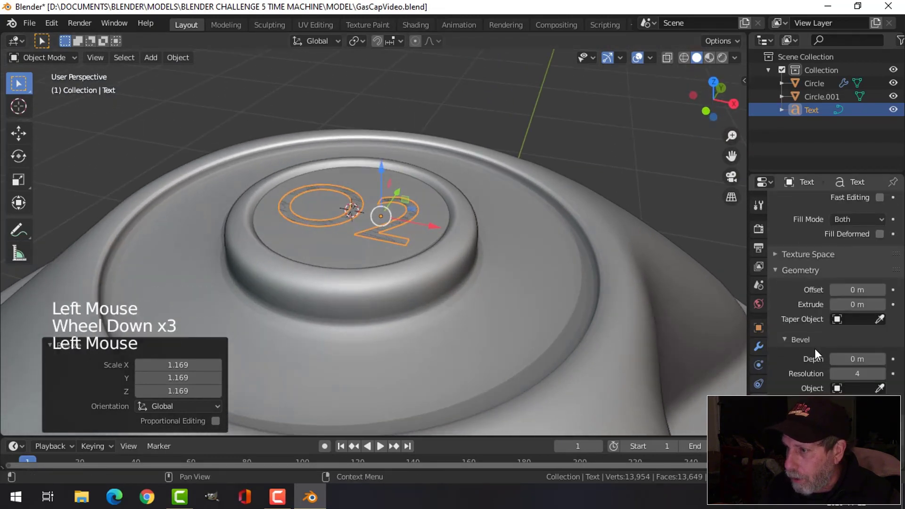
{"action": "scroll", "coordinate": [813, 352], "scroll_direction": "down", "scroll_amount": 3}
{"action": "scroll", "coordinate": [812, 354], "scroll_direction": "up", "scroll_amount": 1}
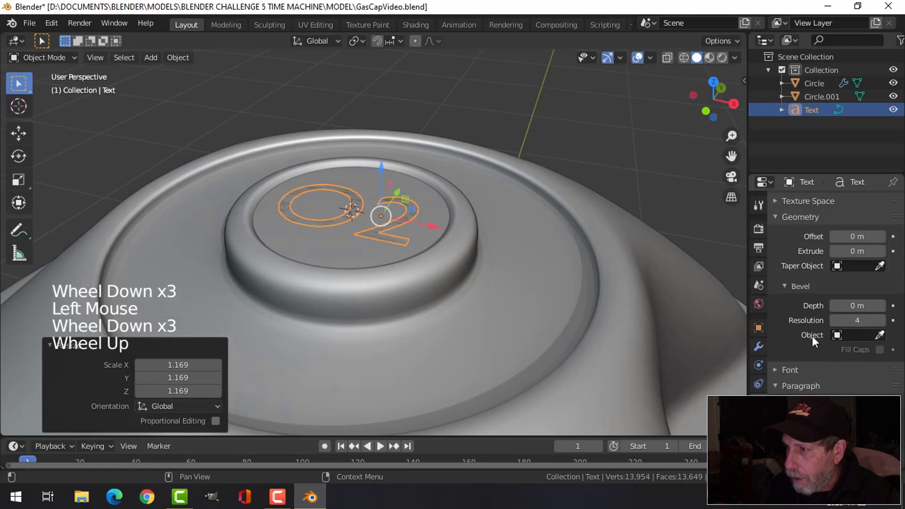
{"action": "left_click", "coordinate": [854, 251], "text": "shift"}
{"action": "left_click_drag", "start_coordinate": [854, 251], "coordinate": [868, 251], "text": "shift"}
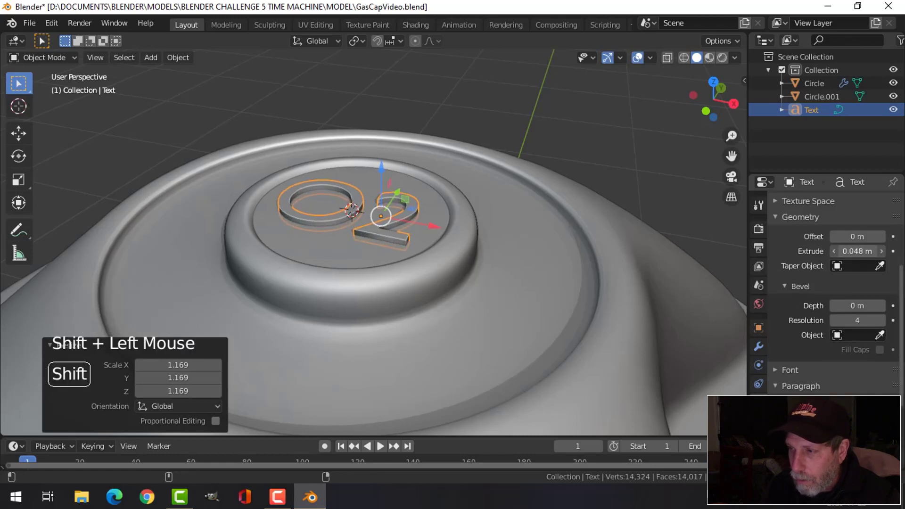
{"action": "left_click_drag", "start_coordinate": [857, 305], "coordinate": [865, 306], "text": "shift"}
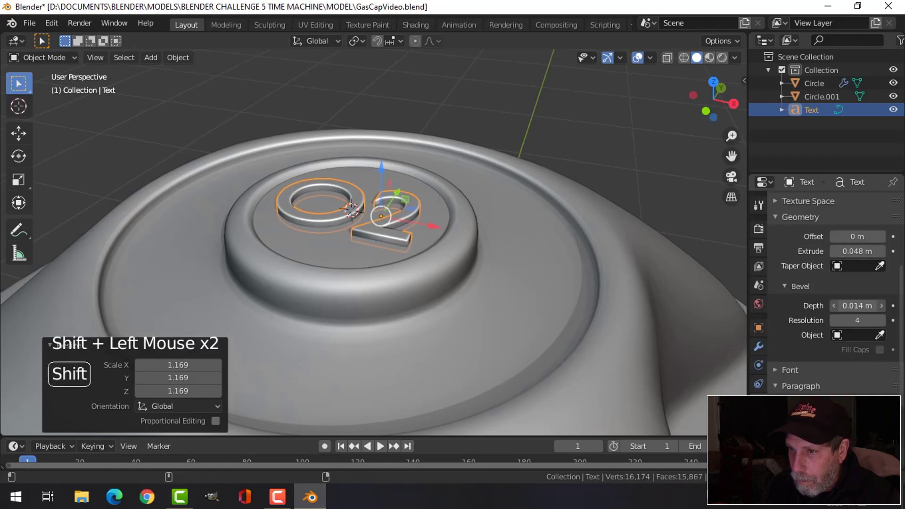
Convert the beveled O2 text object to a mesh.
{"action": "scroll", "coordinate": [459, 218], "scroll_direction": "up", "scroll_amount": 2}
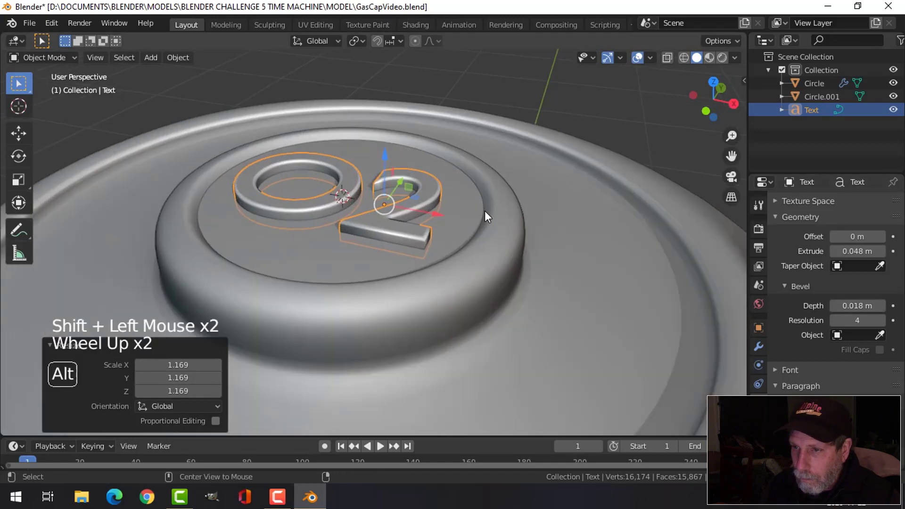
{"action": "key", "text": "alt+a"}
{"action": "middle_click_drag", "start_coordinate": [484, 211], "coordinate": [420, 205]}
{"action": "left_click", "coordinate": [420, 205]}
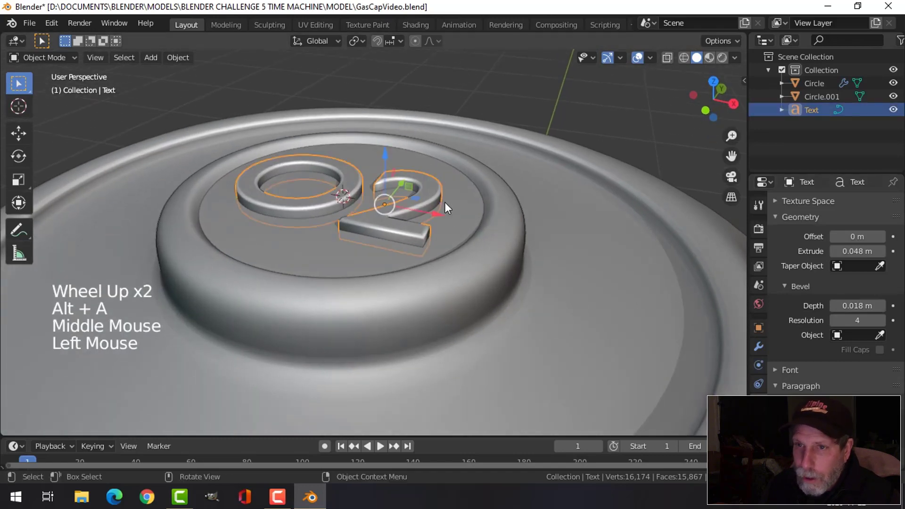
{"action": "left_click", "coordinate": [175, 60]}
{"action": "mouse_move", "coordinate": [225, 408]}
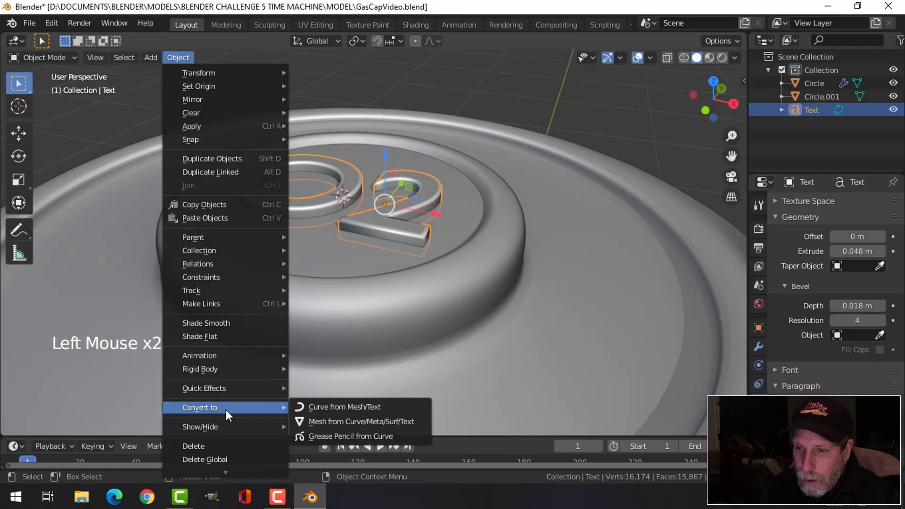
{"action": "left_click", "coordinate": [321, 421]}
Raise the O2 mesh slightly along Z above the button disc and deselect it.
{"action": "middle_click_drag", "start_coordinate": [453, 211], "coordinate": [411, 175]}
{"action": "left_click_drag", "start_coordinate": [381, 159], "coordinate": [390, 149]}
{"action": "key", "text": "alt+a"}
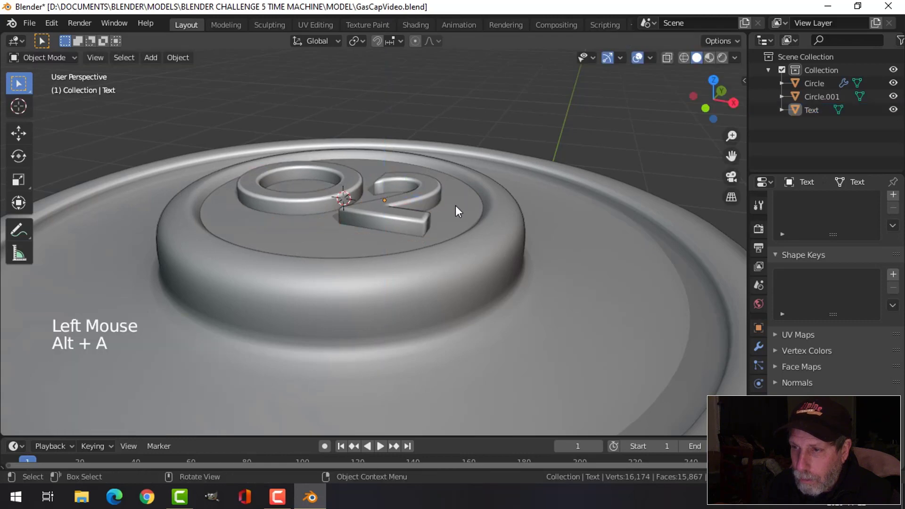
Subtract the O2 mesh from the button disc with a Bool Tool brush Difference, keeping the disc as the active object.
{"action": "mouse_move", "coordinate": [455, 206]}
{"action": "middle_mouse_down"}
{"action": "mouse_move", "coordinate": [432, 213]}
{"action": "mouse_move", "coordinate": [439, 208]}
{"action": "middle_mouse_up"}
{"action": "left_click", "coordinate": [442, 209]}
{"action": "scroll", "coordinate": [441, 208], "scroll_direction": "down", "scroll_amount": 2}
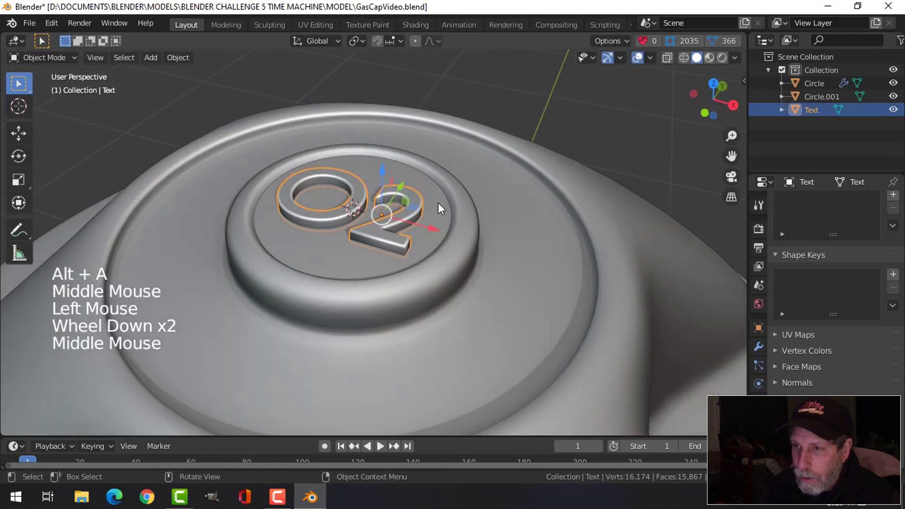
{"action": "left_click", "coordinate": [437, 211], "text": "shift"}
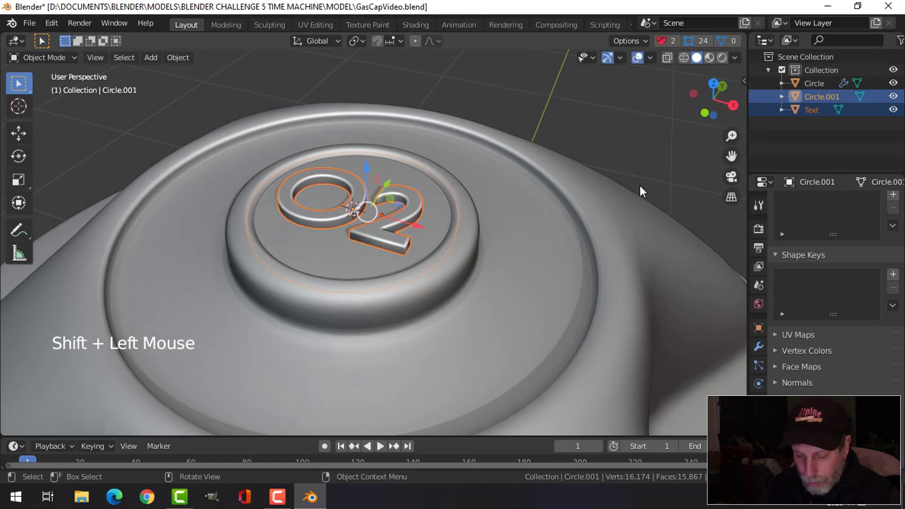
{"action": "key", "text": "n"}
{"action": "left_click", "coordinate": [739, 107]}
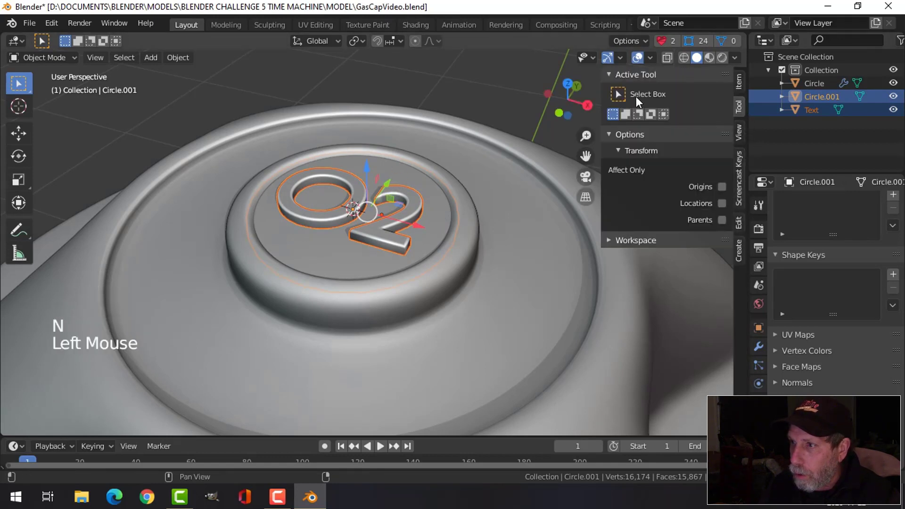
{"action": "left_click", "coordinate": [738, 222]}
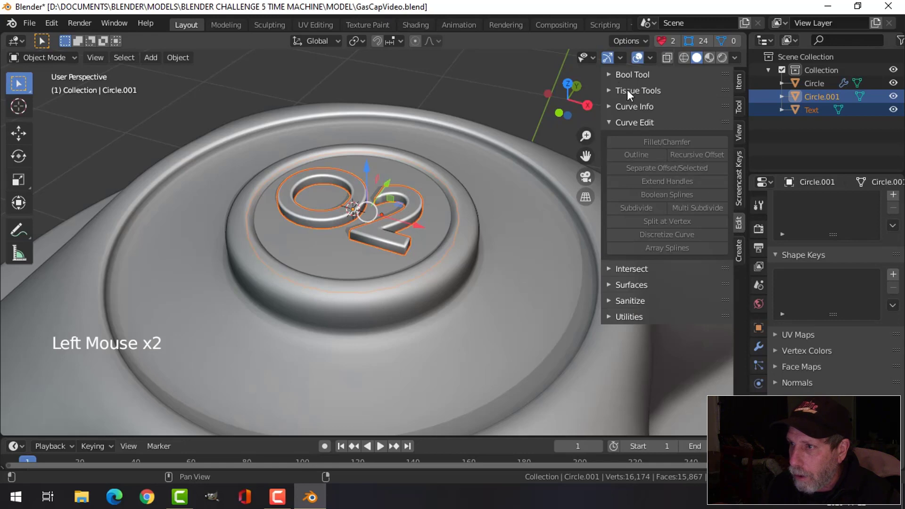
{"action": "left_click", "coordinate": [610, 73]}
{"action": "left_click", "coordinate": [666, 178]}
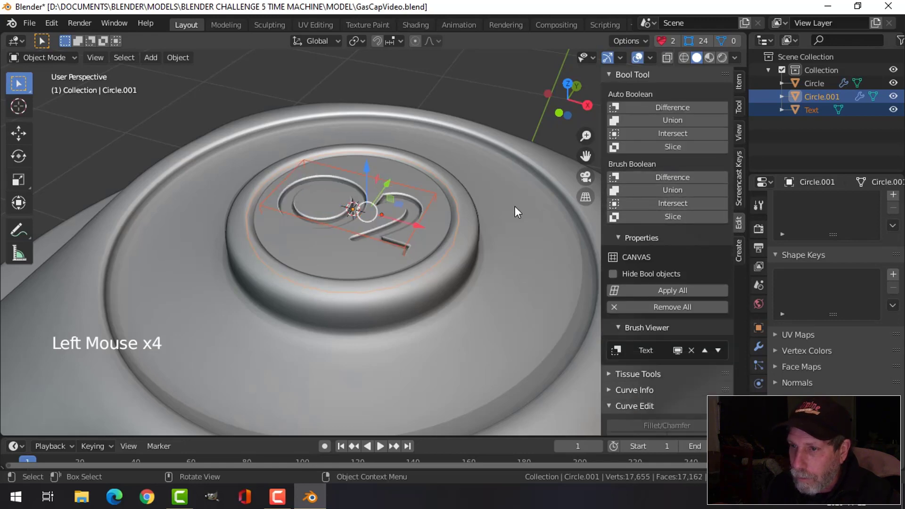
Apply all Bool Tool operations on the button disc, deselect everything and hide the sidebar.
{"action": "middle_click_drag", "start_coordinate": [475, 234], "coordinate": [500, 218]}
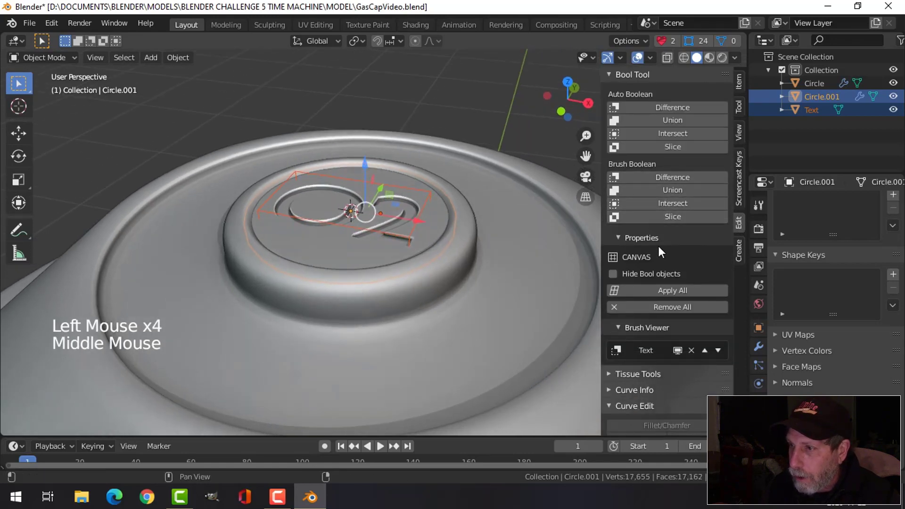
{"action": "left_click", "coordinate": [662, 292]}
{"action": "key", "text": "alt+a"}
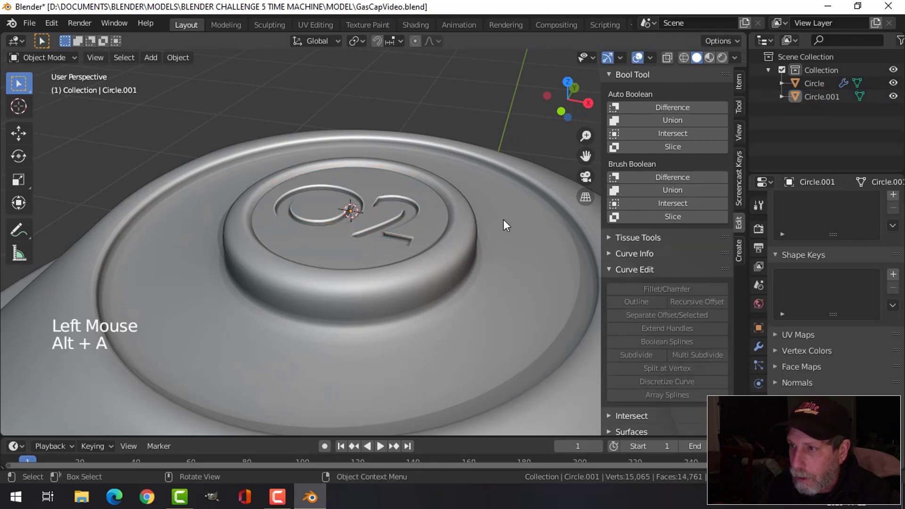
{"action": "key", "text": "n"}
Select the outer top edge loop of the engraved O on the button disc mesh.
{"action": "middle_click_drag", "start_coordinate": [508, 219], "coordinate": [428, 231]}
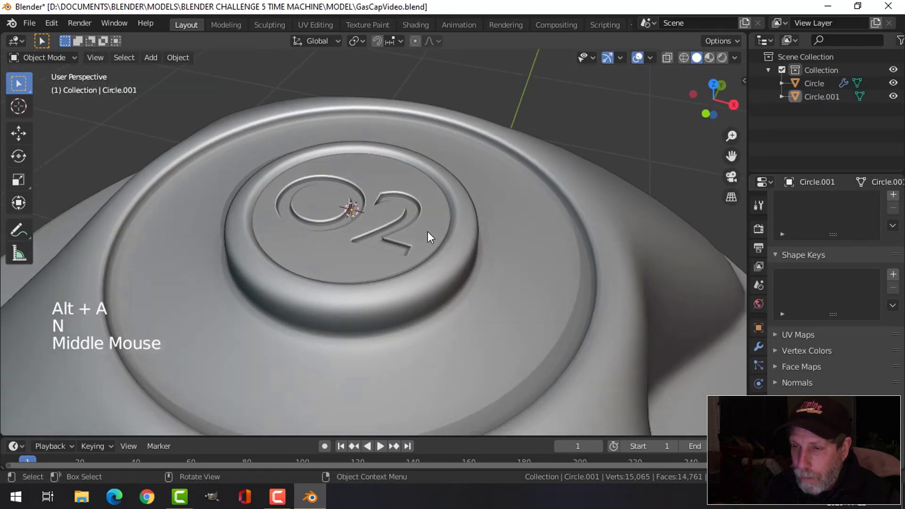
{"action": "scroll", "coordinate": [371, 225], "scroll_direction": "up", "scroll_amount": 2}
{"action": "middle_click_drag", "start_coordinate": [372, 225], "coordinate": [401, 235], "text": "shift"}
{"action": "middle_click_drag", "start_coordinate": [400, 235], "coordinate": [435, 242]}
{"action": "left_click", "coordinate": [426, 234]}
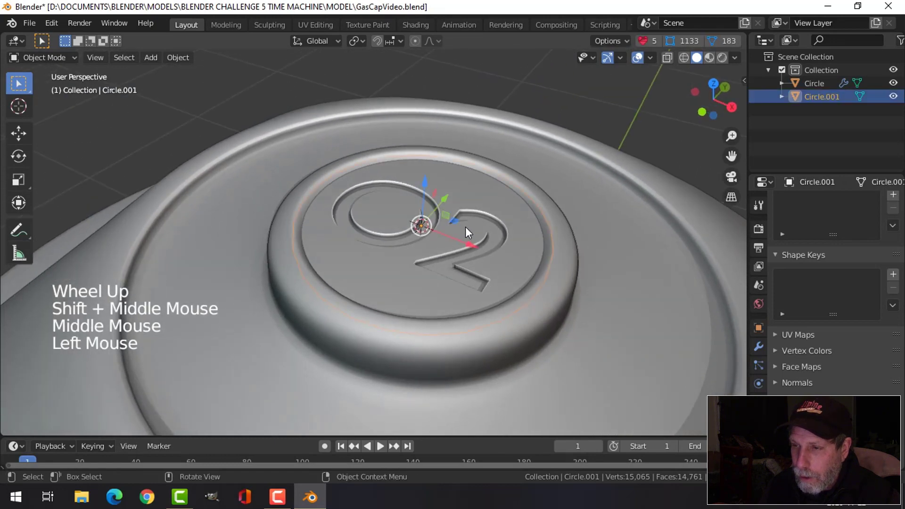
{"action": "key", "text": "Tab"}
{"action": "scroll", "coordinate": [473, 206], "scroll_direction": "up", "scroll_amount": 3}
{"action": "middle_click_drag", "start_coordinate": [473, 206], "coordinate": [425, 179], "text": "shift"}
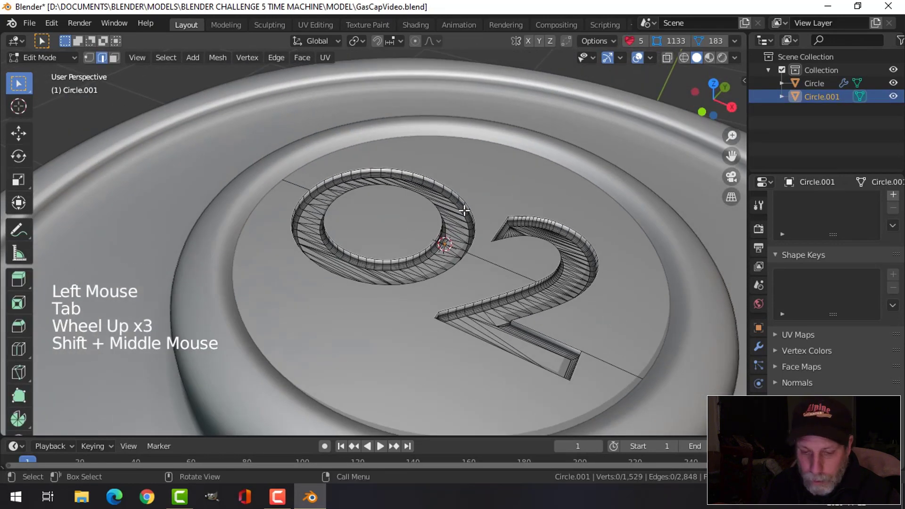
{"action": "key", "text": "2"}
{"action": "left_click", "coordinate": [408, 191], "text": "alt+shift"}
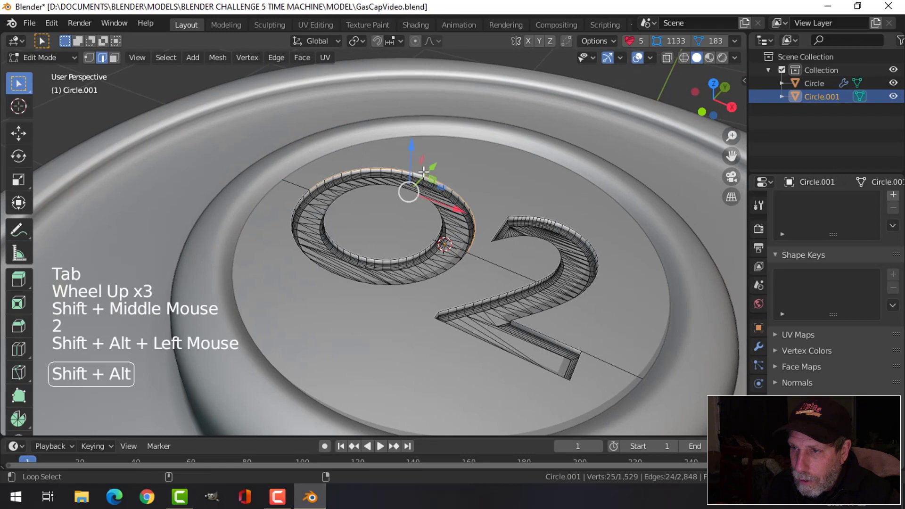
{"action": "left_click", "coordinate": [306, 208], "text": "alt+shift"}
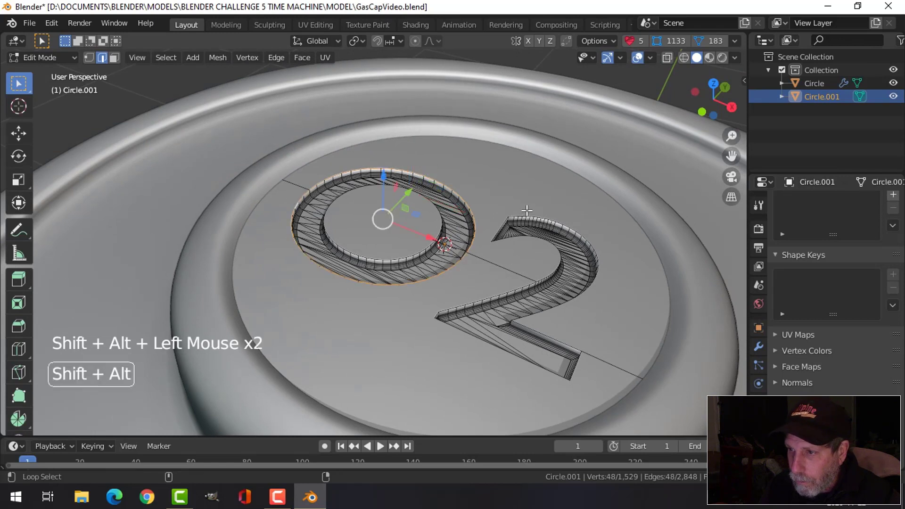
Add the top outline edges of the engraved 2 to the selection and deselect the edge connecting it to the O.
{"action": "key", "text": "ctrl+z"}
{"action": "left_click", "coordinate": [560, 218], "text": "alt+shift"}
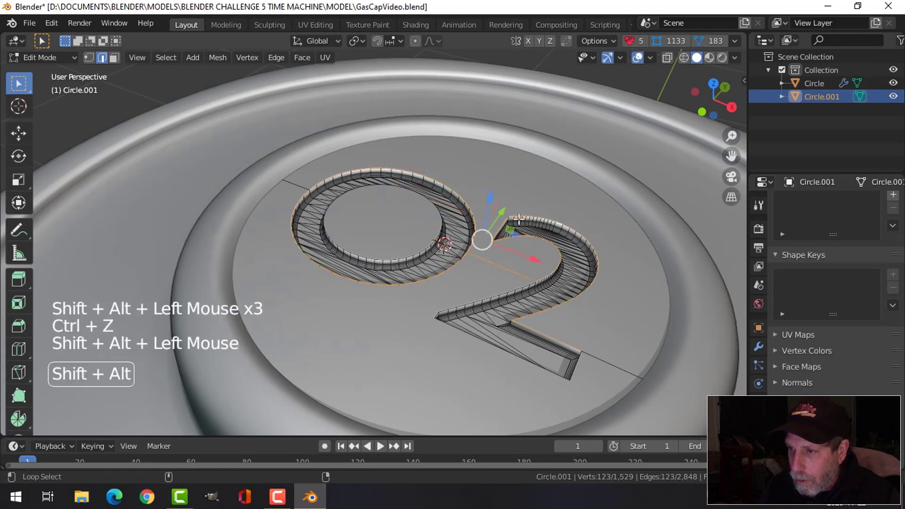
{"action": "left_click", "coordinate": [482, 341], "text": "alt+shift"}
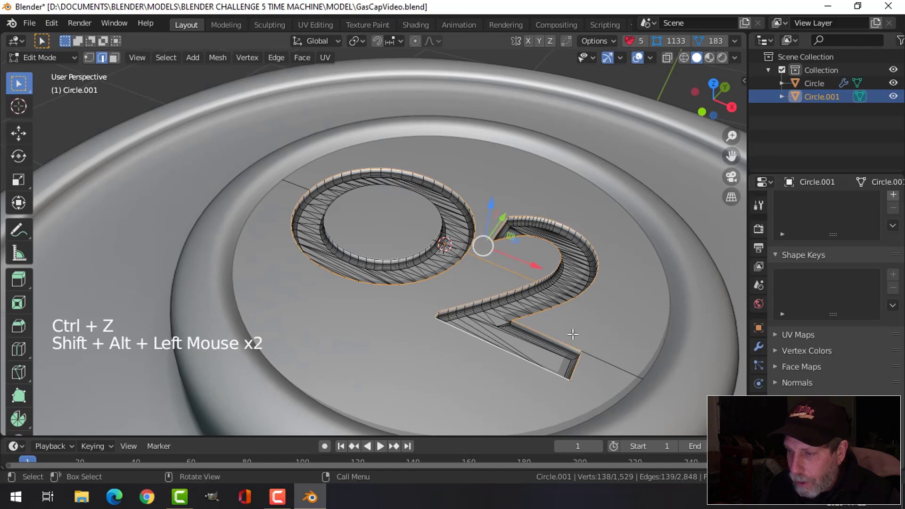
{"action": "scroll", "coordinate": [573, 334], "scroll_direction": "down", "scroll_amount": 2}
{"action": "middle_click_drag", "start_coordinate": [572, 334], "coordinate": [512, 267]}
{"action": "left_click", "coordinate": [526, 258], "text": "shift"}
{"action": "scroll", "coordinate": [510, 268], "scroll_direction": "up", "scroll_amount": 1}
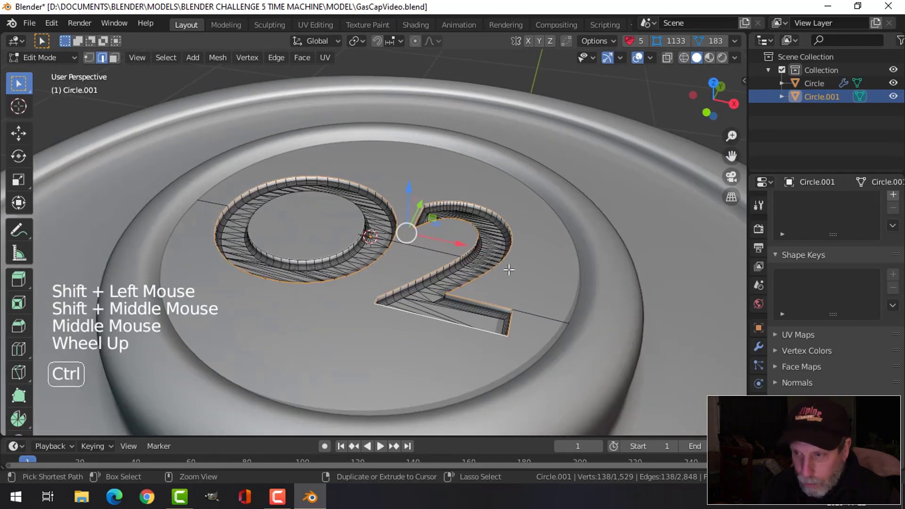
Bevel the selected lettering edges by about 0.002 m with 4 segments, return to Object Mode and deselect the disc.
{"action": "key", "text": "ctrl+b"}
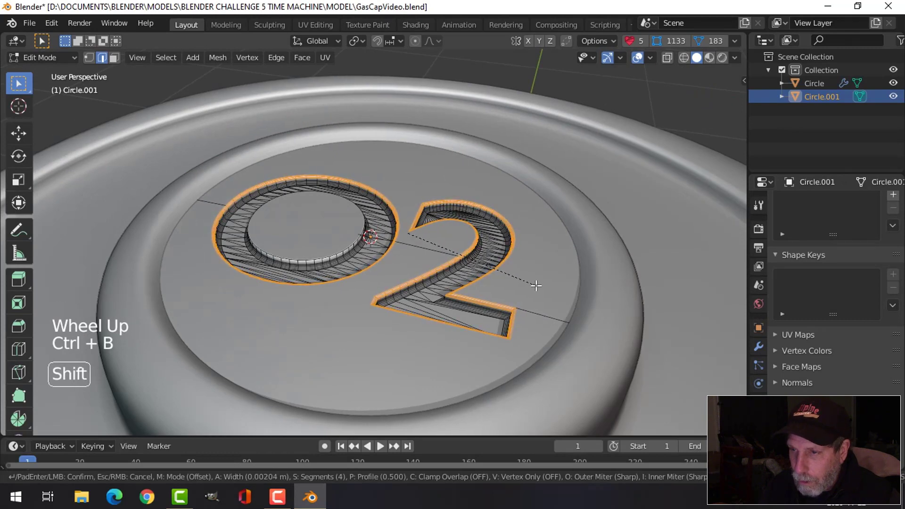
{"action": "left_click", "coordinate": [536, 285]}
{"action": "key", "text": "Tab"}
{"action": "scroll", "coordinate": [442, 273], "scroll_direction": "down", "scroll_amount": 1}
{"action": "key", "text": "alt+a"}
{"action": "middle_click_drag", "start_coordinate": [442, 272], "coordinate": [443, 285]}
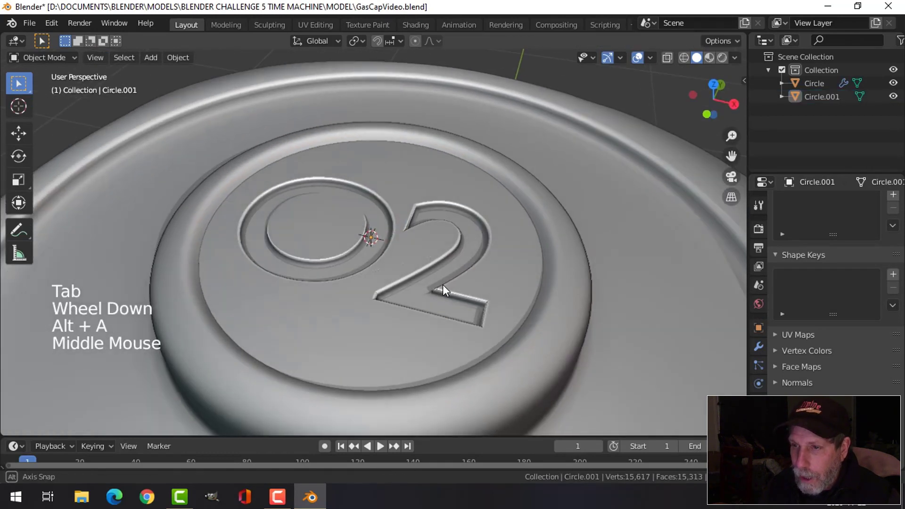
Shade the engraved button disc smooth.
{"action": "scroll", "coordinate": [443, 285], "scroll_direction": "down", "scroll_amount": 2}
{"action": "left_click", "coordinate": [369, 283]}
{"action": "right_click", "coordinate": [369, 285]}
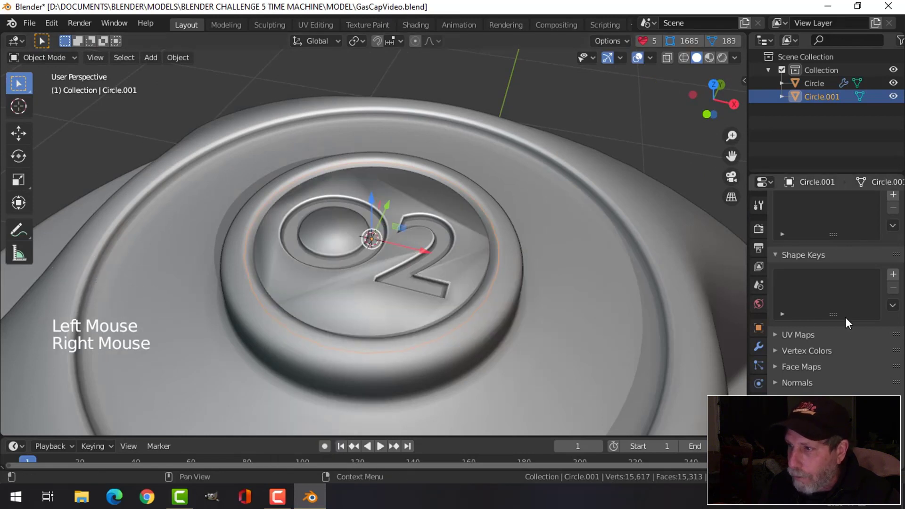
Add a Weighted Normal modifier to the button disc, enable Auto Smooth in its normals settings and deselect it.
{"action": "left_click", "coordinate": [758, 347]}
{"action": "left_click", "coordinate": [804, 206]}
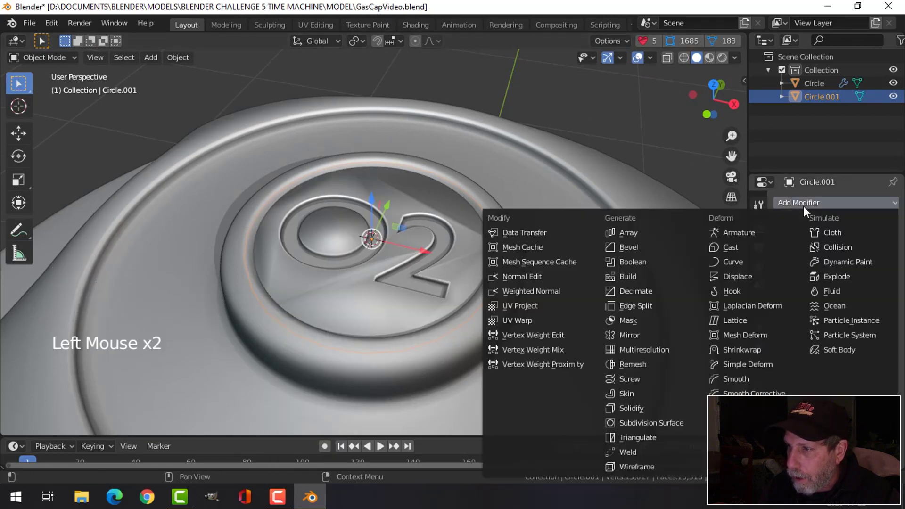
{"action": "left_click", "coordinate": [566, 288]}
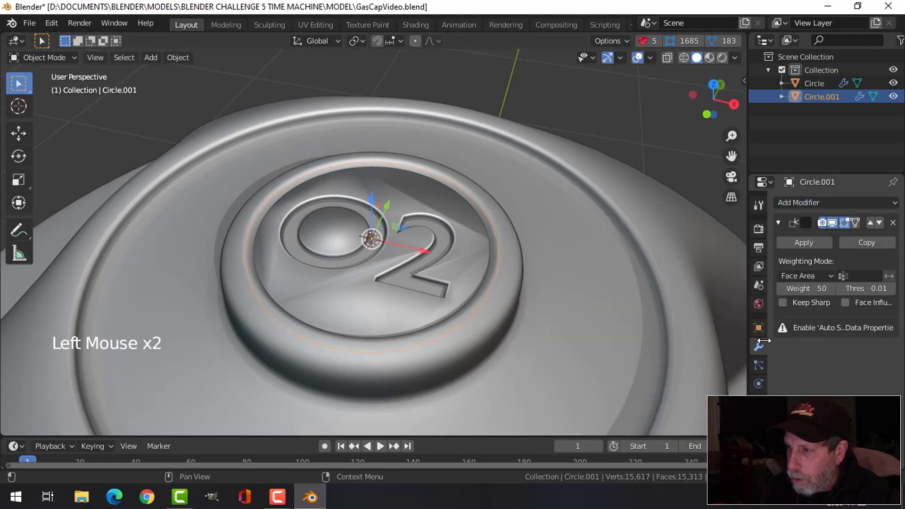
{"action": "left_click", "coordinate": [758, 421]}
{"action": "left_click", "coordinate": [776, 382]}
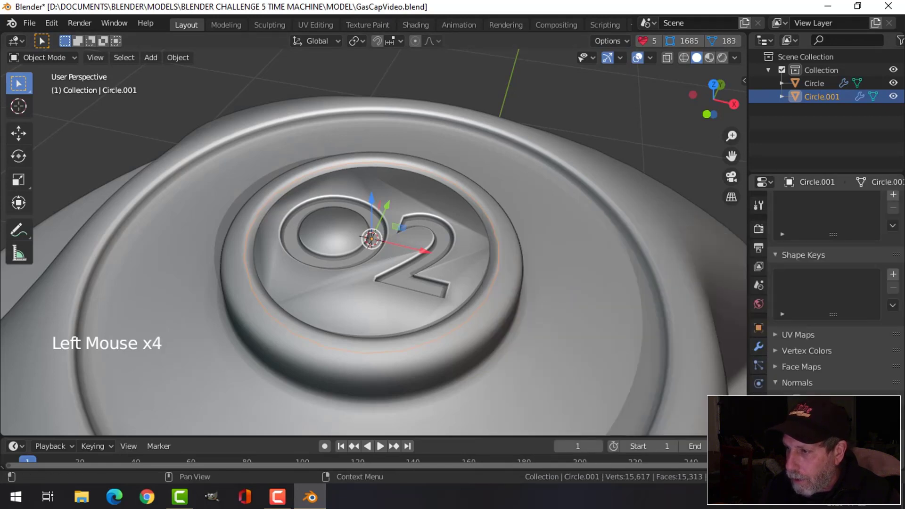
{"action": "left_click", "coordinate": [797, 398]}
{"action": "key", "text": "alt+a"}
Hide the gizmos and overlays and examine the whole cap's shading from above and from the side.
{"action": "mouse_move", "coordinate": [518, 284]}
{"action": "middle_mouse_down"}
{"action": "mouse_move", "coordinate": [482, 275]}
{"action": "mouse_move", "coordinate": [482, 253]}
{"action": "mouse_move", "coordinate": [466, 299]}
{"action": "middle_mouse_up"}
{"action": "scroll", "coordinate": [471, 257], "scroll_direction": "down", "scroll_amount": 3}
{"action": "scroll", "coordinate": [472, 258], "scroll_direction": "down", "scroll_amount": 1}
{"action": "scroll", "coordinate": [462, 292], "scroll_direction": "down", "scroll_amount": 1}
{"action": "scroll", "coordinate": [459, 291], "scroll_direction": "down", "scroll_amount": 2}
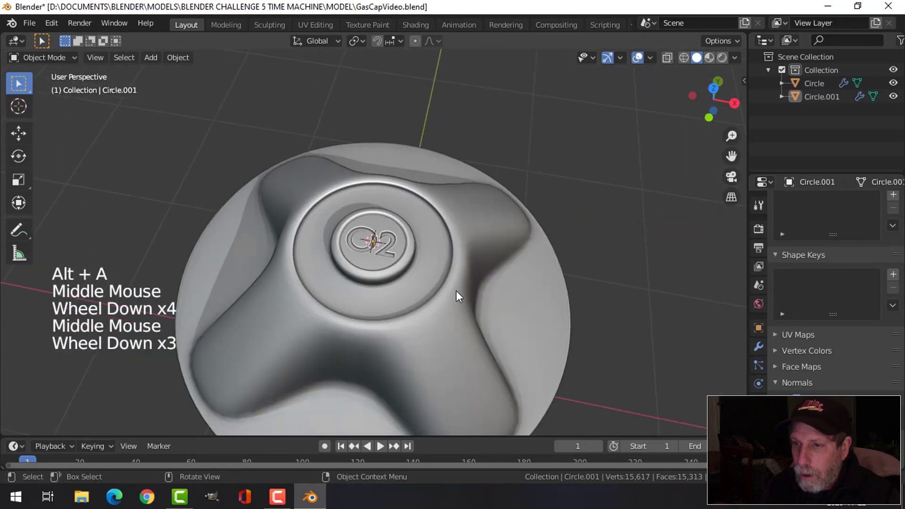
{"action": "left_click", "coordinate": [609, 60]}
{"action": "left_click", "coordinate": [637, 58]}
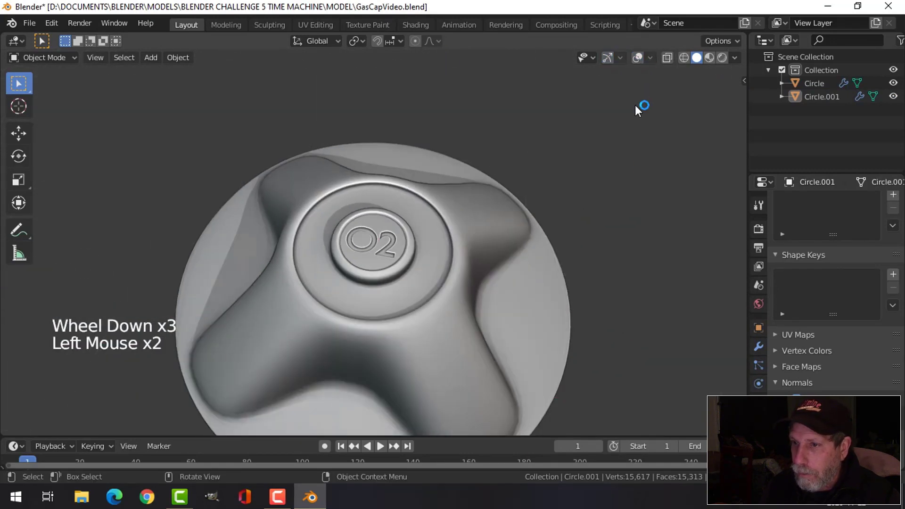
{"action": "scroll", "coordinate": [567, 238], "scroll_direction": "down", "scroll_amount": 2}
{"action": "middle_click_drag", "start_coordinate": [567, 238], "coordinate": [470, 265]}
{"action": "middle_click_drag", "start_coordinate": [469, 265], "coordinate": [476, 250]}
Restore the gizmos and overlays, then add an edge loop around the cap's grip, slid up towards its top rim.
{"action": "left_click", "coordinate": [453, 251]}
{"action": "key", "text": "Tab"}
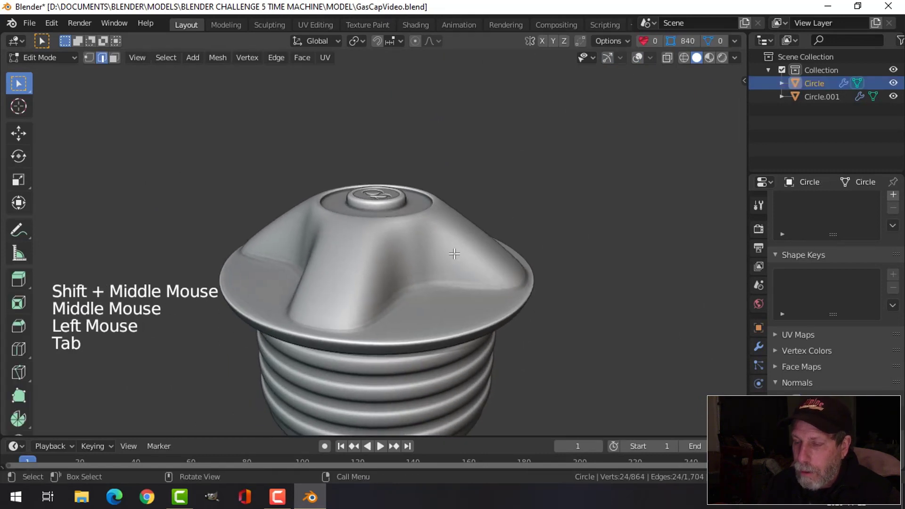
{"action": "left_click", "coordinate": [608, 58]}
{"action": "left_click", "coordinate": [637, 57]}
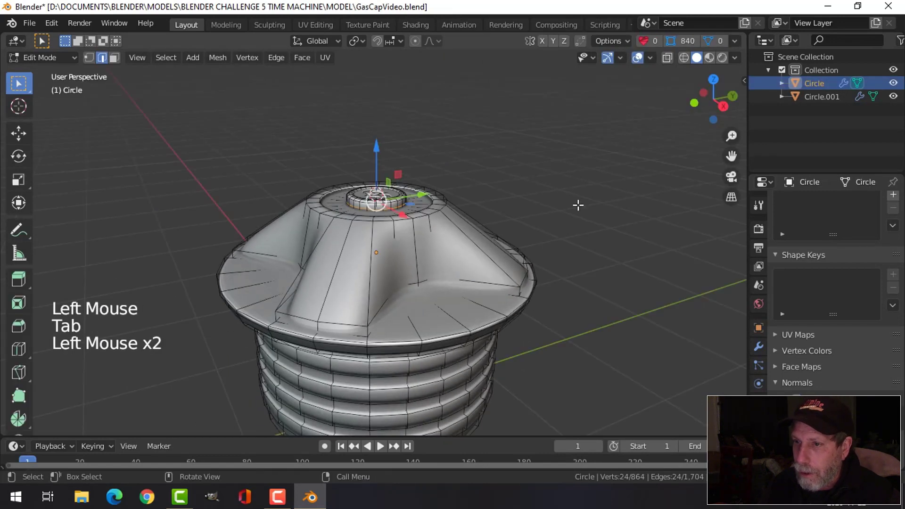
{"action": "middle_click_drag", "start_coordinate": [577, 205], "coordinate": [477, 253]}
{"action": "key", "text": "ctrl+r"}
{"action": "left_click", "coordinate": [478, 250]}
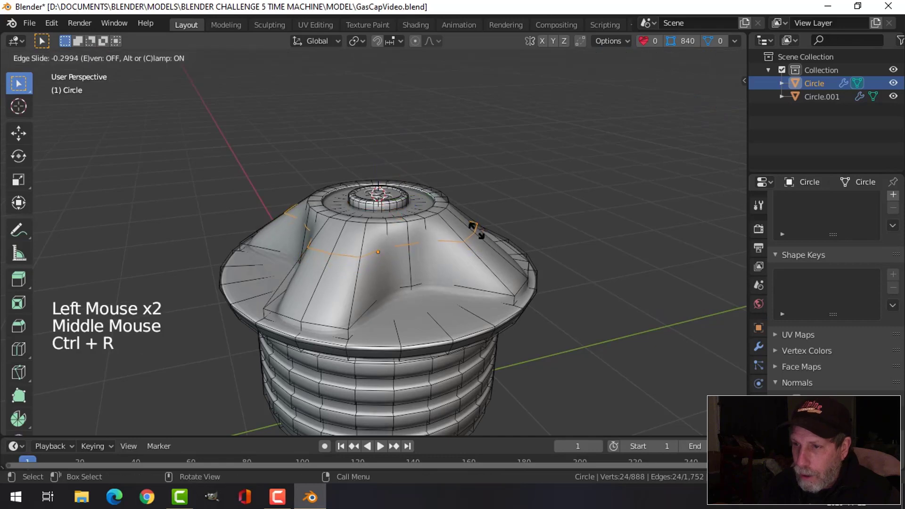
{"action": "left_click", "coordinate": [464, 212]}
{"action": "key", "text": "Tab"}
{"action": "scroll", "coordinate": [531, 241], "scroll_direction": "down", "scroll_amount": 2}
{"action": "mouse_move", "coordinate": [531, 240]}
{"action": "middle_mouse_down"}
{"action": "mouse_move", "coordinate": [494, 273]}
{"action": "mouse_move", "coordinate": [526, 247]}
{"action": "middle_mouse_up"}
{"action": "key", "text": "alt+a"}
Check the cap in top view with and without overlays, and turn off the shadow in the viewport shading.
{"action": "key", "text": "KP_7"}
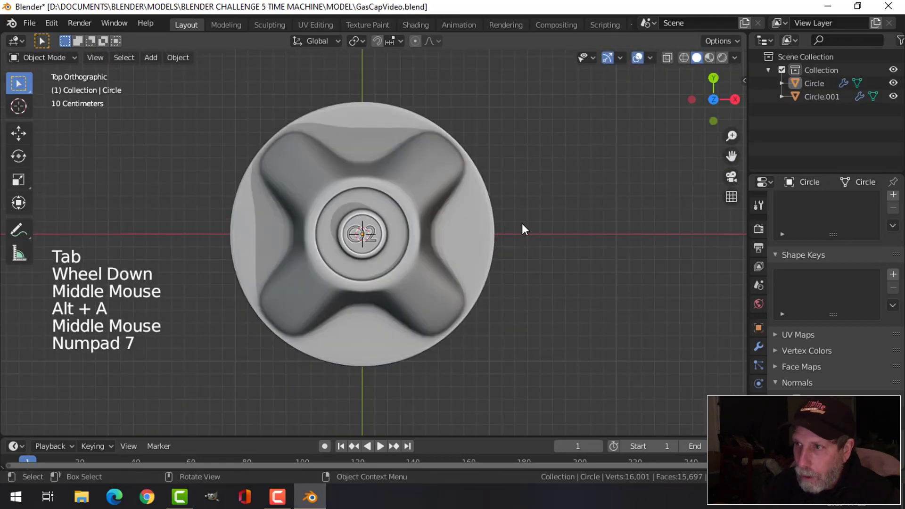
{"action": "left_click", "coordinate": [607, 58]}
{"action": "left_click", "coordinate": [636, 58]}
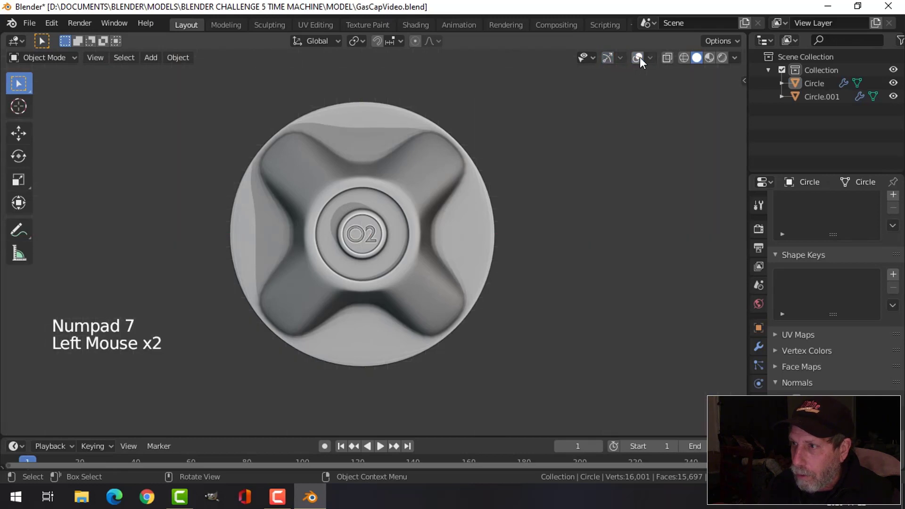
{"action": "left_click", "coordinate": [610, 56]}
{"action": "left_click", "coordinate": [636, 58]}
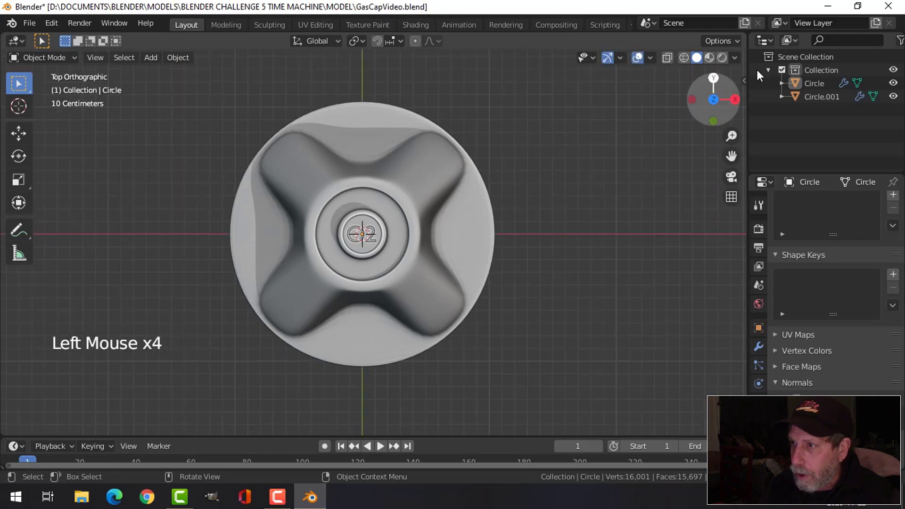
{"action": "left_click", "coordinate": [734, 57]}
{"action": "scroll", "coordinate": [407, 178], "scroll_direction": "up", "scroll_amount": 1}
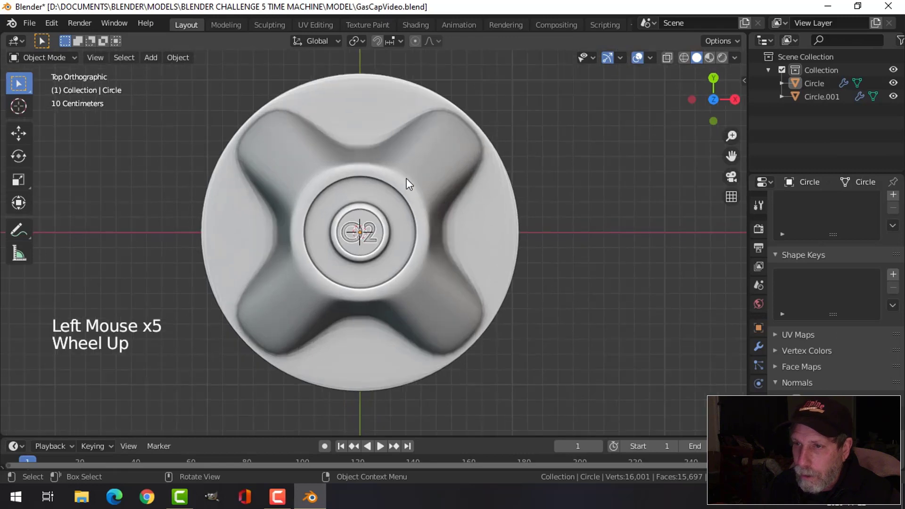
Add an edge loop around the cap across the flat areas between the grip arms, slid slightly outward, and deselect it.
{"action": "middle_click_drag", "start_coordinate": [406, 178], "coordinate": [395, 192], "text": "shift"}
{"action": "key", "text": "Tab"}
{"action": "key", "text": "alt+a"}
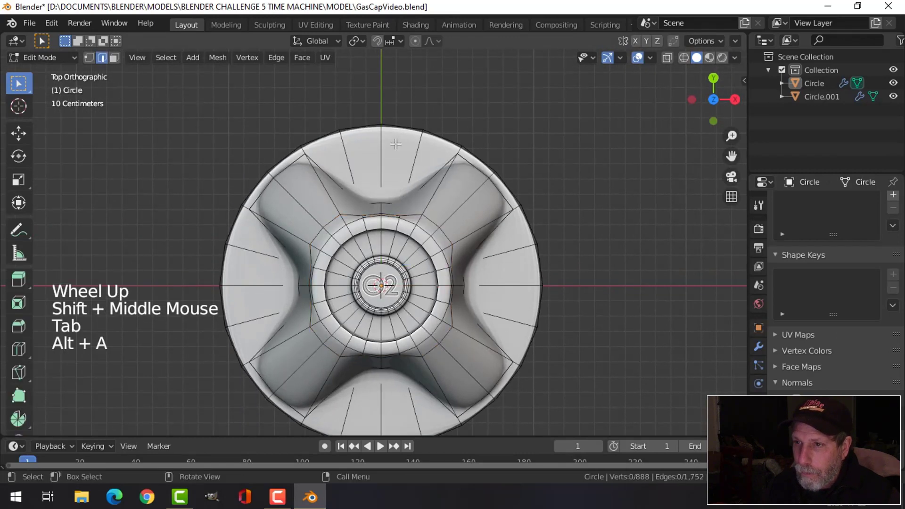
{"action": "key", "text": "ctrl+r"}
{"action": "left_click", "coordinate": [392, 141]}
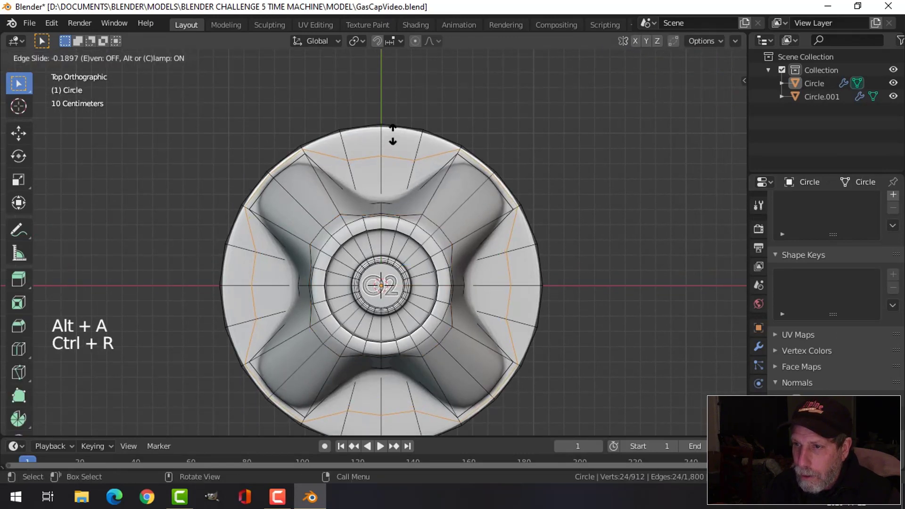
{"action": "left_click", "coordinate": [392, 135]}
{"action": "key", "text": "alt+a"}
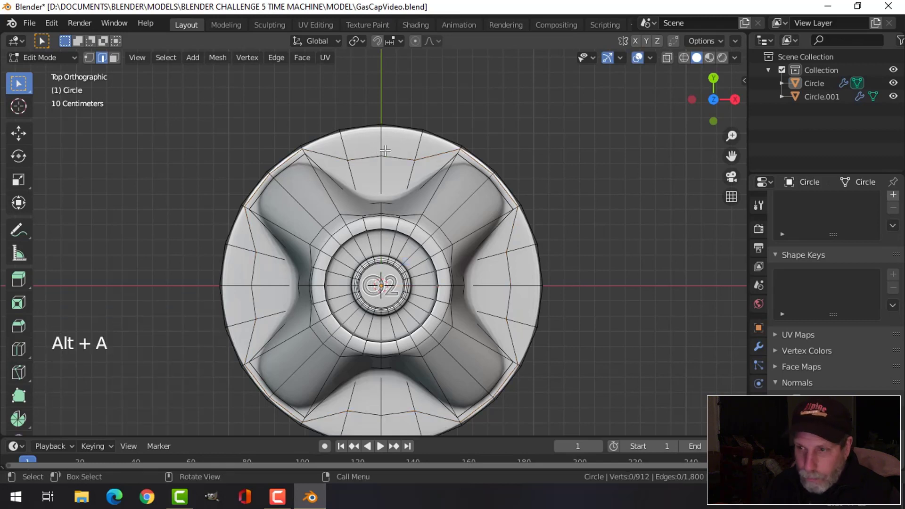
Select the middle faces of the four flat areas between the grip arms and inset them by about 0.06 m.
{"action": "key", "text": "3"}
{"action": "key", "text": "c"}
{"action": "left_click", "coordinate": [383, 152]}
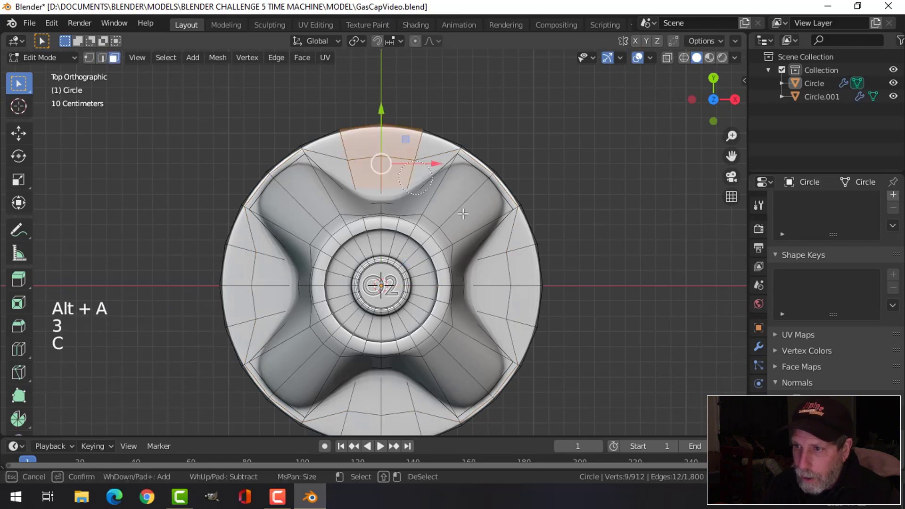
{"action": "left_click", "coordinate": [506, 288]}
{"action": "left_click", "coordinate": [380, 408]}
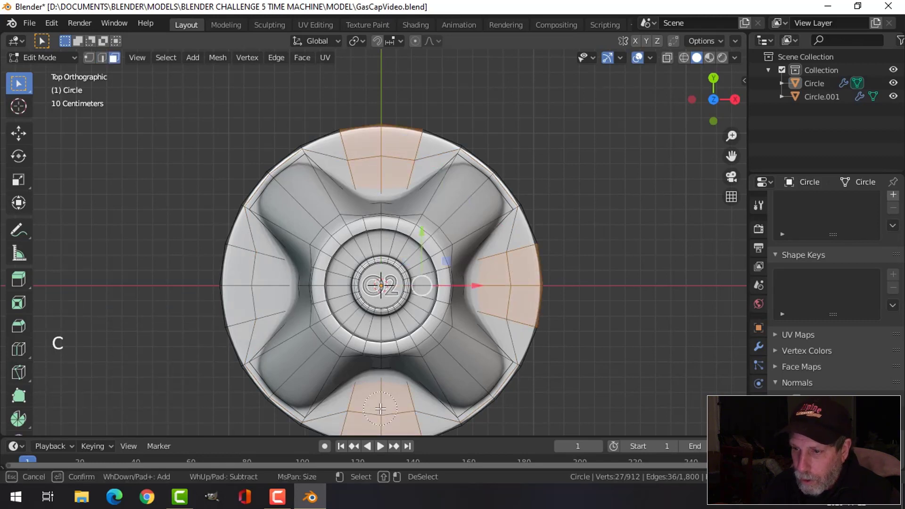
{"action": "left_click", "coordinate": [251, 283]}
{"action": "right_click", "coordinate": [531, 220]}
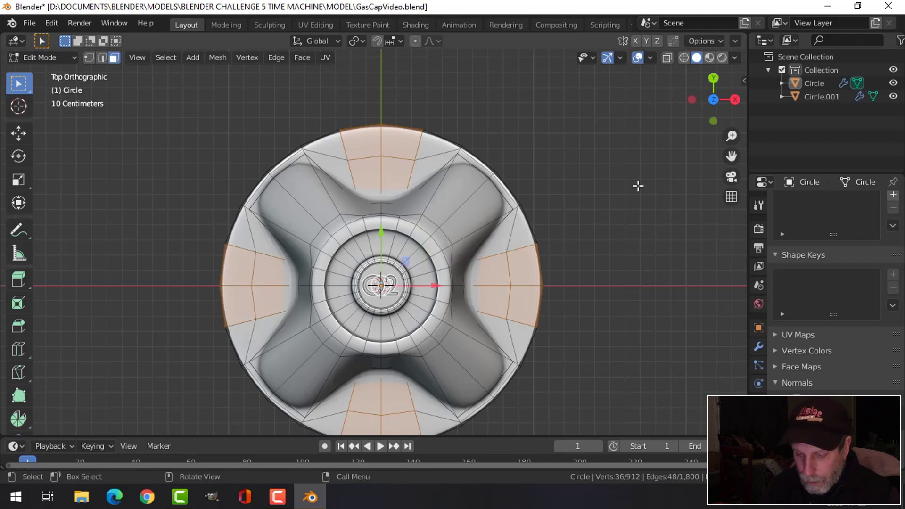
{"action": "key", "text": "i"}
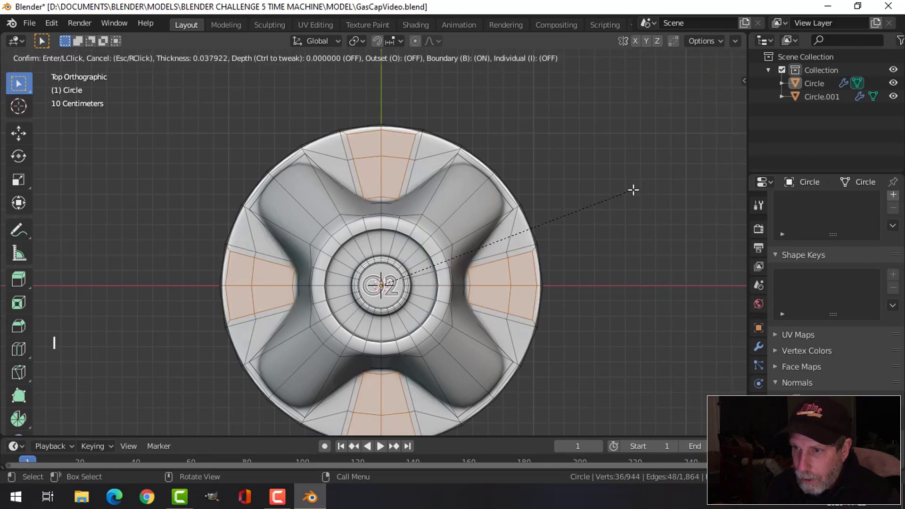
{"action": "left_click", "coordinate": [630, 190]}
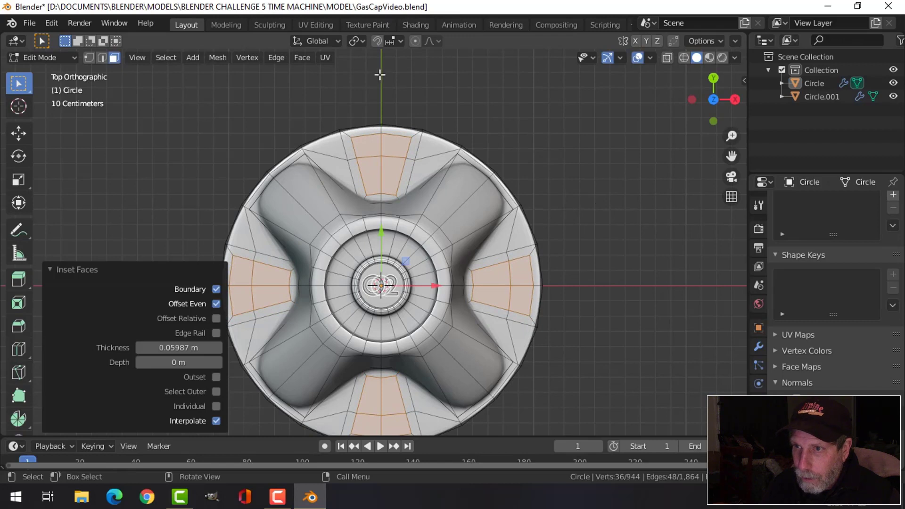
With the pivot set to Individual Origins, shape the four inset face groups into LoopTools circles, scale them to about 0.84 and inset them slightly.
{"action": "left_click", "coordinate": [355, 39]}
{"action": "left_click", "coordinate": [382, 83]}
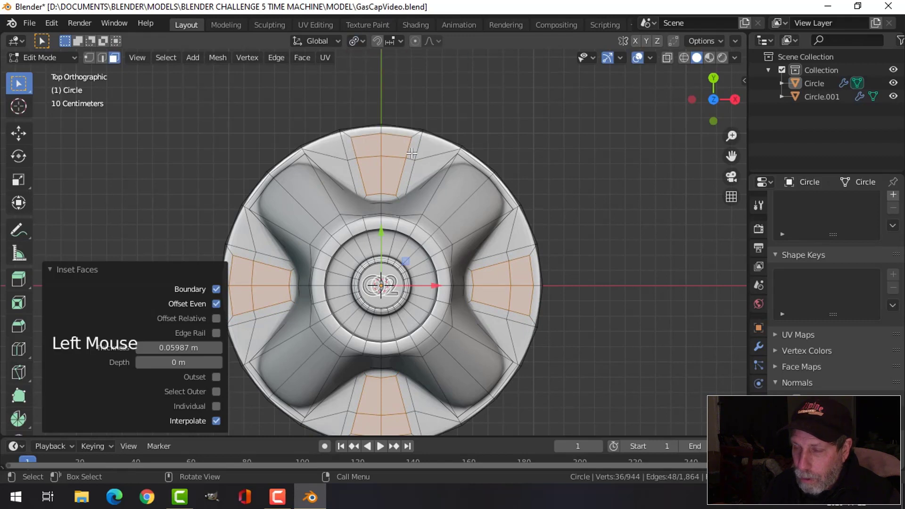
{"action": "right_click", "coordinate": [393, 150]}
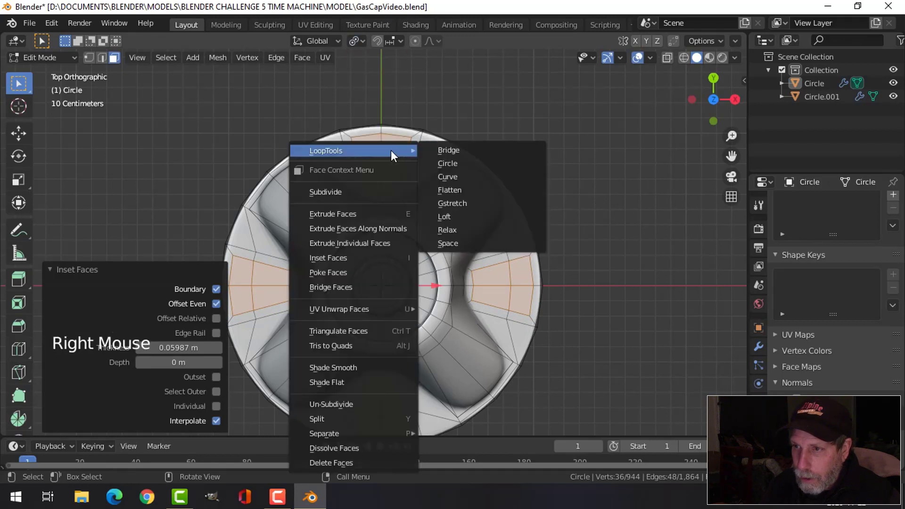
{"action": "left_click", "coordinate": [466, 162]}
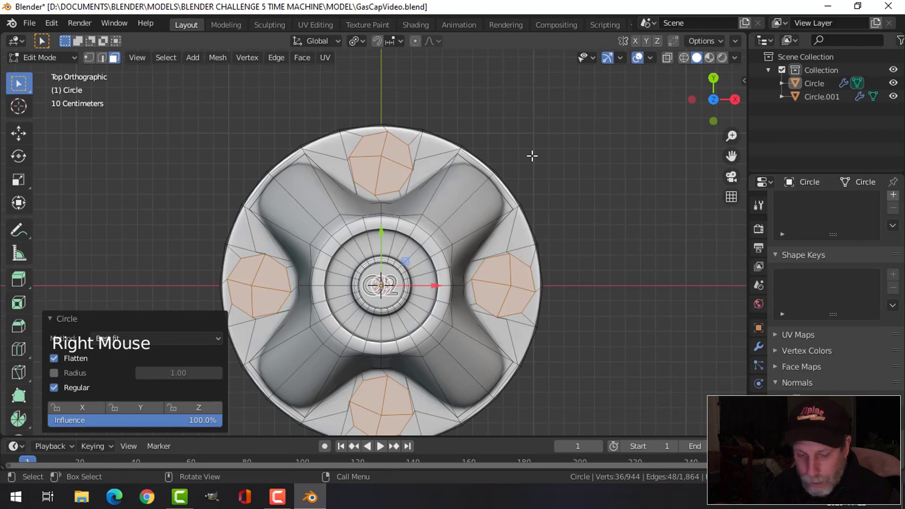
{"action": "key", "text": "s"}
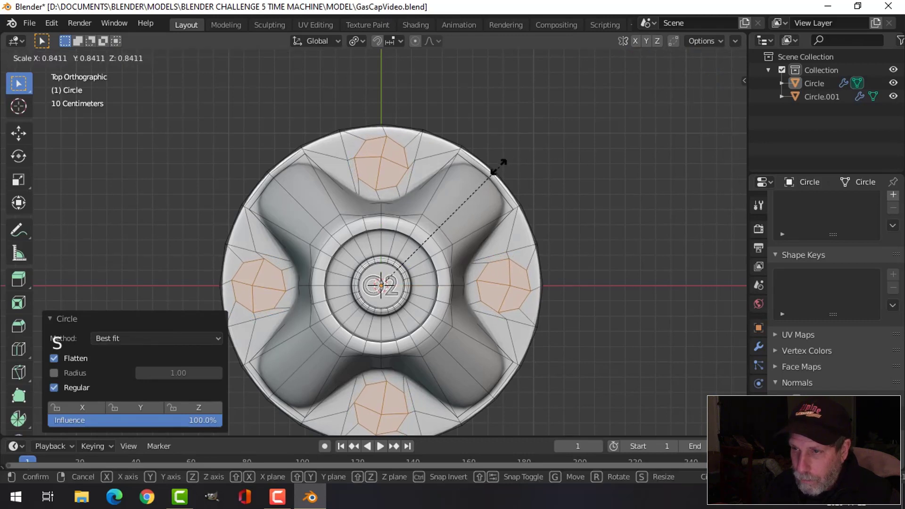
{"action": "left_click", "coordinate": [503, 165]}
{"action": "key", "text": "i"}
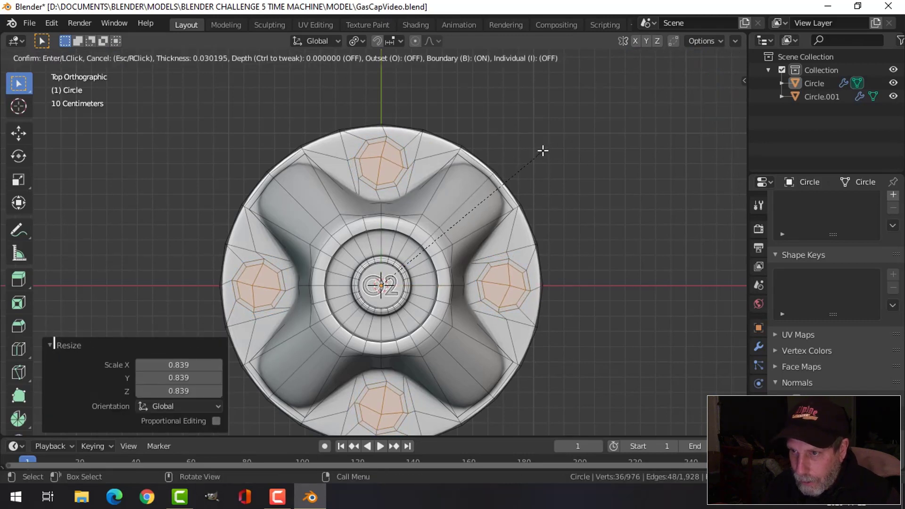
{"action": "left_click", "coordinate": [542, 147]}
Extrude the four circular faces inward as shallow round recesses and scale their floors to about 0.82.
{"action": "middle_click_drag", "start_coordinate": [542, 148], "coordinate": [482, 170]}
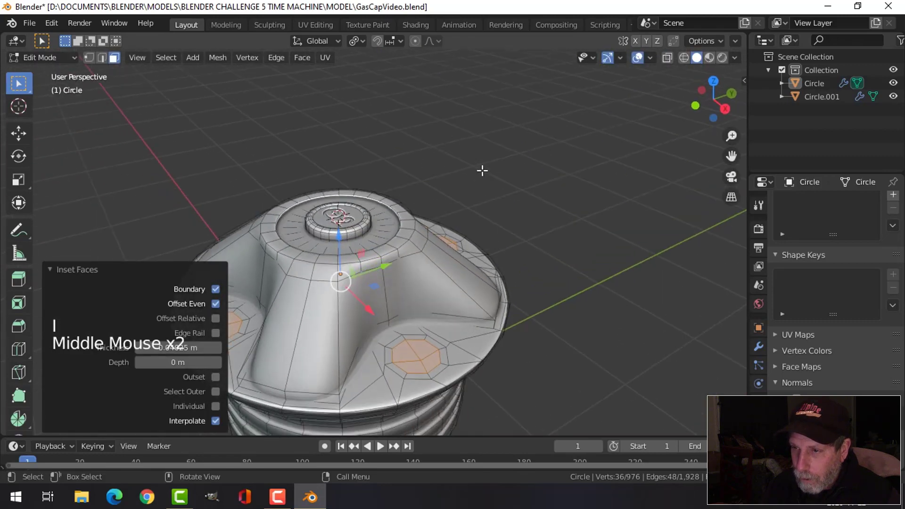
{"action": "key", "text": "e"}
{"action": "left_click", "coordinate": [483, 180]}
{"action": "key", "text": "s"}
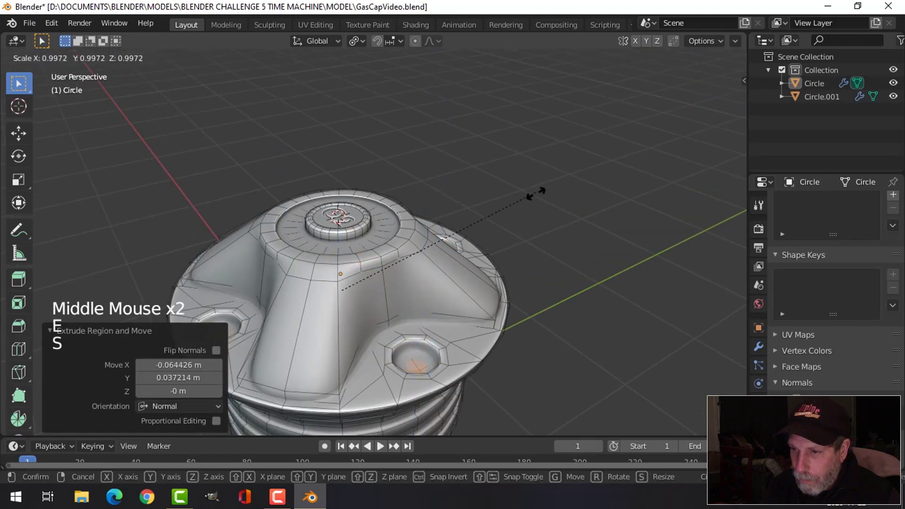
{"action": "left_click", "coordinate": [500, 207]}
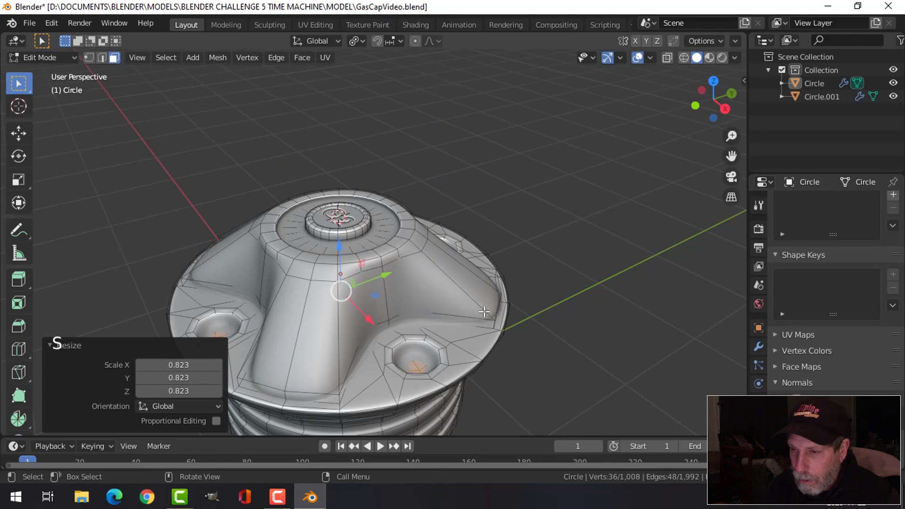
{"action": "middle_click_drag", "start_coordinate": [484, 311], "coordinate": [410, 248], "text": "shift"}
{"action": "scroll", "coordinate": [406, 244], "scroll_direction": "up", "scroll_amount": 1}
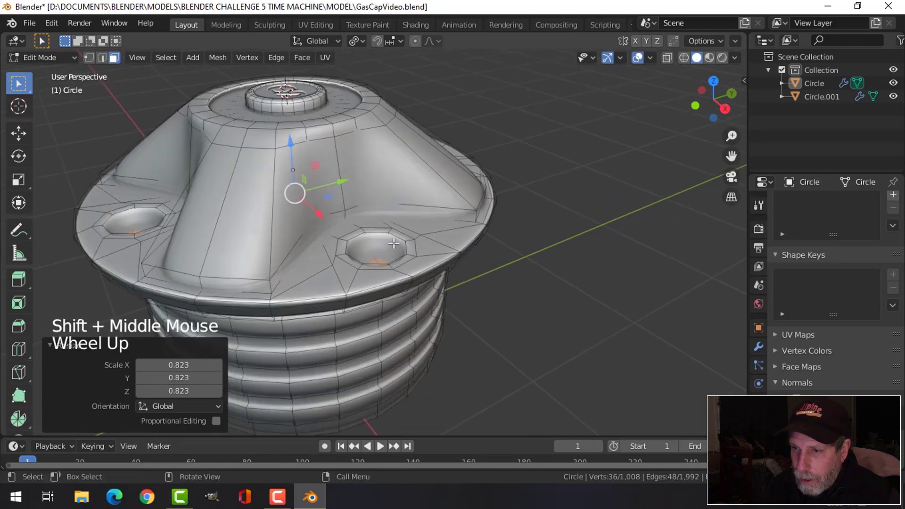
{"action": "key", "text": "Tab"}
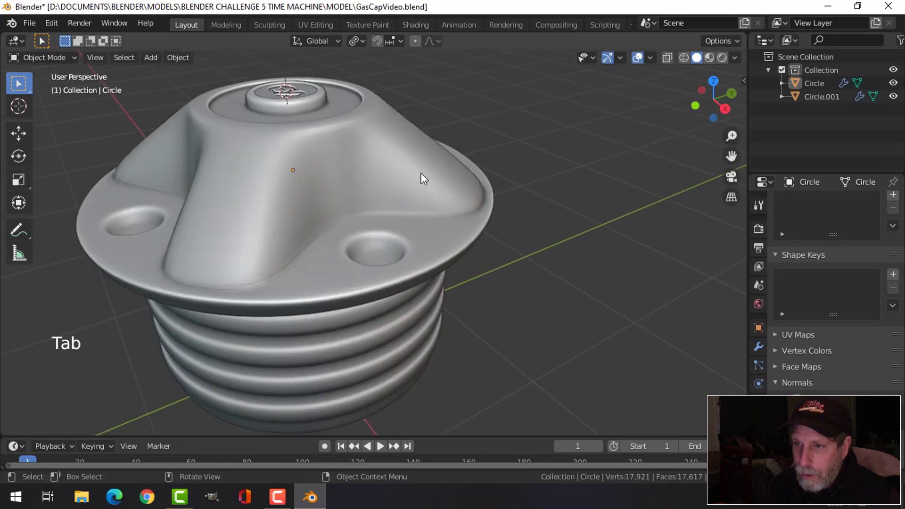
{"action": "middle_click_drag", "start_coordinate": [422, 175], "coordinate": [408, 203]}
{"action": "scroll", "coordinate": [433, 227], "scroll_direction": "down", "scroll_amount": 3}
{"action": "scroll", "coordinate": [443, 228], "scroll_direction": "up", "scroll_amount": 2}
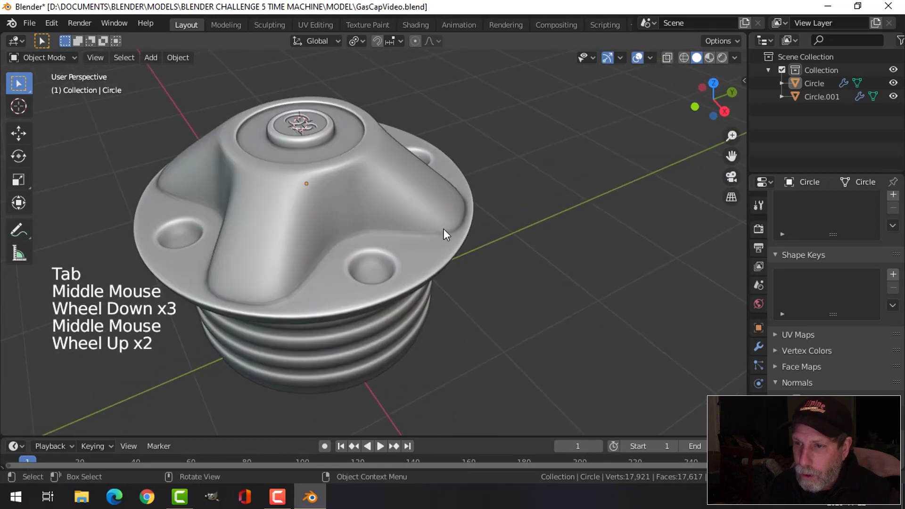
Deselect everything and add a supporting edge loop inside the wall of two neighbouring round recesses, slid towards the rim.
{"action": "key", "text": "Tab"}
{"action": "middle_click_drag", "start_coordinate": [443, 228], "coordinate": [375, 229]}
{"action": "scroll", "coordinate": [375, 229], "scroll_direction": "up", "scroll_amount": 2}
{"action": "key", "text": "alt+a"}
{"action": "key", "text": "ctrl+r"}
{"action": "left_click", "coordinate": [364, 213]}
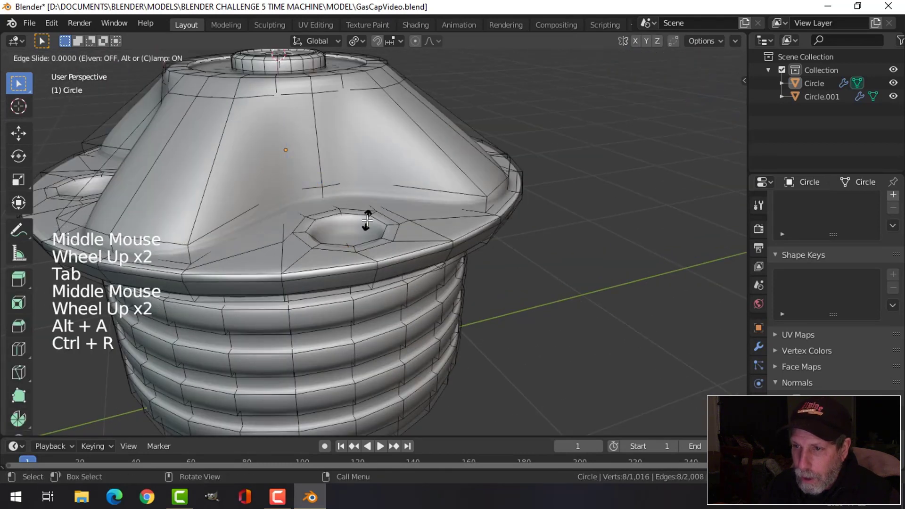
{"action": "left_click", "coordinate": [367, 213]}
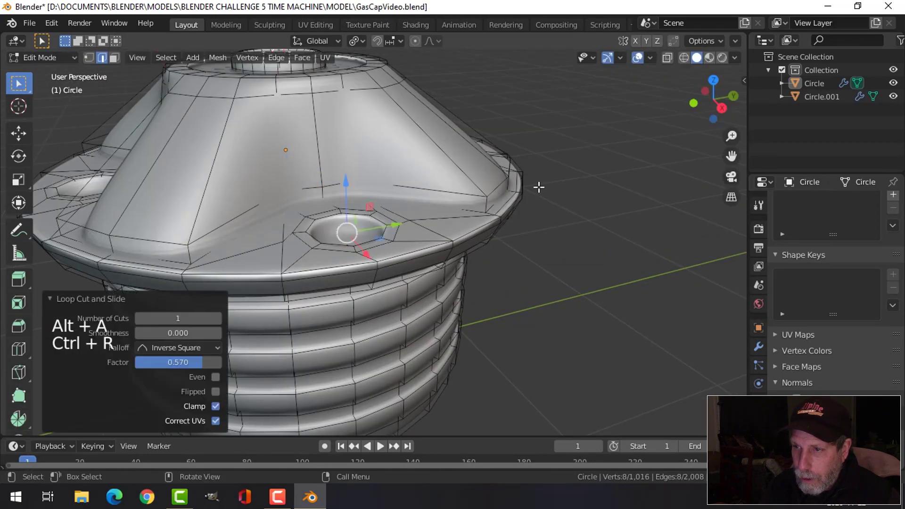
{"action": "middle_click_drag", "start_coordinate": [535, 186], "coordinate": [525, 234]}
{"action": "key", "text": "ctrl+r"}
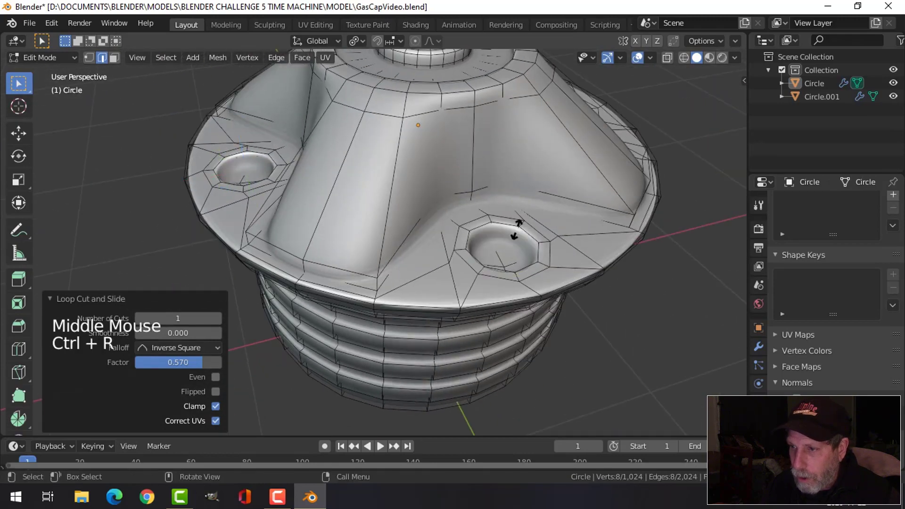
{"action": "left_click", "coordinate": [518, 226]}
{"action": "left_click", "coordinate": [518, 226]}
Add the same supporting edge loop near the rim inside the remaining two round recesses.
{"action": "middle_click_drag", "start_coordinate": [517, 225], "coordinate": [554, 167]}
{"action": "key", "text": "ctrl+r"}
{"action": "left_click", "coordinate": [445, 188]}
{"action": "left_click", "coordinate": [443, 183]}
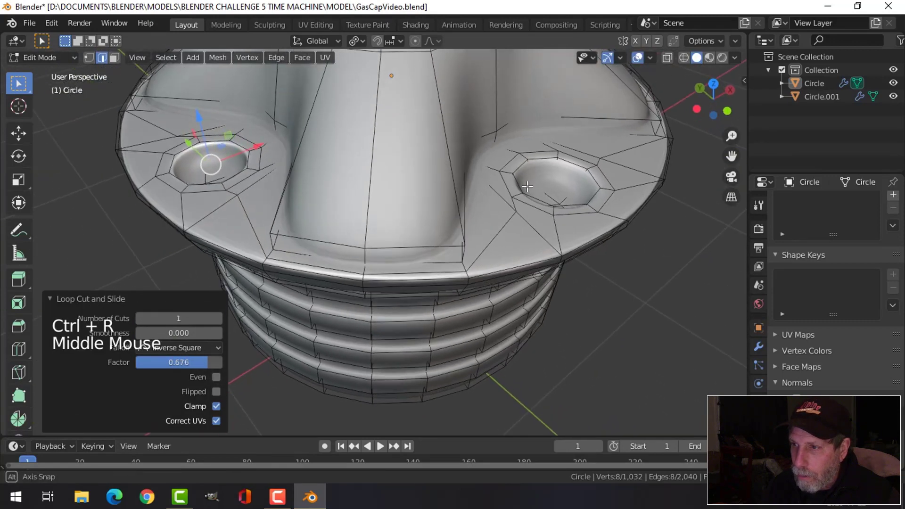
{"action": "key", "text": "ctrl+r"}
{"action": "left_click", "coordinate": [553, 167]}
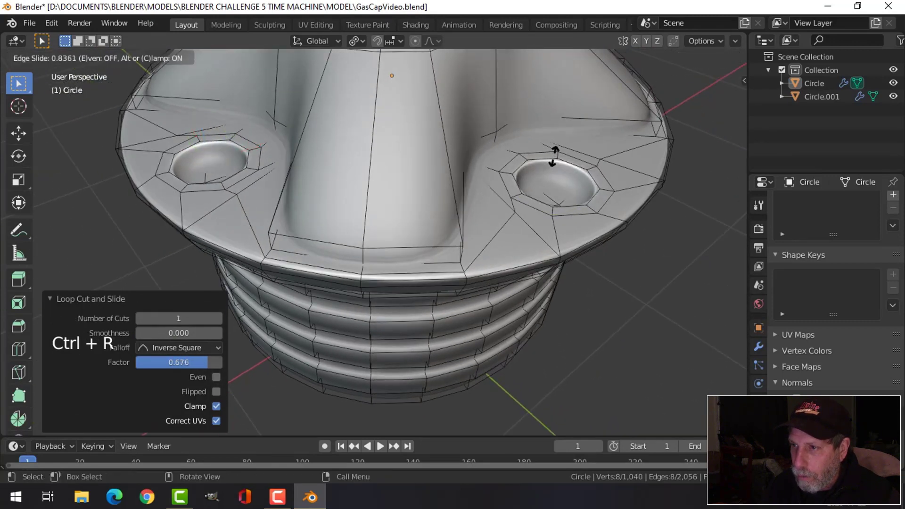
{"action": "left_click", "coordinate": [555, 160]}
Examine the cap and its four round recesses in Object Mode, from several angles and from the top.
{"action": "key", "text": "Tab"}
{"action": "scroll", "coordinate": [528, 189], "scroll_direction": "down", "scroll_amount": 3}
{"action": "key", "text": "alt+a"}
{"action": "middle_click_drag", "start_coordinate": [494, 200], "coordinate": [592, 182]}
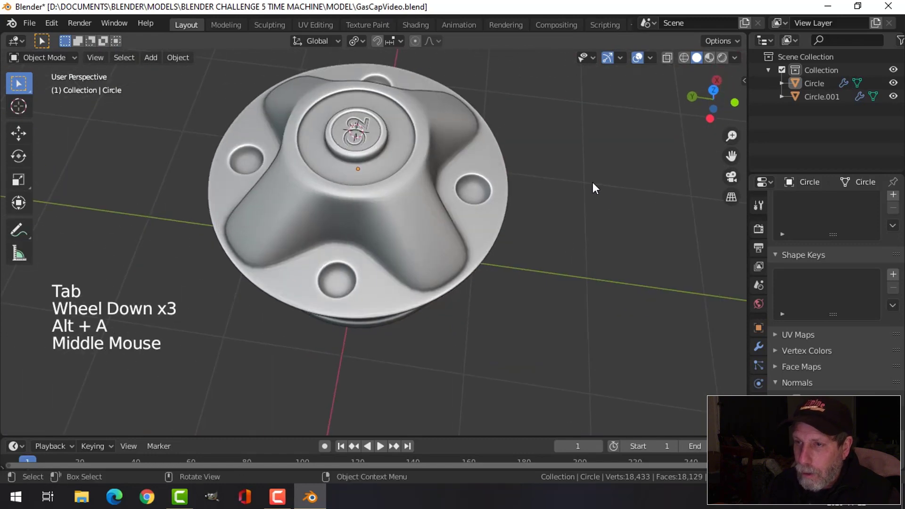
{"action": "middle_click_drag", "start_coordinate": [445, 78], "coordinate": [527, 103]}
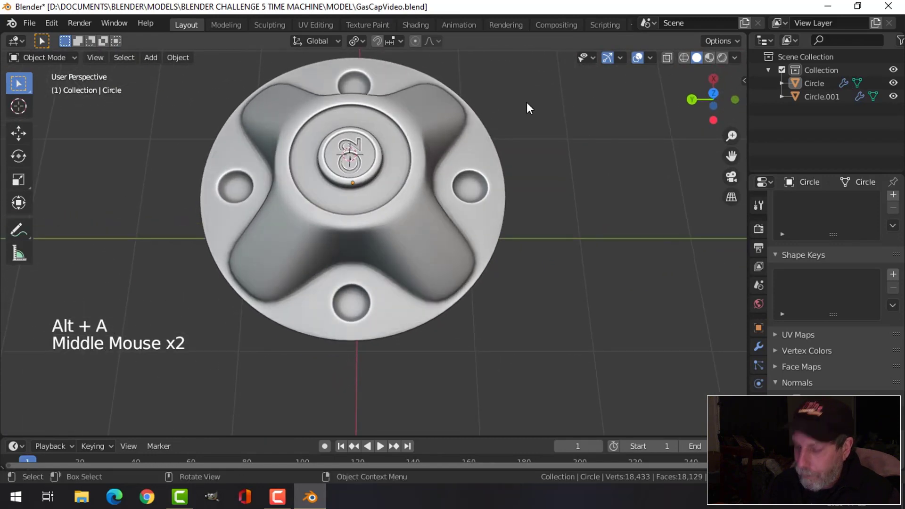
{"action": "key", "text": "KP_7"}
{"action": "middle_click_drag", "start_coordinate": [520, 268], "coordinate": [435, 142]}
{"action": "scroll", "coordinate": [488, 248], "scroll_direction": "up", "scroll_amount": 2}
Select the cap for mesh editing, add an edge loop around the raised ring encircling the centre button, and deselect it.
{"action": "left_click", "coordinate": [458, 176]}
{"action": "key", "text": "Tab"}
{"action": "key", "text": "alt+a"}
{"action": "scroll", "coordinate": [446, 158], "scroll_direction": "up", "scroll_amount": 2}
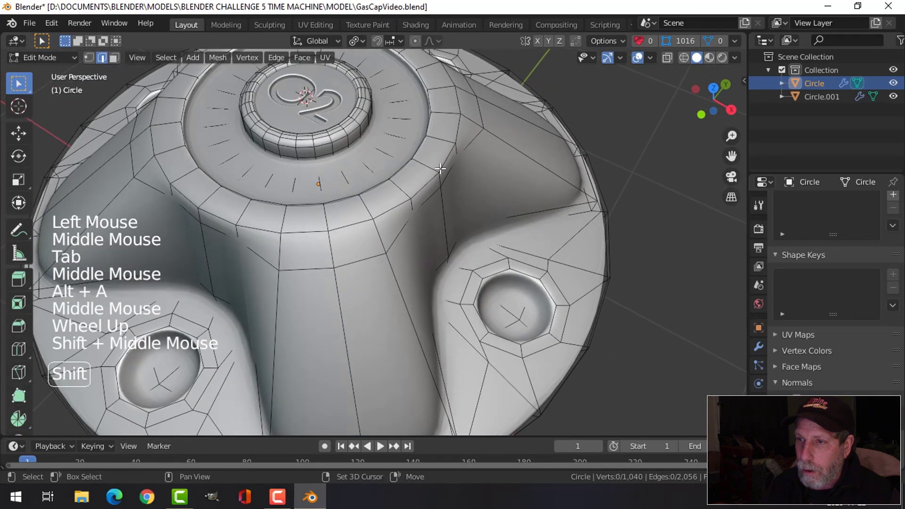
{"action": "key", "text": "ctrl+r"}
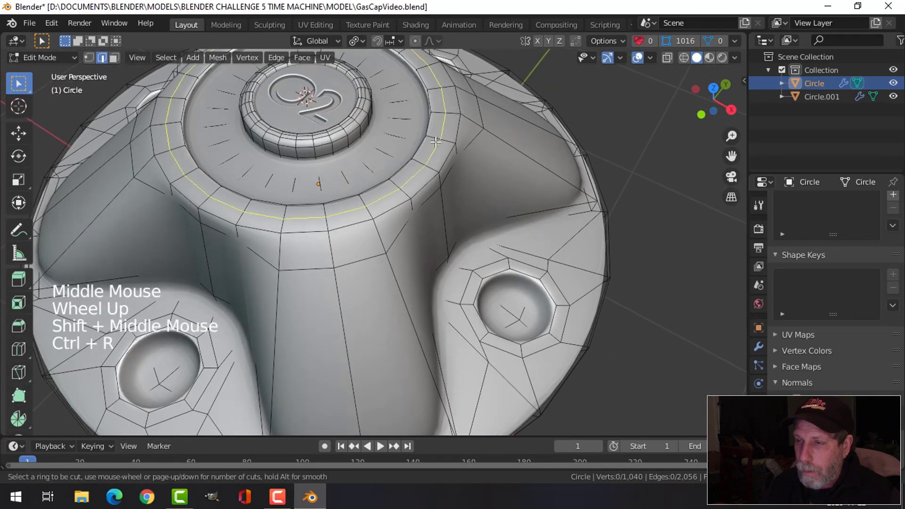
{"action": "left_click", "coordinate": [436, 142]}
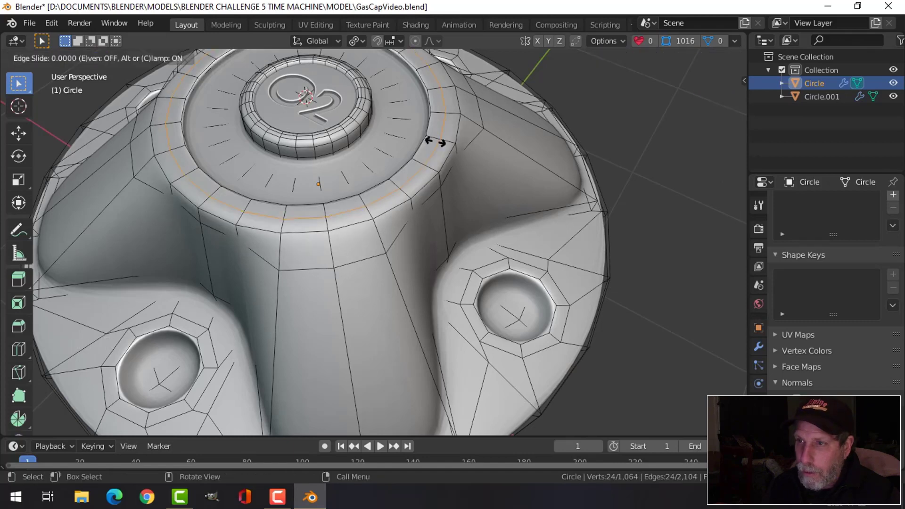
{"action": "left_click", "coordinate": [430, 141]}
{"action": "key", "text": "alt+a"}
In top view, select eight evenly spaced groups of four faces around the raised ring with Circle Select.
{"action": "key", "text": "KP_7"}
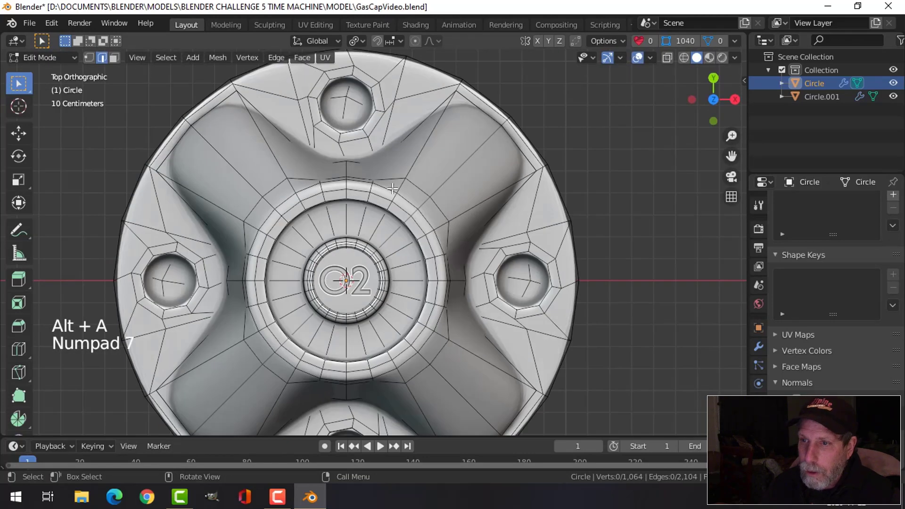
{"action": "scroll", "coordinate": [392, 188], "scroll_direction": "up", "scroll_amount": 2}
{"action": "key", "text": "3"}
{"action": "key", "text": "c"}
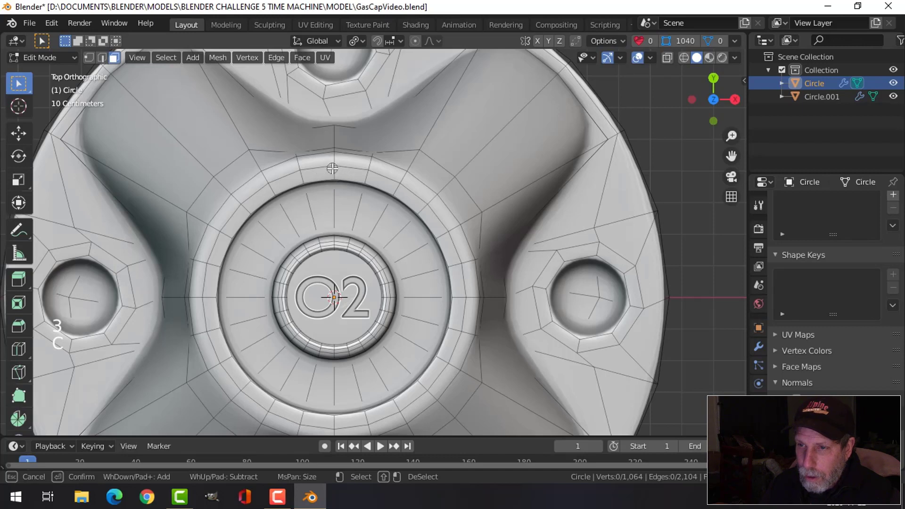
{"action": "left_click", "coordinate": [334, 168]}
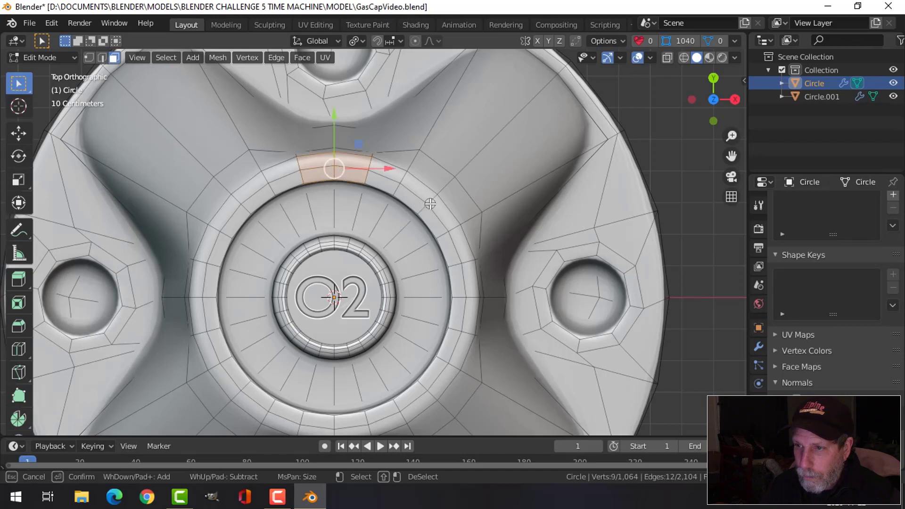
{"action": "left_click_drag", "start_coordinate": [428, 207], "coordinate": [454, 274]}
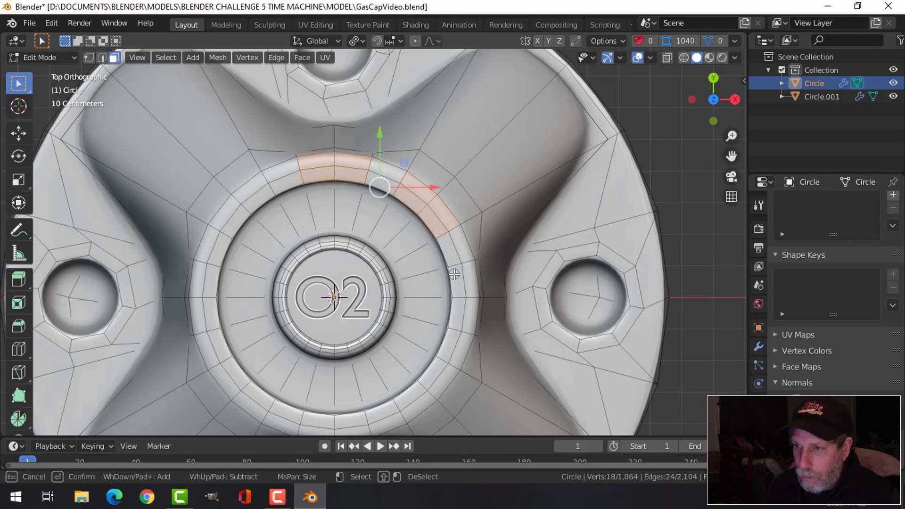
{"action": "left_click", "coordinate": [466, 298]}
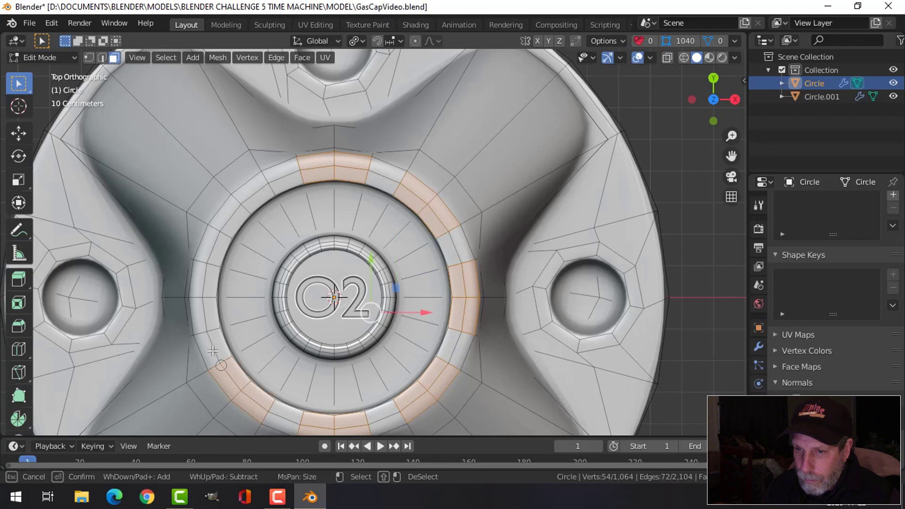
{"action": "left_click", "coordinate": [202, 296]}
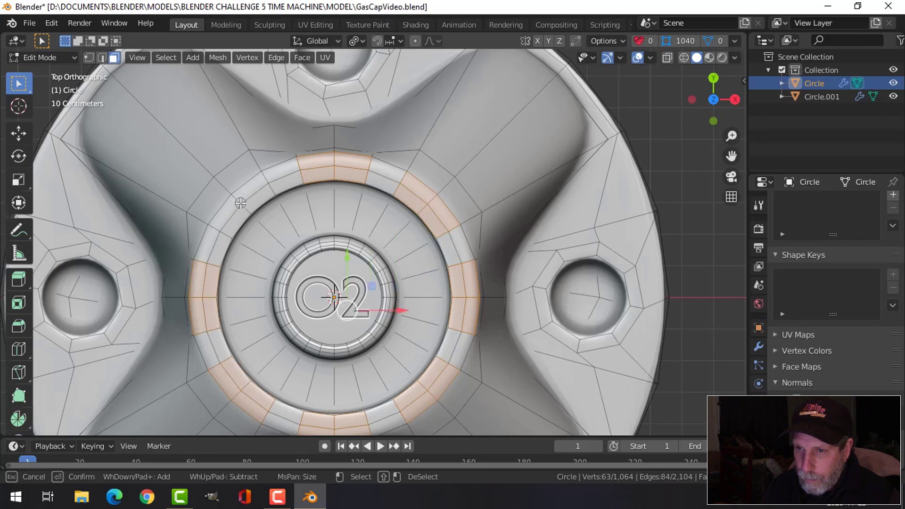
{"action": "key", "text": "Escape"}
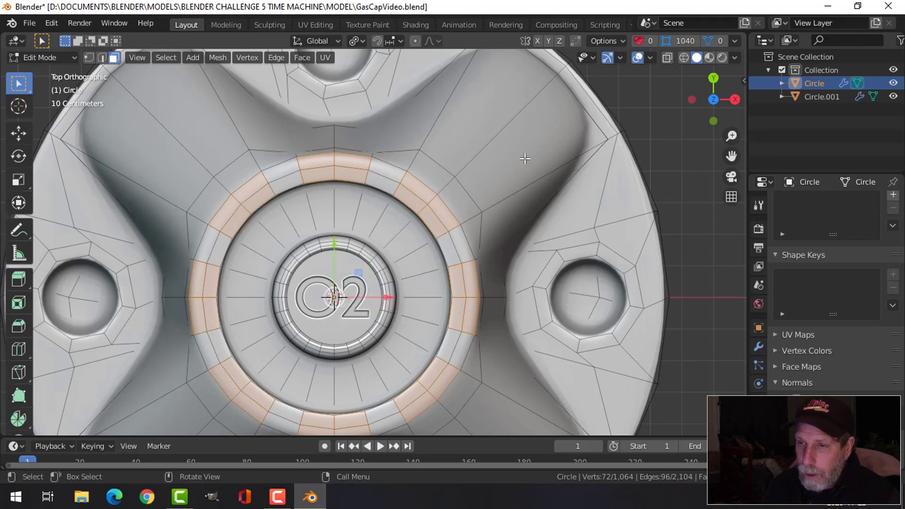
Inset the eight face groups by about 0.016 m, shape them into LoopTools circles and scale them to 0.39.
{"action": "key", "text": "i"}
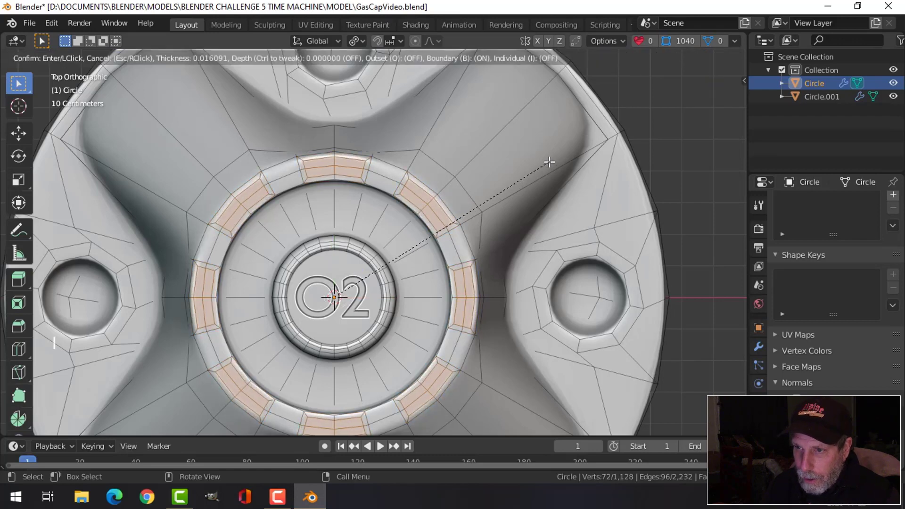
{"action": "left_click", "coordinate": [444, 163]}
{"action": "right_click", "coordinate": [352, 171]}
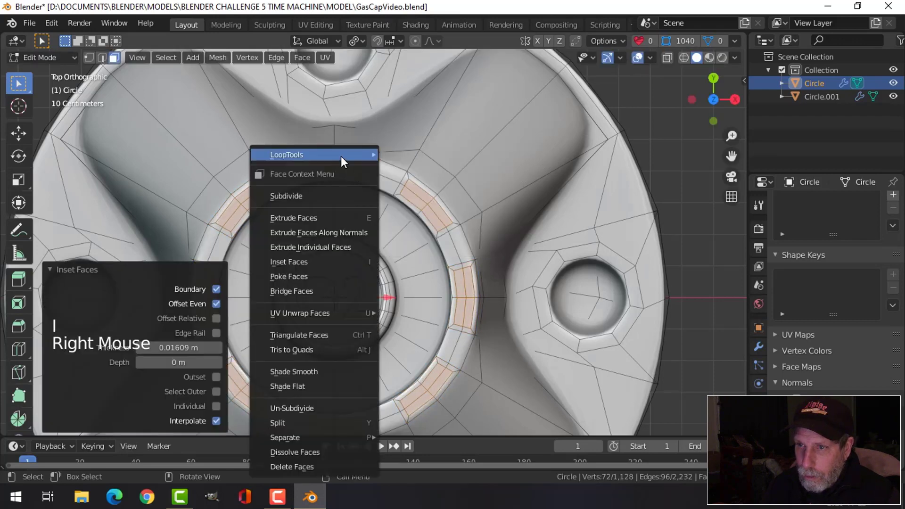
{"action": "mouse_move", "coordinate": [344, 155]}
{"action": "left_click", "coordinate": [412, 165]}
{"action": "key", "text": "s"}
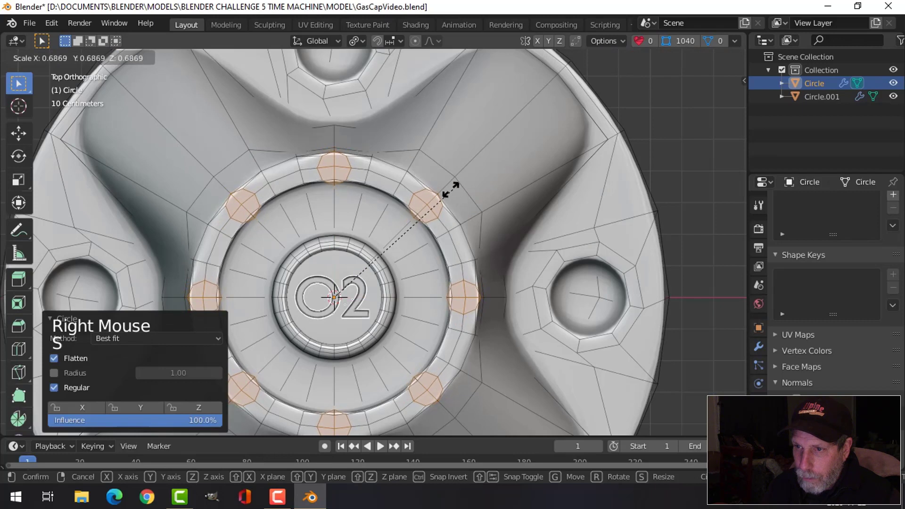
{"action": "left_click", "coordinate": [362, 210]}
Inset the eight small circles by about 0.011 m and extrude them inward as holes with floors scaled to about 0.91.
{"action": "key", "text": "i"}
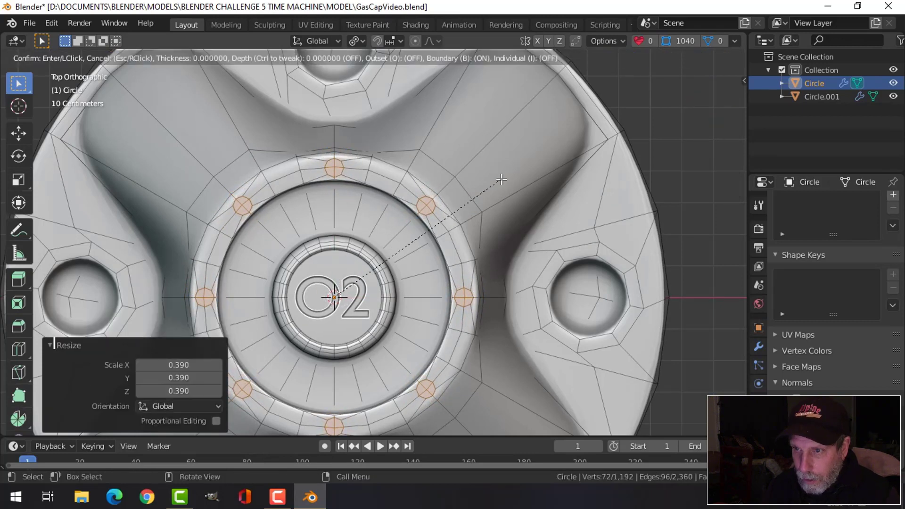
{"action": "middle_click_drag", "start_coordinate": [498, 181], "coordinate": [478, 222]}
{"action": "scroll", "coordinate": [468, 151], "scroll_direction": "down", "scroll_amount": 1}
{"action": "key", "text": "e"}
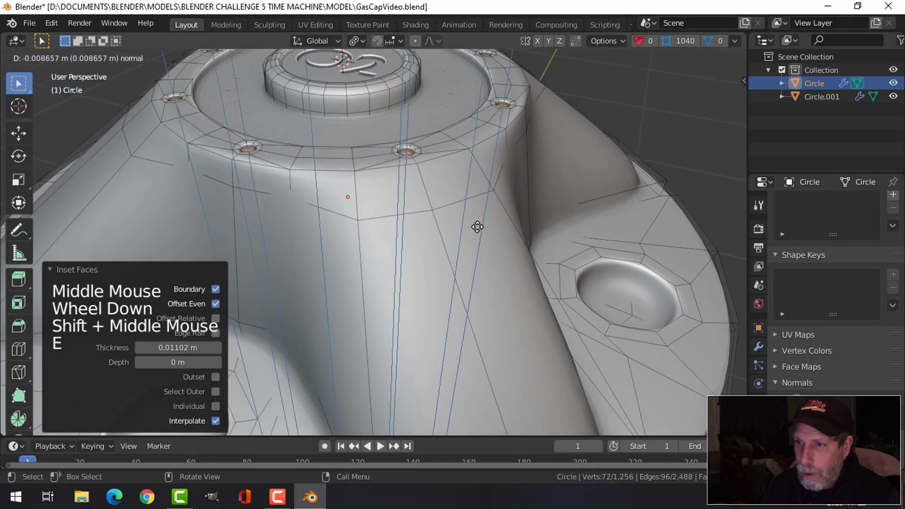
{"action": "left_click", "coordinate": [477, 227]}
{"action": "key", "text": "s"}
{"action": "left_click", "coordinate": [474, 214]}
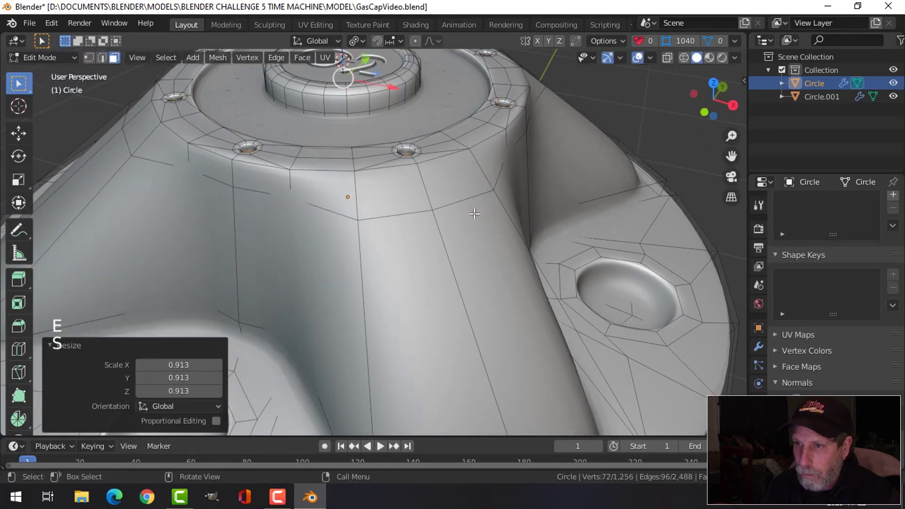
{"action": "key", "text": "Tab"}
{"action": "scroll", "coordinate": [454, 216], "scroll_direction": "down", "scroll_amount": 3}
{"action": "key", "text": "alt+a"}
{"action": "middle_click_drag", "start_coordinate": [454, 215], "coordinate": [441, 235]}
{"action": "scroll", "coordinate": [460, 254], "scroll_direction": "down", "scroll_amount": 2}
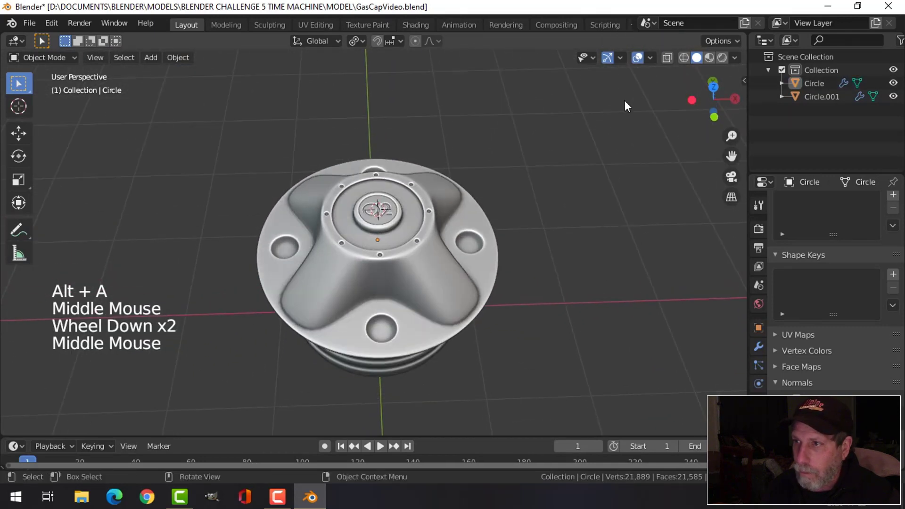
Hide the viewport gizmos and overlays for an unobstructed view of the finished gas cap.
{"action": "left_click", "coordinate": [608, 57]}
{"action": "left_click", "coordinate": [637, 58]}
{"action": "middle_click_drag", "start_coordinate": [470, 189], "coordinate": [491, 134]}
{"action": "scroll", "coordinate": [490, 198], "scroll_direction": "down", "scroll_amount": 2}
{"action": "middle_click_drag", "start_coordinate": [491, 198], "coordinate": [493, 325]}
{"action": "middle_click_drag", "start_coordinate": [454, 228], "coordinate": [475, 255]}
{"action": "scroll", "coordinate": [466, 213], "scroll_direction": "up", "scroll_amount": 2}
Try the glossy light-grey MatCap on the gas cap and inspect its threads and top face.
{"action": "left_click", "coordinate": [734, 58]}
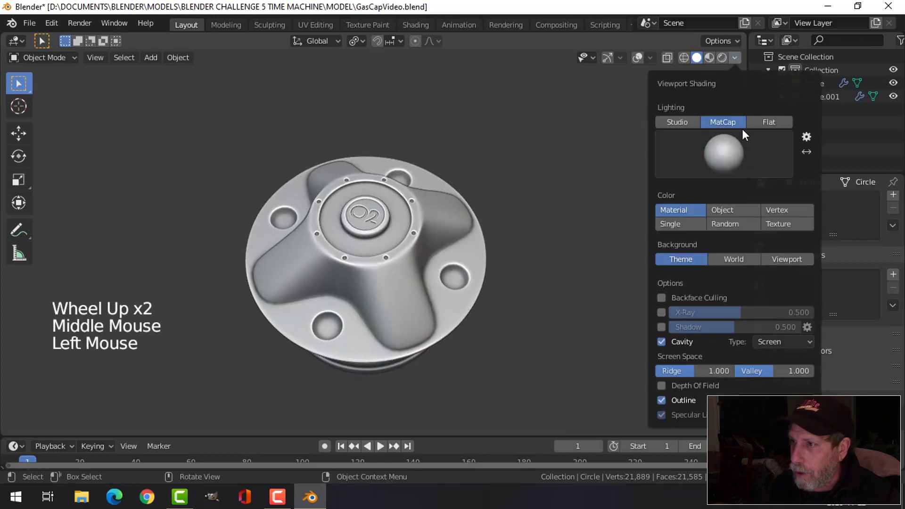
{"action": "left_click", "coordinate": [719, 149]}
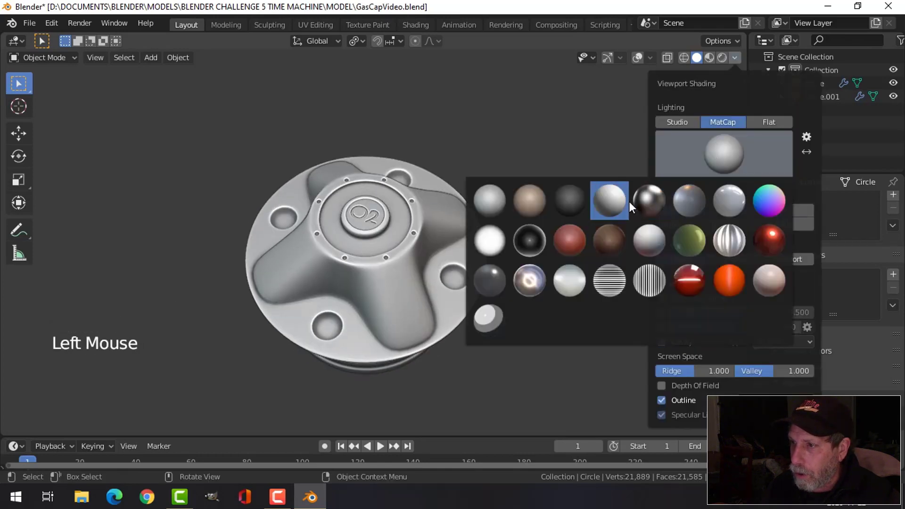
{"action": "left_click", "coordinate": [726, 198]}
{"action": "mouse_move", "coordinate": [478, 184]}
{"action": "middle_mouse_down"}
{"action": "mouse_move", "coordinate": [479, 231]}
{"action": "mouse_move", "coordinate": [475, 196]}
{"action": "mouse_move", "coordinate": [434, 127]}
{"action": "middle_mouse_up"}
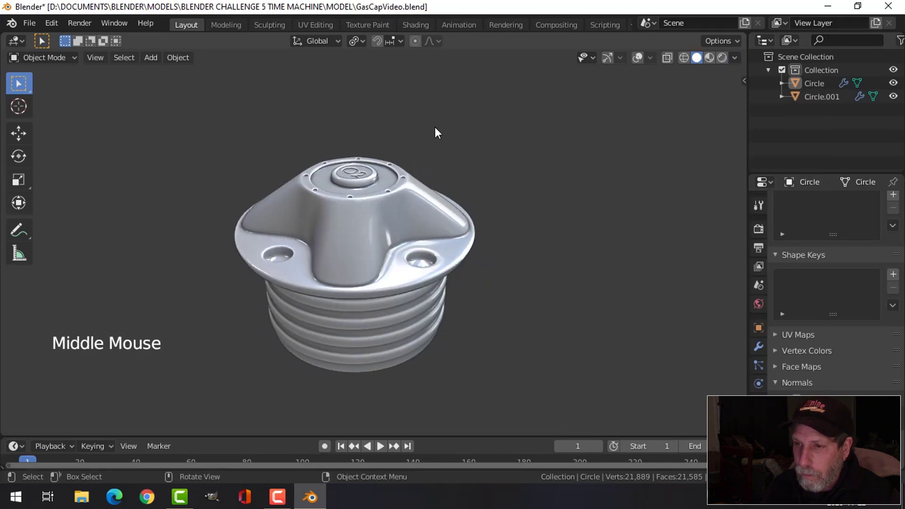
{"action": "middle_click_drag", "start_coordinate": [468, 155], "coordinate": [573, 170]}
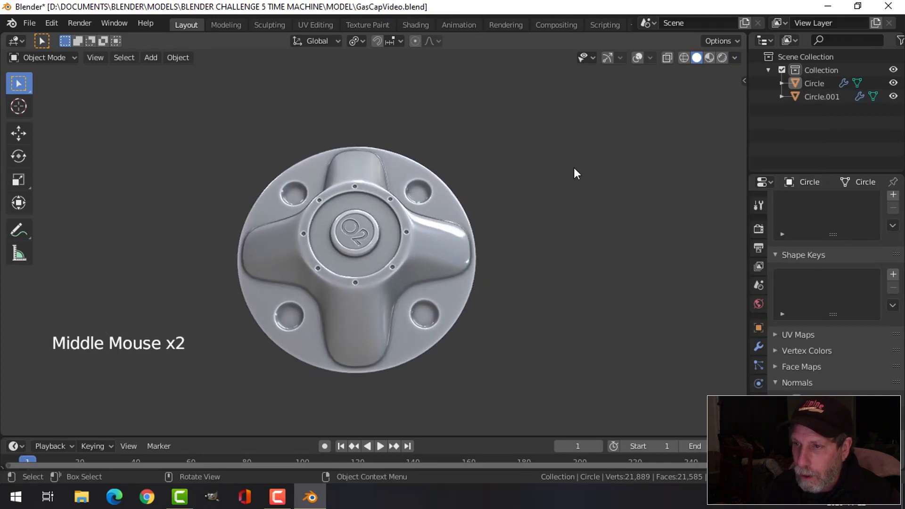
Set the viewport shading to the plain grey MatCap, the first in the set, and view the whole cap.
{"action": "left_click", "coordinate": [734, 57]}
{"action": "left_click", "coordinate": [722, 146]}
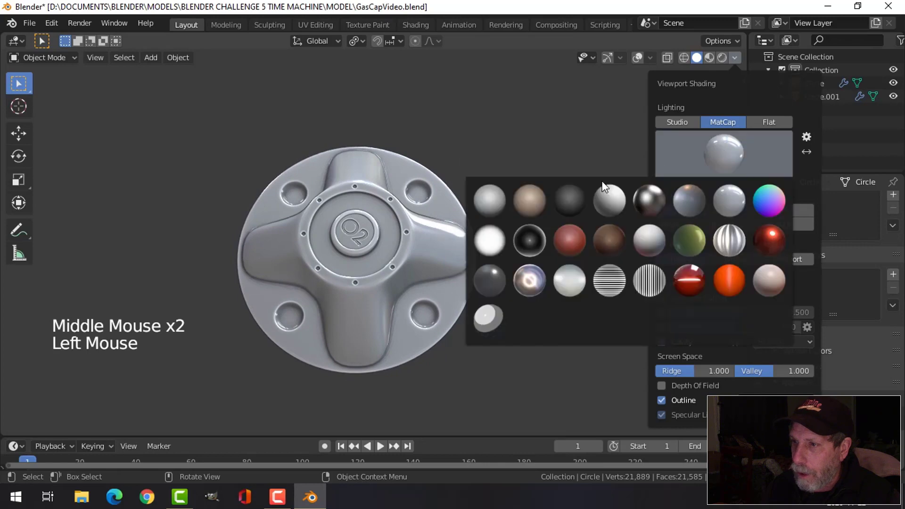
{"action": "left_click", "coordinate": [483, 200]}
{"action": "scroll", "coordinate": [411, 253], "scroll_direction": "down", "scroll_amount": 2}
{"action": "mouse_move", "coordinate": [411, 252]}
{"action": "middle_mouse_down"}
{"action": "mouse_move", "coordinate": [443, 204]}
{"action": "mouse_move", "coordinate": [482, 251]}
{"action": "middle_mouse_up"}
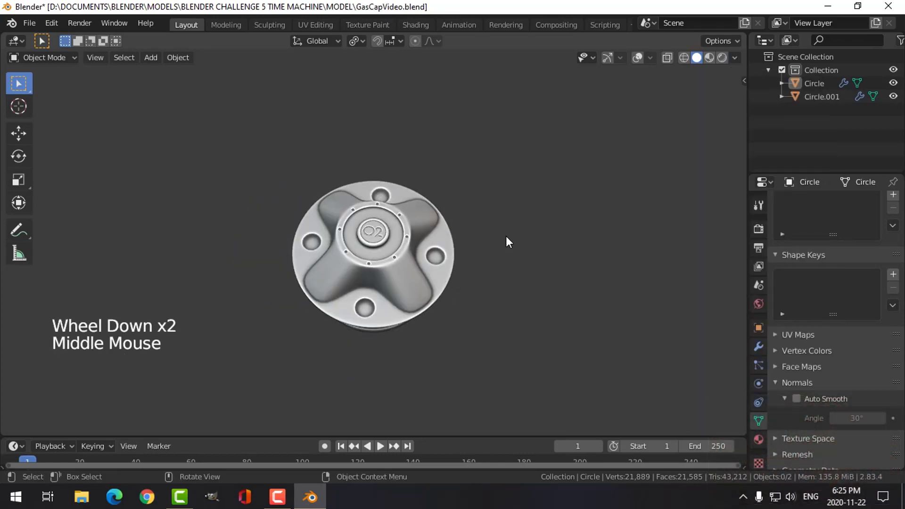